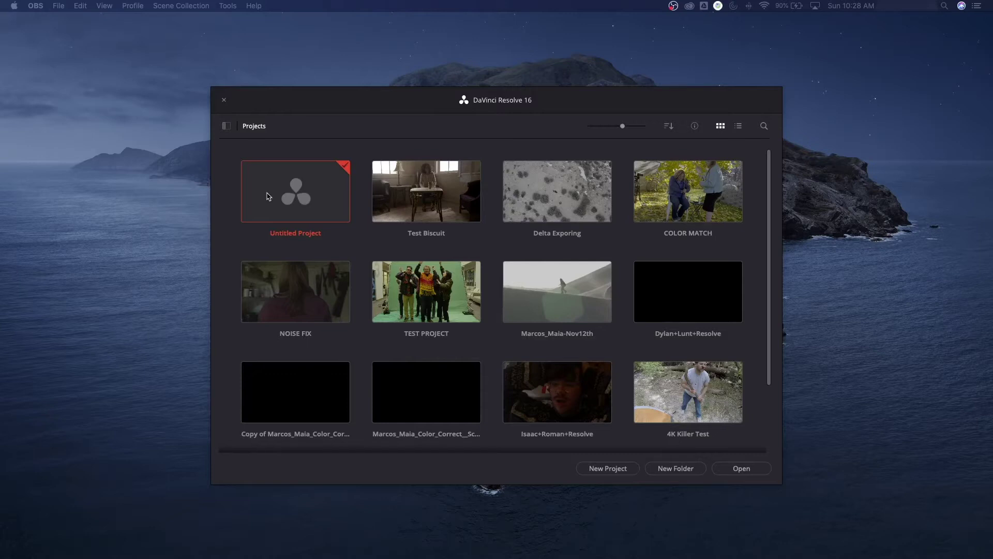
- Save the untitled project under the name "Biscuit Proxies"
{"action": "right_click", "coordinate": [293, 200]}
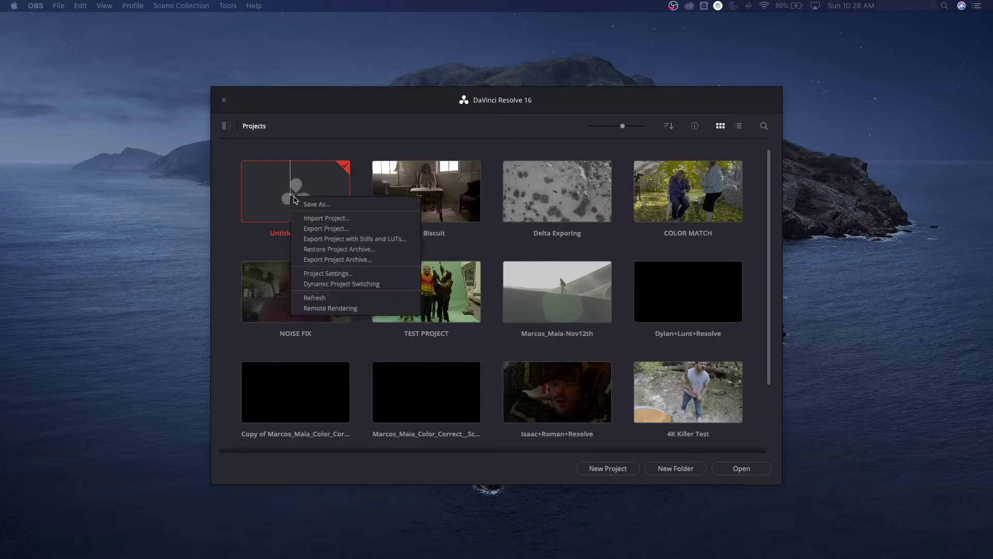
{"action": "left_click", "coordinate": [310, 205]}
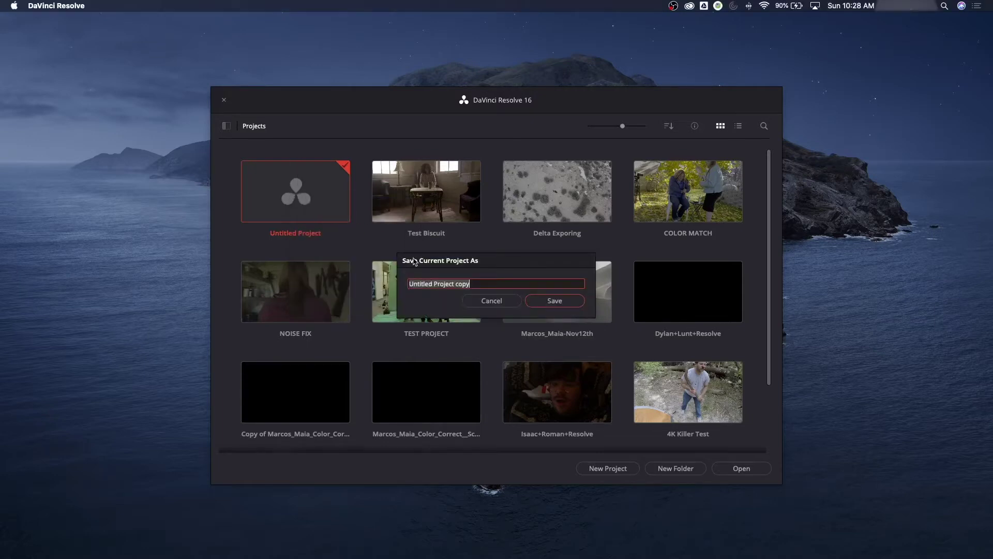
{"action": "type", "text": "Biscuit Proxies"}
{"action": "key", "text": "Return"}
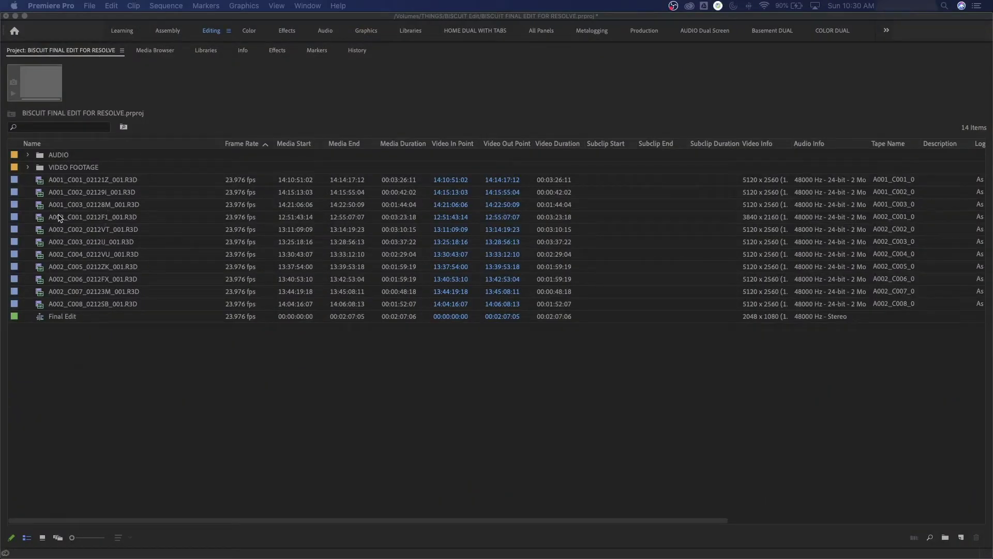
- Switch to Premiere Pro, select the clip A001_C001_02121Z_001.R3D and return the maximized project bin to the full editing layout
{"action": "left_click", "coordinate": [98, 183]}
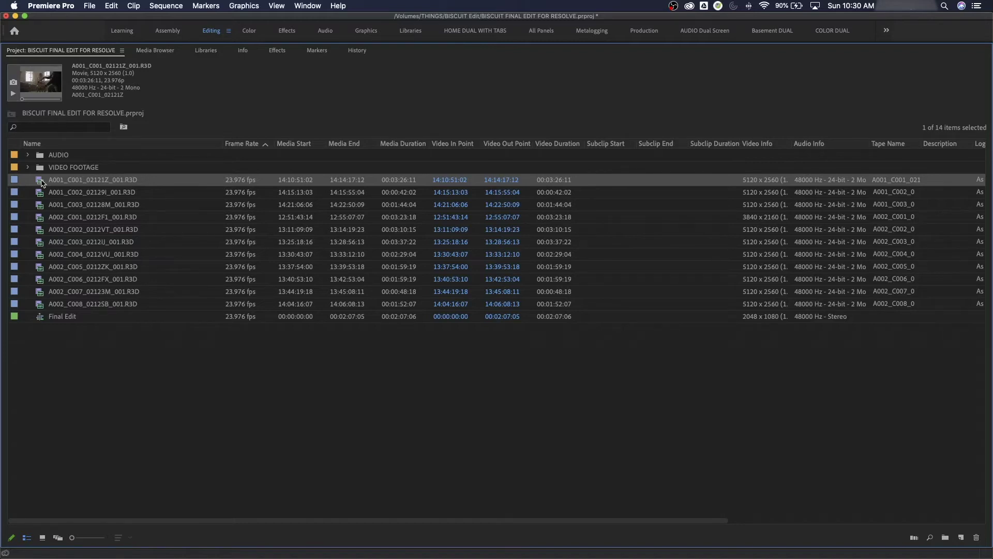
{"action": "key", "text": "grave"}
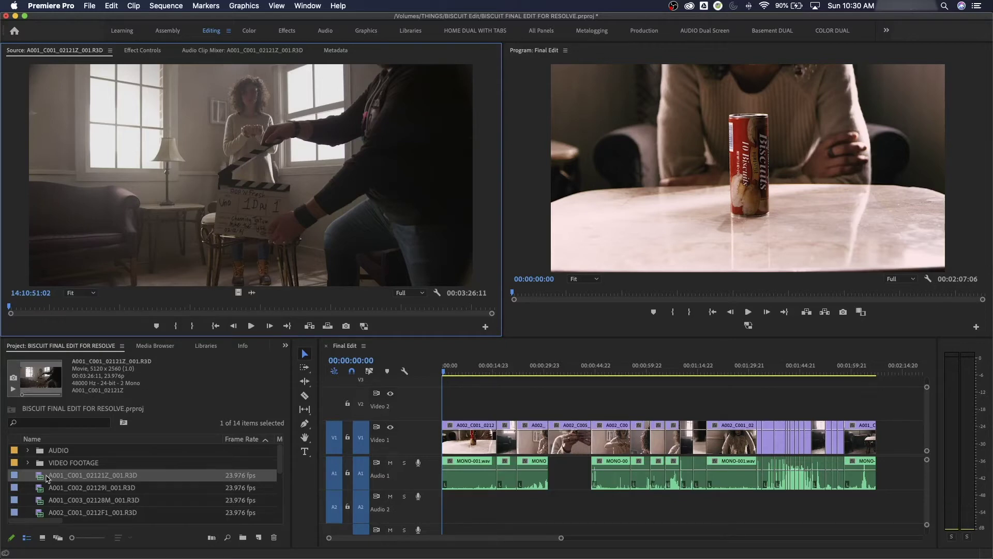
- Open Calculator and divide 5120 by 2560 to work out the clip's aspect ratio
{"action": "key", "text": "super+space"}
{"action": "type", "text": "ca"}
{"action": "key", "text": "Return"}
{"action": "left_click_drag", "start_coordinate": [357, 174], "coordinate": [550, 169]}
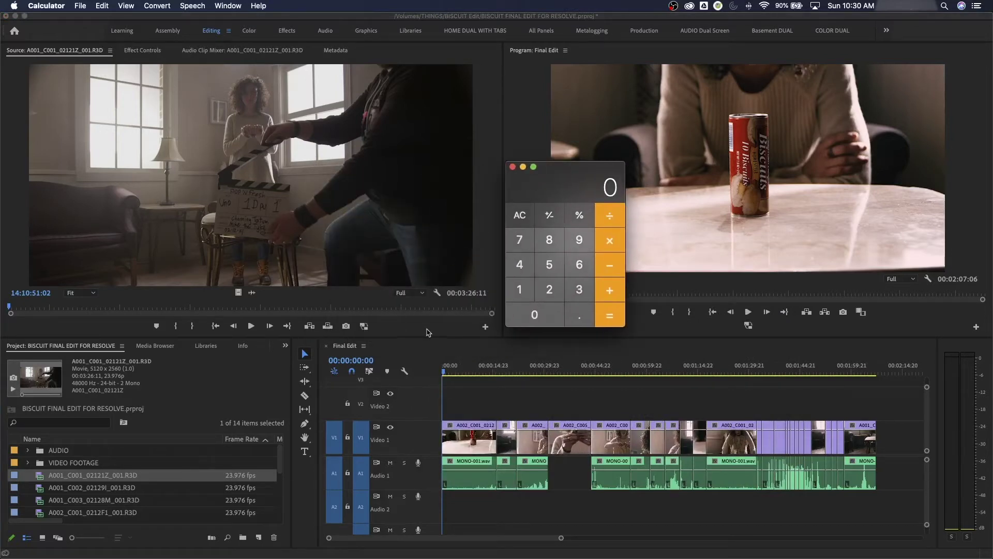
{"action": "type", "text": "5120"}
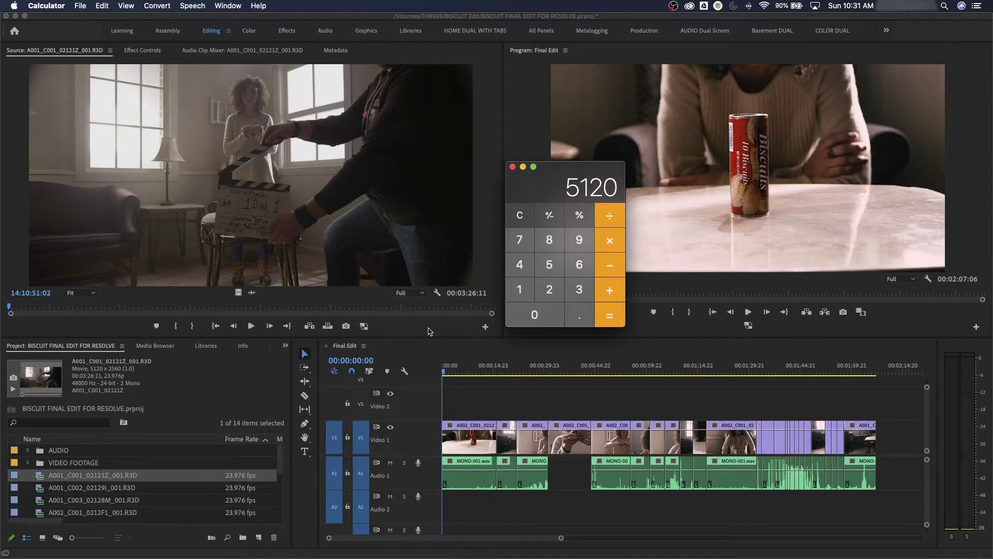
{"action": "key", "text": "slash"}
{"action": "type", "text": "2560"}
{"action": "key", "text": "Return"}
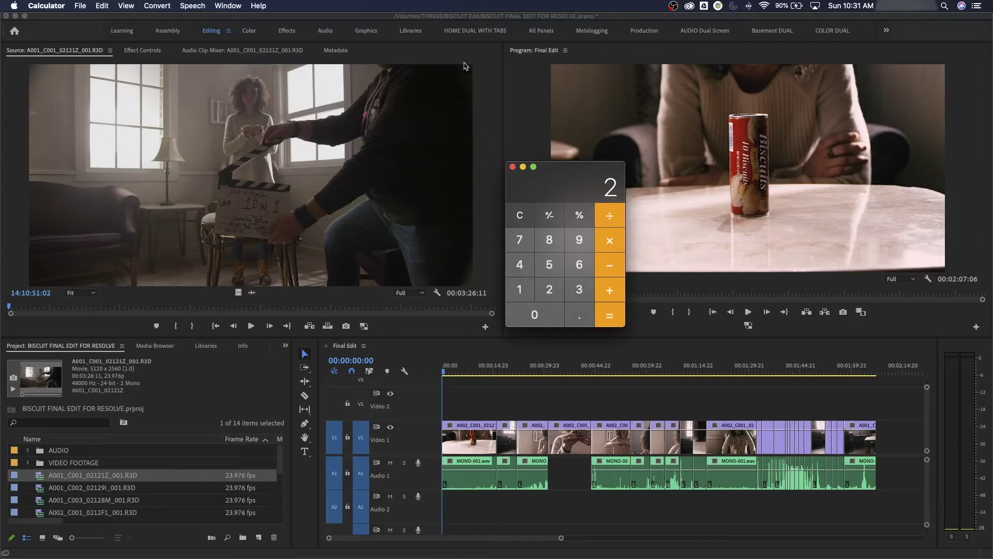
- Enter the aspect ratios 1.85 and 2.40 in Calculator for comparison, then return to Premiere Pro
{"action": "left_click_drag", "start_coordinate": [562, 170], "coordinate": [534, 173]}
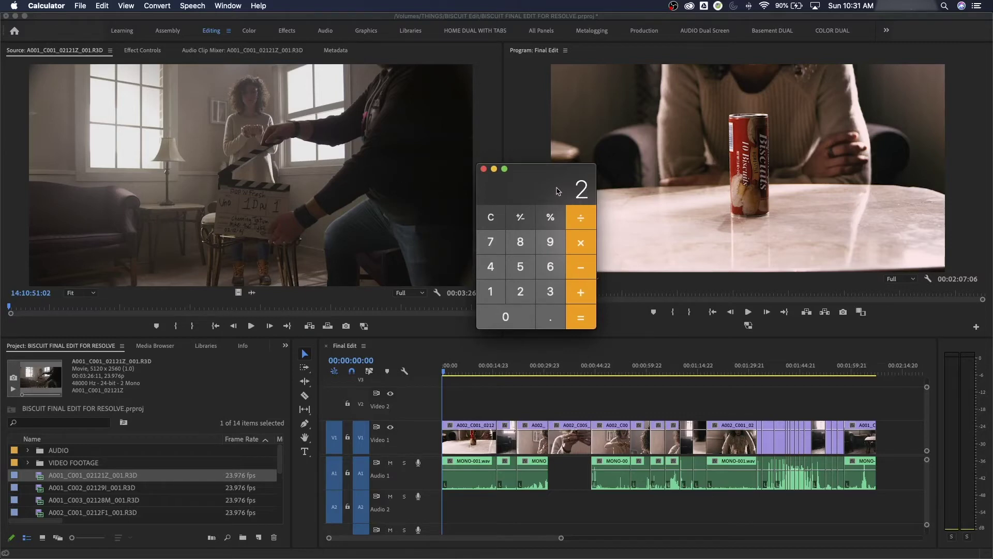
{"action": "left_click_drag", "start_coordinate": [556, 190], "coordinate": [478, 197]}
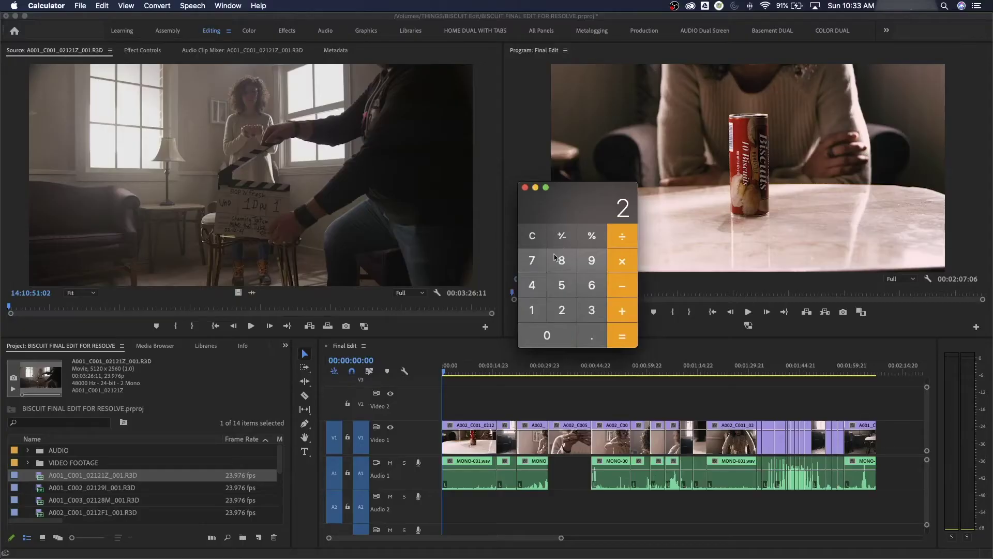
{"action": "type", "text": "1.85"}
{"action": "type", "text": "2.40"}
{"action": "left_click", "coordinate": [223, 230]}
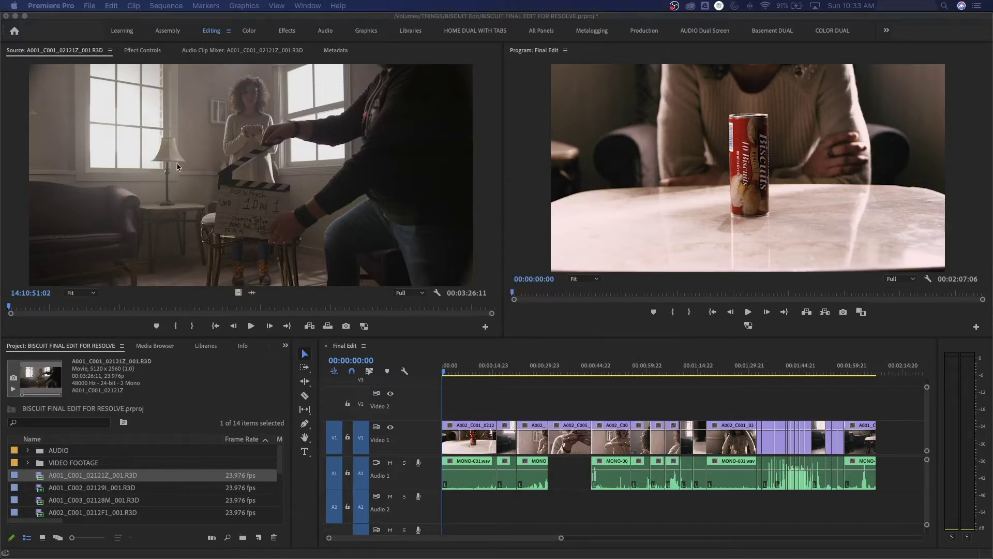
- View the clips A002_C001_0212F1_001.R3D and A002_C002_0212VT_001.R3D in the source monitor to compare their frame shapes
{"action": "right_click", "coordinate": [262, 194]}
{"action": "left_click", "coordinate": [260, 177]}
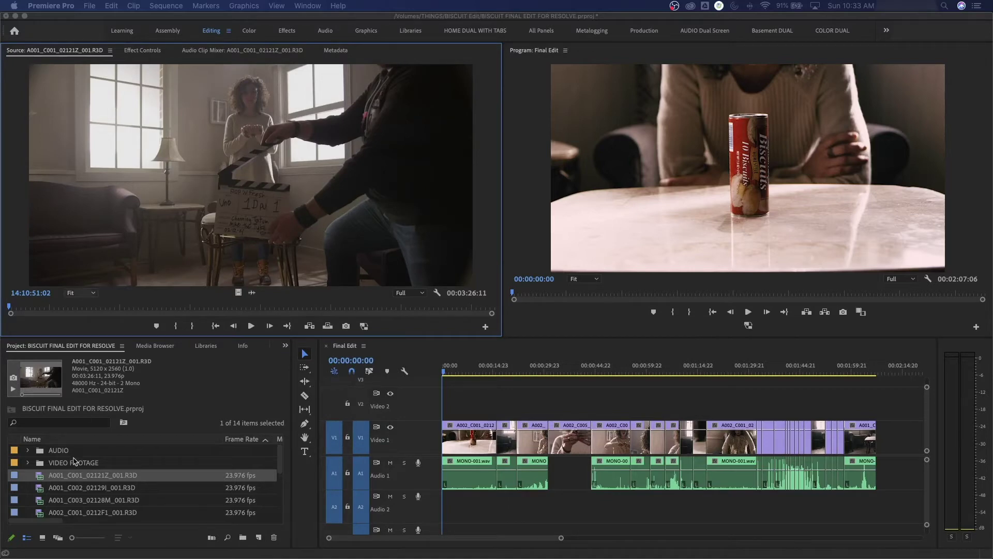
{"action": "scroll", "coordinate": [49, 497], "scroll_direction": "down", "scroll_amount": 3}
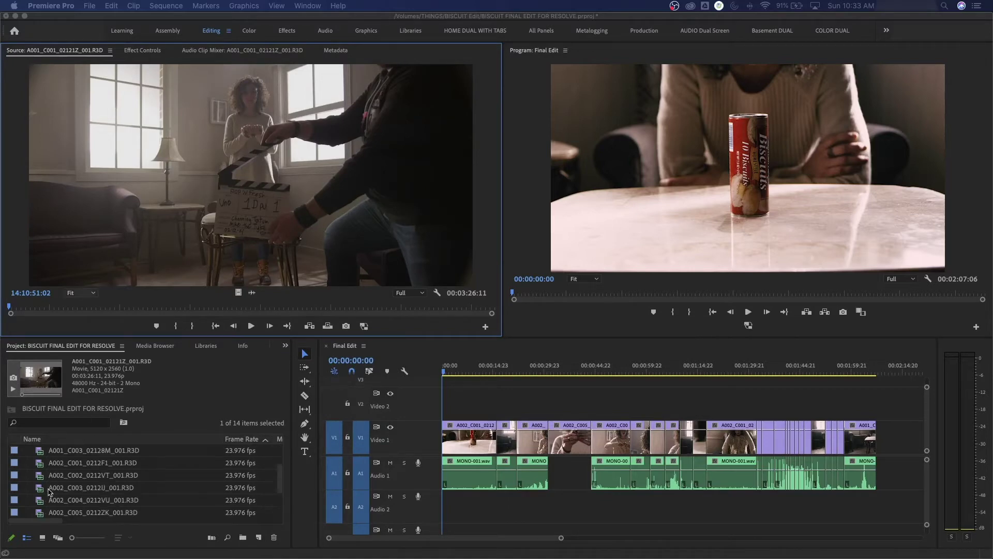
{"action": "double_click", "coordinate": [33, 464]}
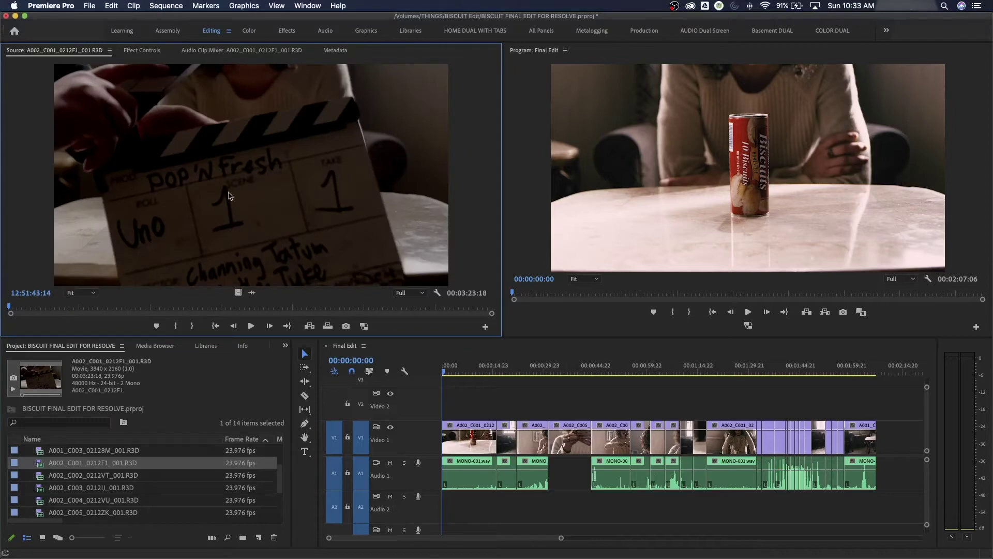
{"action": "double_click", "coordinate": [66, 476]}
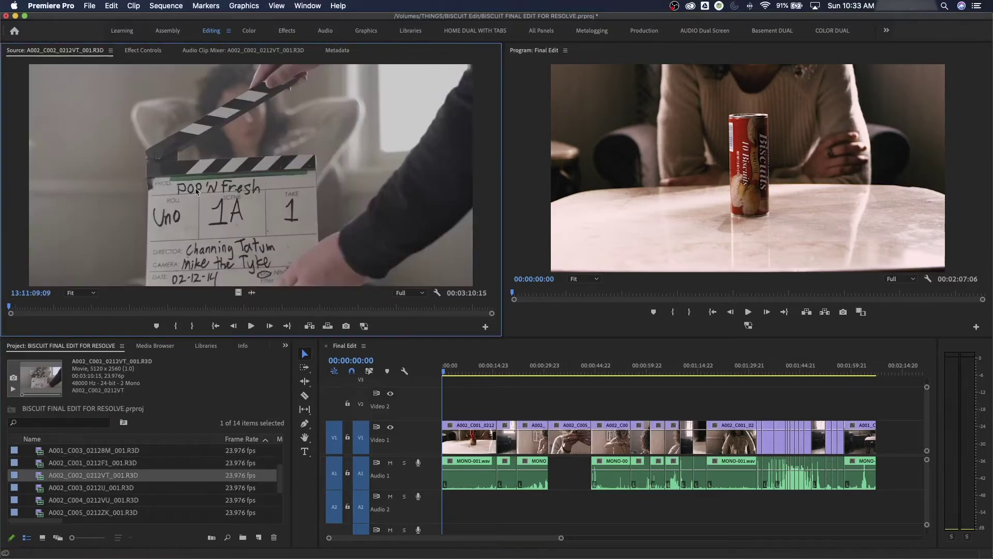
{"action": "double_click", "coordinate": [81, 464]}
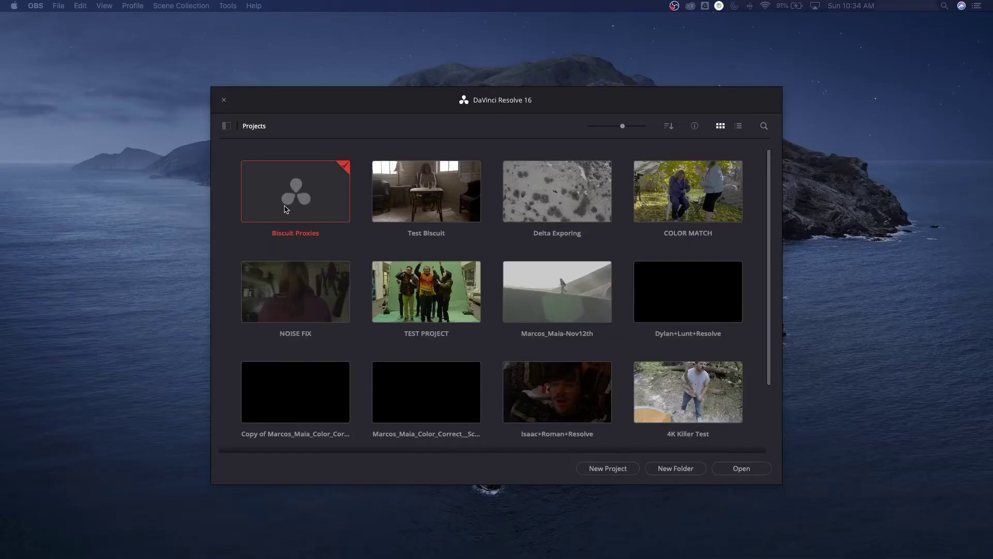
- Switch to DaVinci Resolve and set the Biscuit Proxies project's timeline resolution to 2048 x 1080 DCI
{"action": "right_click", "coordinate": [288, 206]}
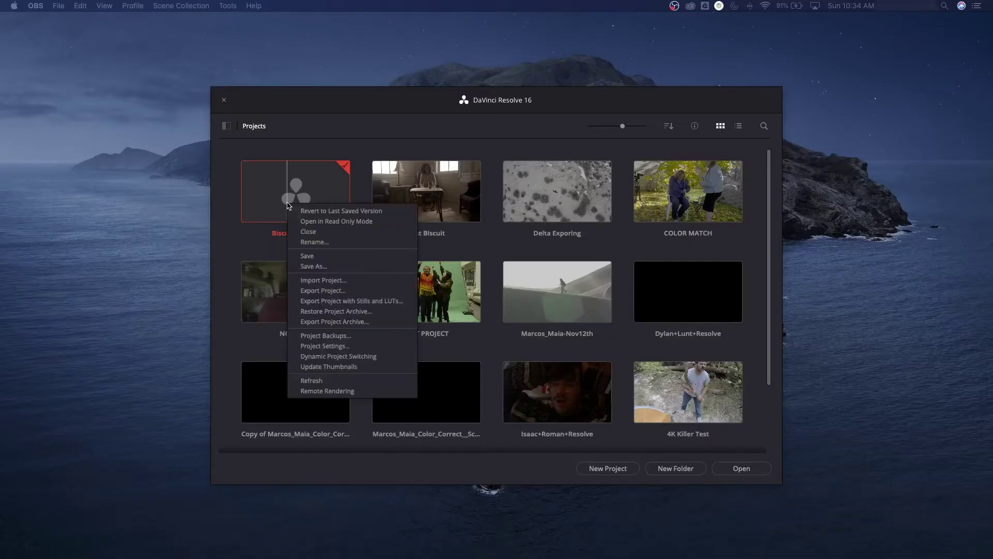
{"action": "left_click", "coordinate": [323, 347]}
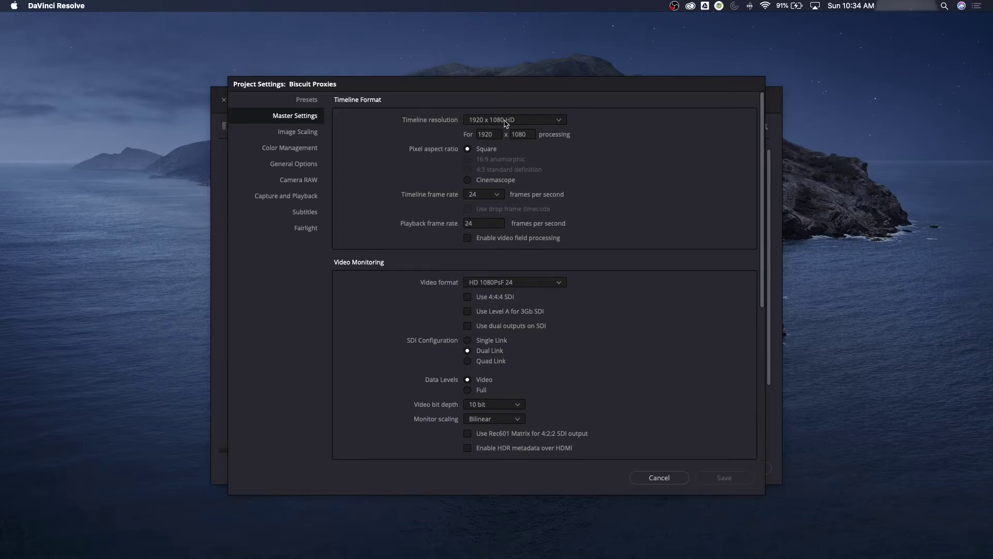
{"action": "left_click", "coordinate": [505, 123]}
{"action": "scroll", "coordinate": [507, 209], "scroll_direction": "down", "scroll_amount": 3}
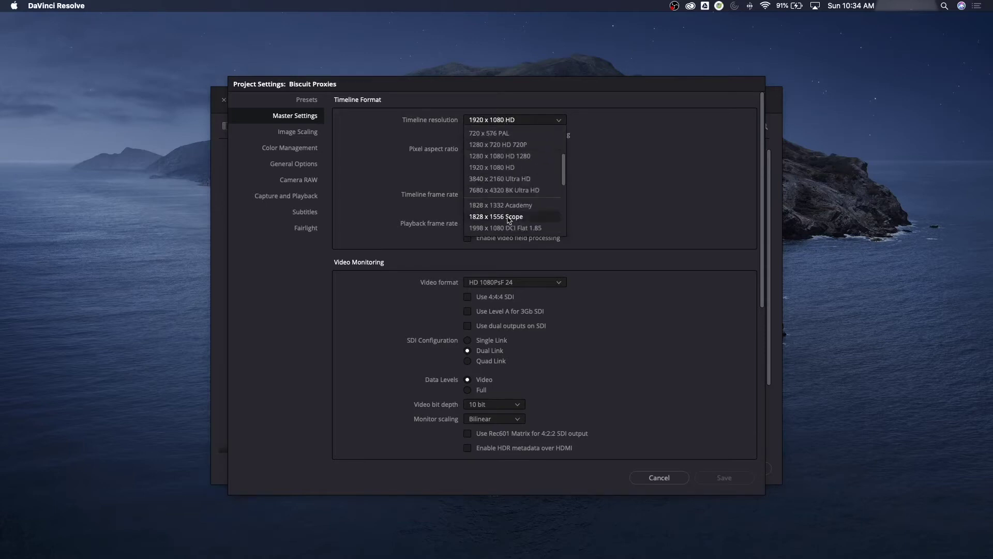
{"action": "scroll", "coordinate": [509, 220], "scroll_direction": "down", "scroll_amount": 2}
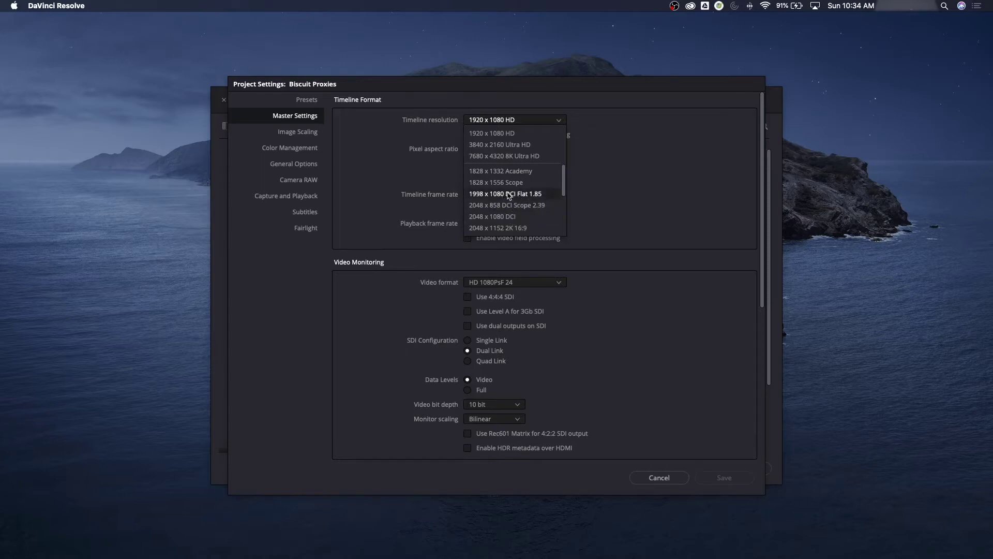
{"action": "left_click", "coordinate": [487, 220]}
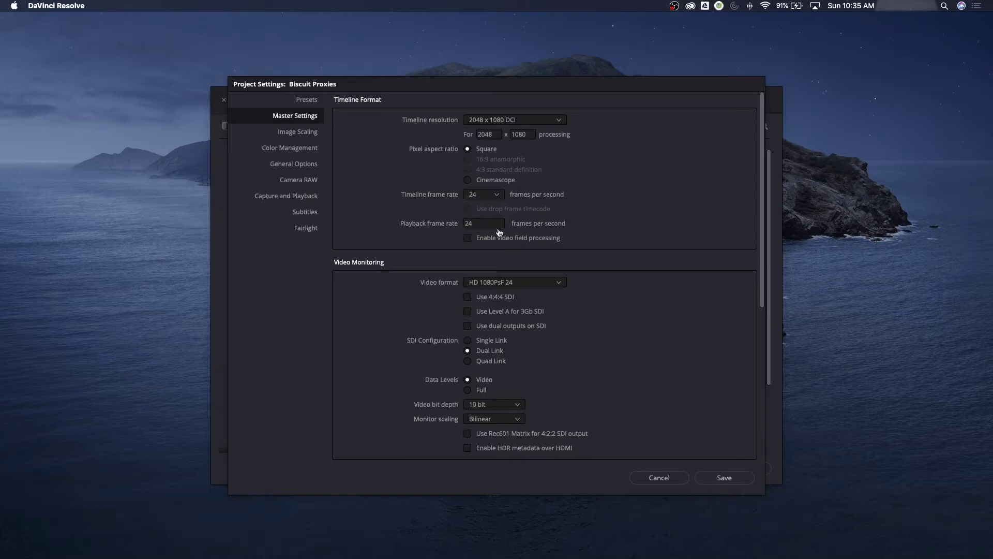
- Divide 2048 by 1080 in Calculator to check the timeline's aspect ratio, and place the calculator beside the settings
{"action": "key", "text": "super+Tab"}
{"action": "type", "text": "2048"}
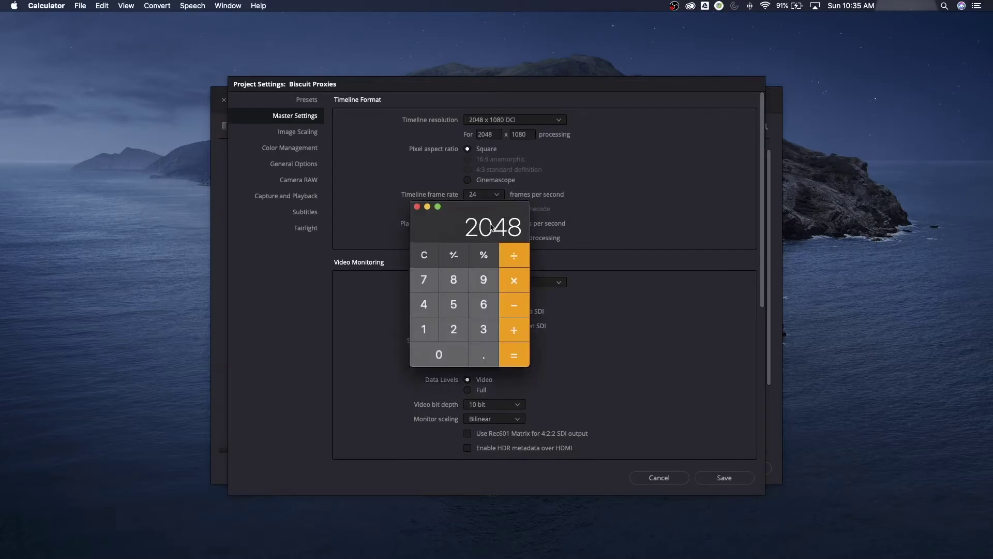
{"action": "type", "text": "/1080"}
{"action": "key", "text": "Return"}
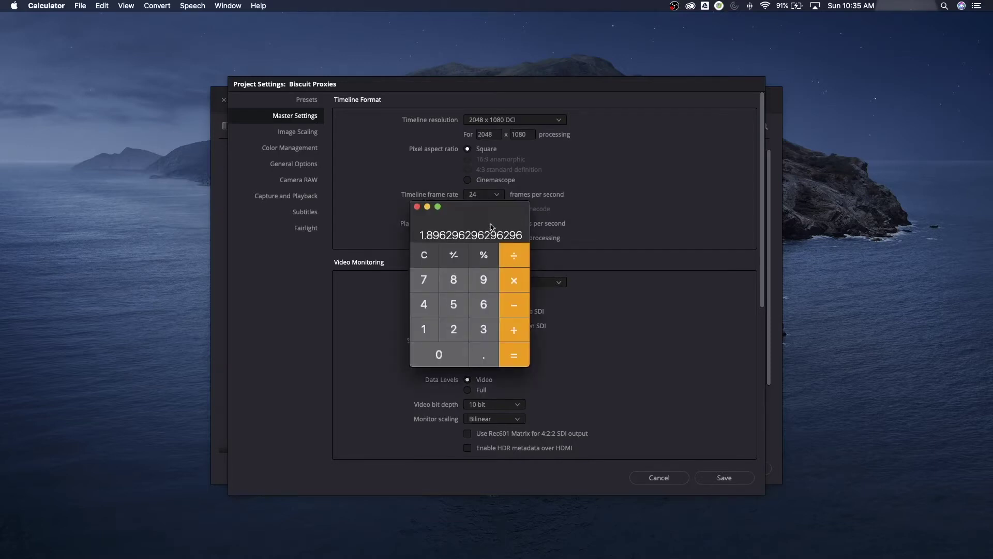
{"action": "left_click_drag", "start_coordinate": [463, 207], "coordinate": [841, 99]}
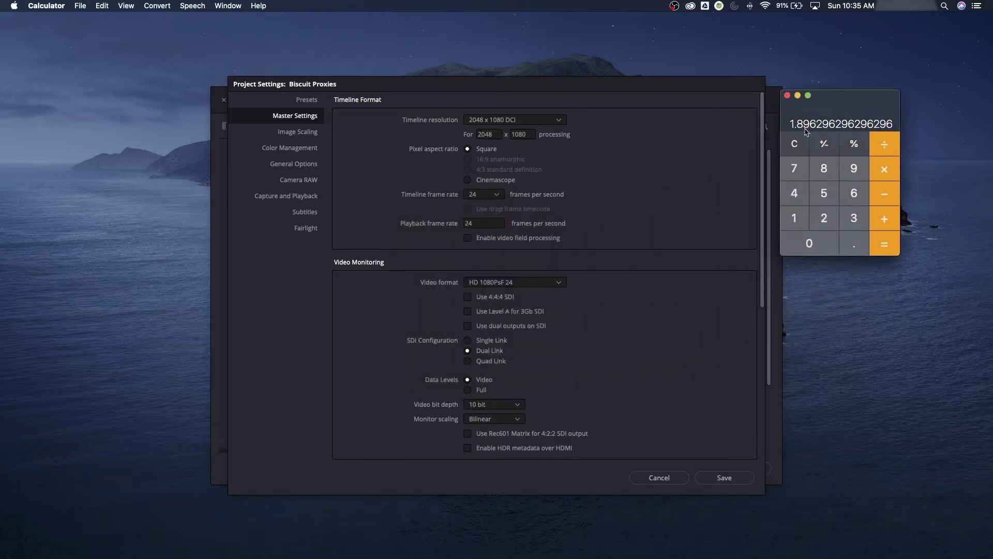
- Review the timeline resolution presets, keep 2048 x 1080 DCI and save the project settings
{"action": "left_click", "coordinate": [560, 121]}
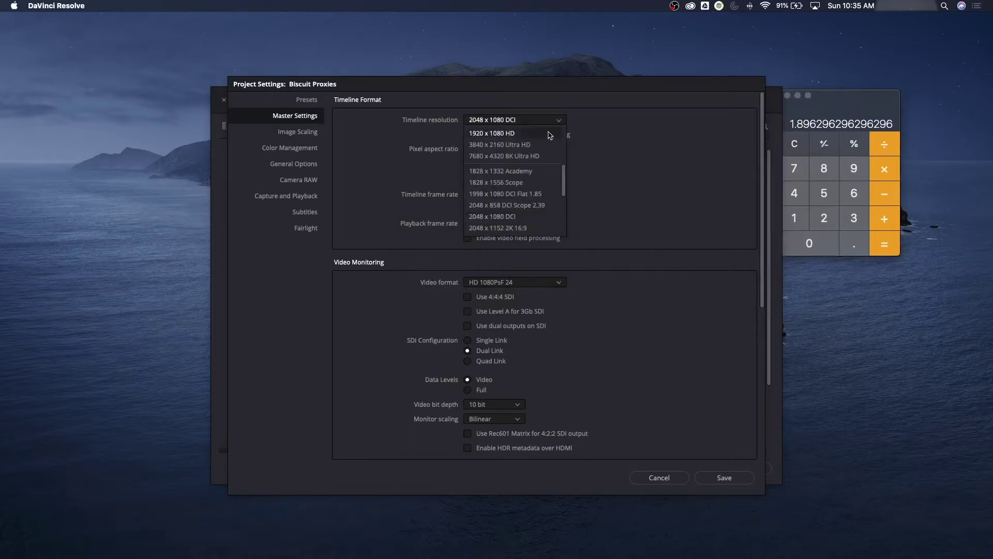
{"action": "left_click", "coordinate": [533, 197]}
{"action": "left_click_drag", "start_coordinate": [838, 95], "coordinate": [858, 106]}
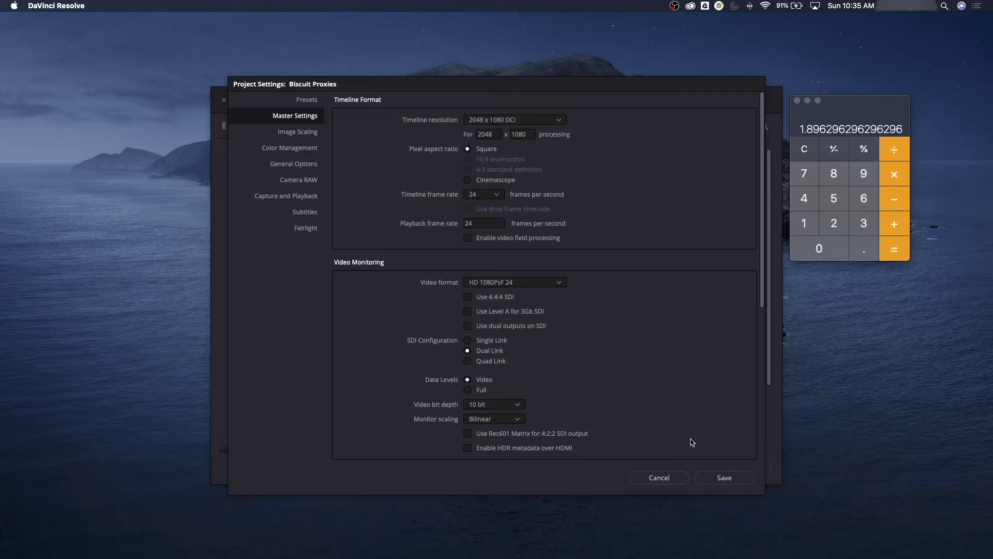
{"action": "left_click", "coordinate": [723, 477]}
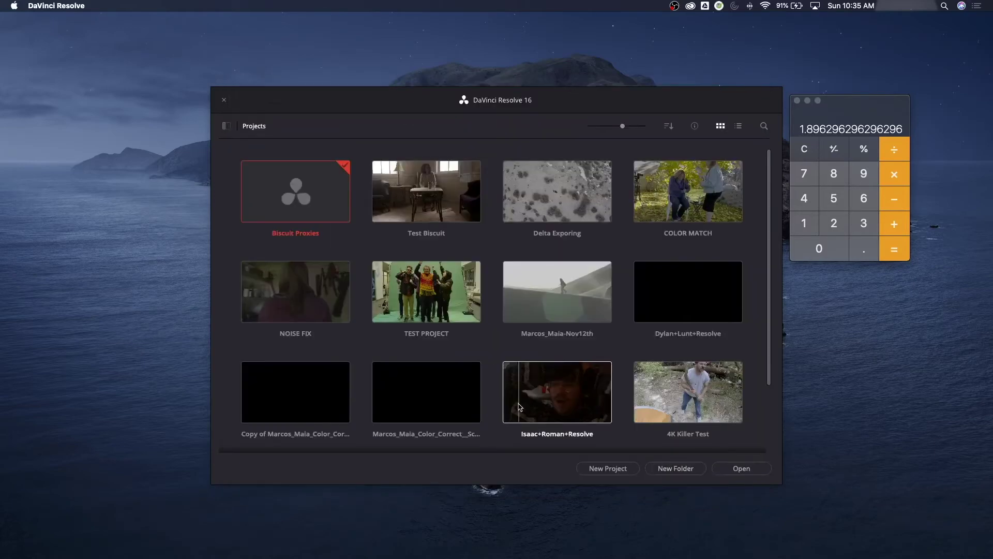
- Open the Biscuit Proxies project on the Media page and browse the THINGS drive to BISCUIT Edit's RED Footage folder
{"action": "double_click", "coordinate": [288, 195]}
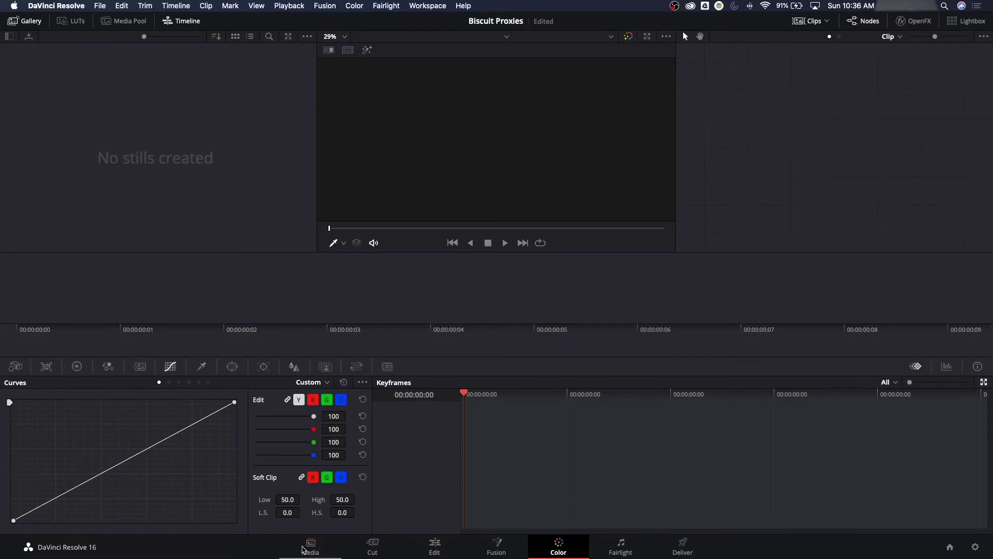
{"action": "left_click", "coordinate": [305, 548]}
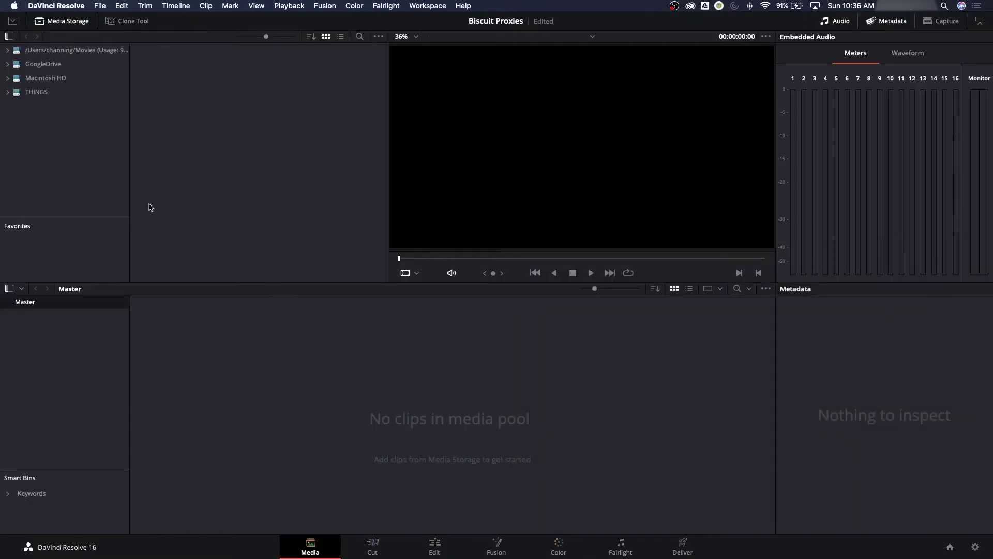
{"action": "left_click", "coordinate": [36, 92]}
{"action": "double_click", "coordinate": [258, 174]}
{"action": "double_click", "coordinate": [258, 173]}
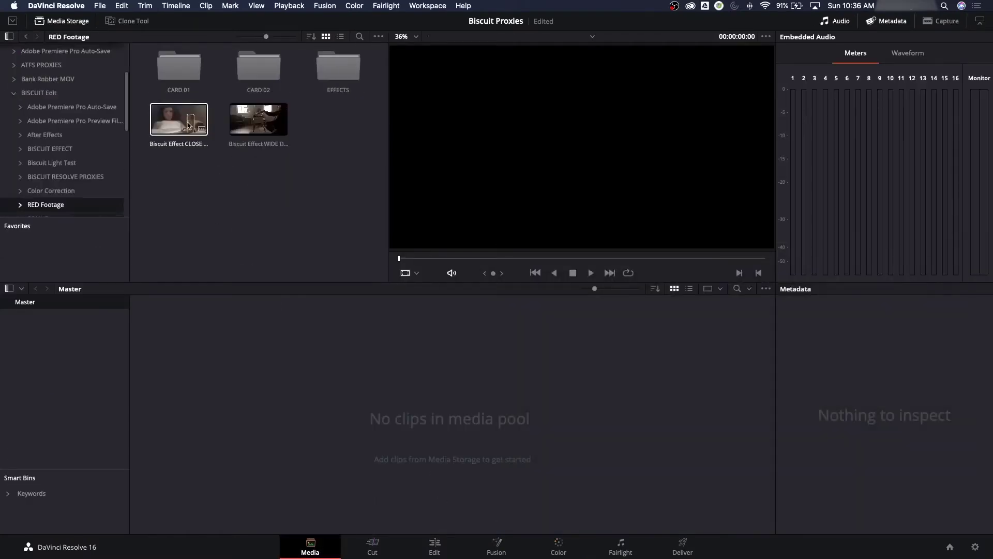
- Add the clips from the CARD 01 folder to the media pool without changing the project frame rate
{"action": "right_click", "coordinate": [175, 75]}
{"action": "left_click", "coordinate": [176, 67]}
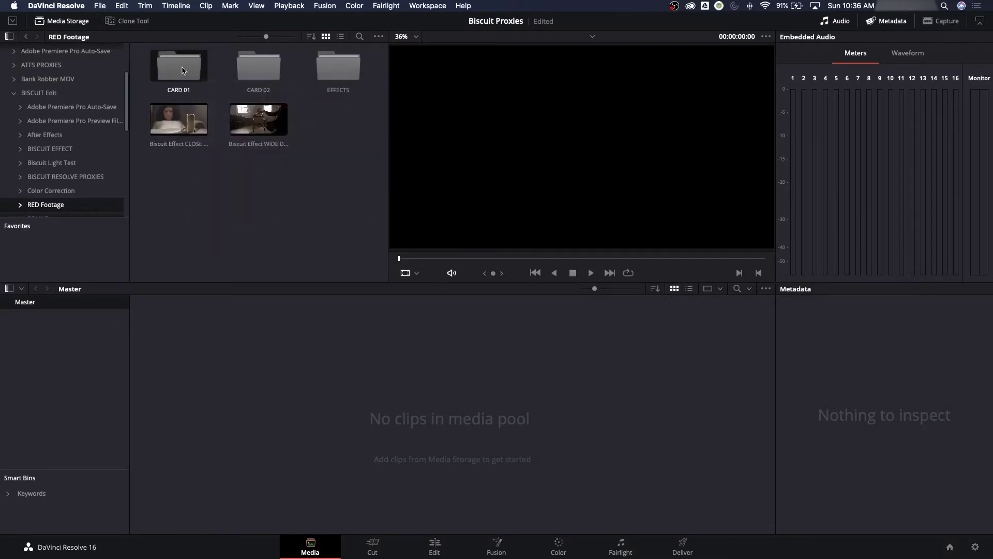
{"action": "left_click_drag", "start_coordinate": [183, 70], "coordinate": [235, 372]}
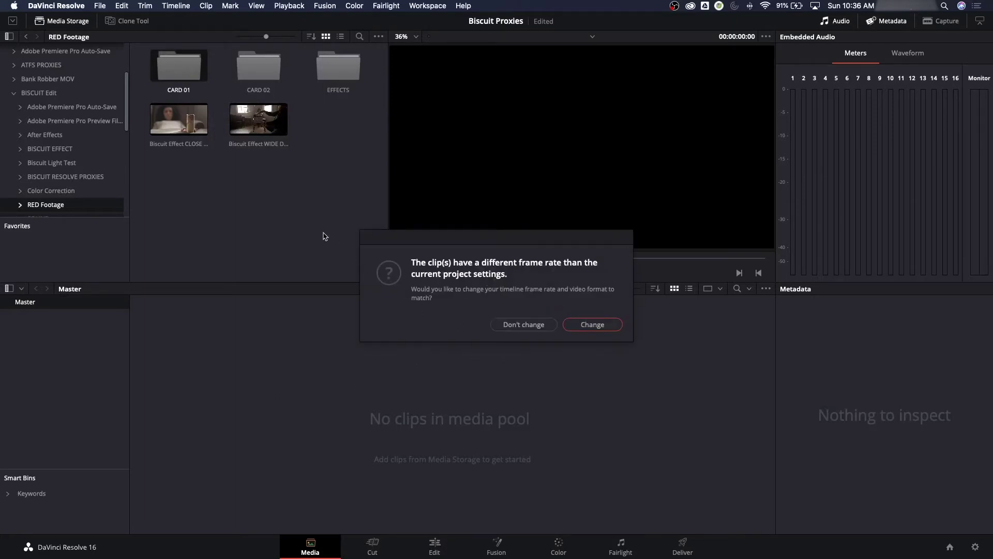
{"action": "left_click", "coordinate": [528, 325]}
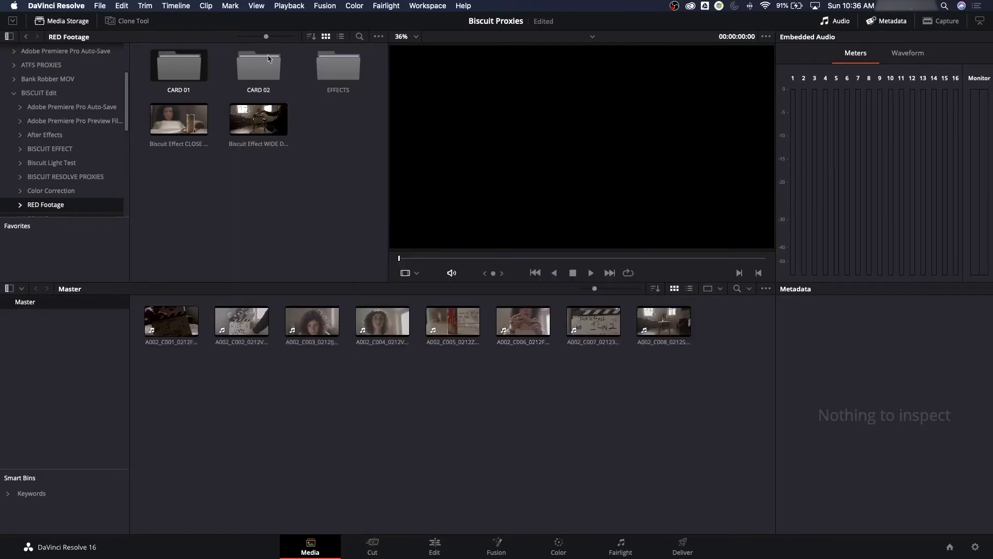
- Delete all the imported clips from the Master bin of the media pool
{"action": "left_click_drag", "start_coordinate": [178, 373], "coordinate": [735, 327]}
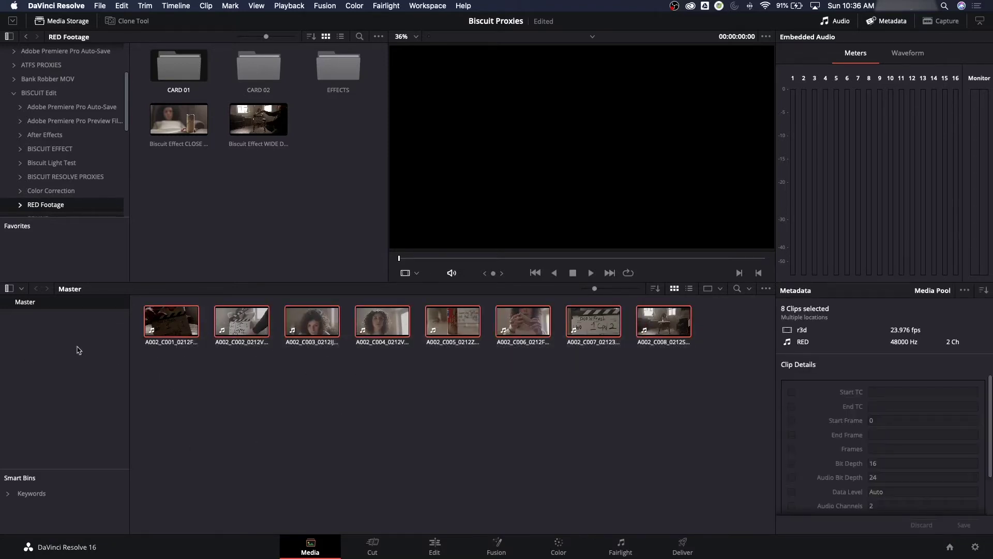
{"action": "key", "text": "BackSpace"}
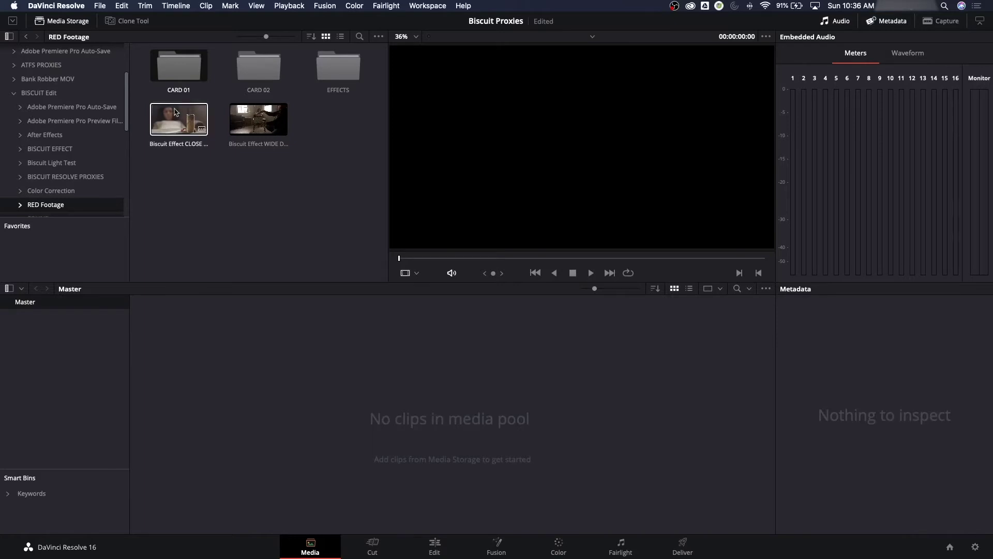
- Import the CARD 01 folder with its subfolders as bins, keep the project frame rate unchanged, and check the clips in its A002_0212CN.RDM bin
{"action": "left_click_drag", "start_coordinate": [189, 71], "coordinate": [49, 340]}
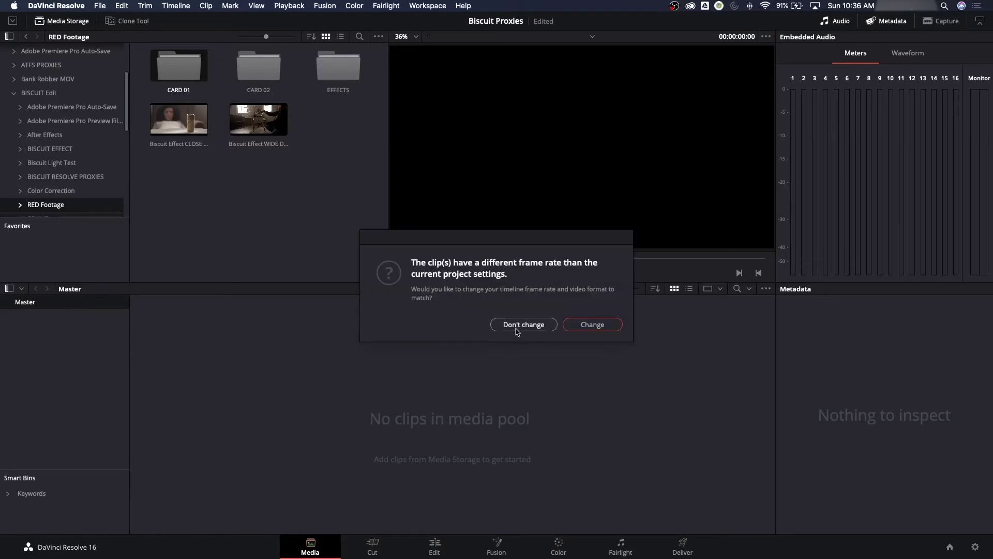
{"action": "left_click", "coordinate": [524, 325]}
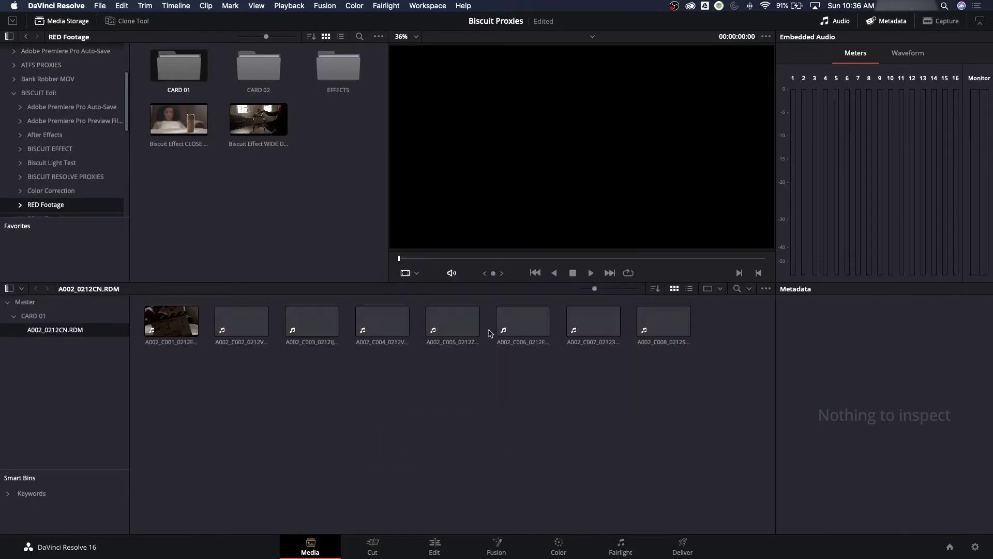
{"action": "left_click", "coordinate": [14, 318]}
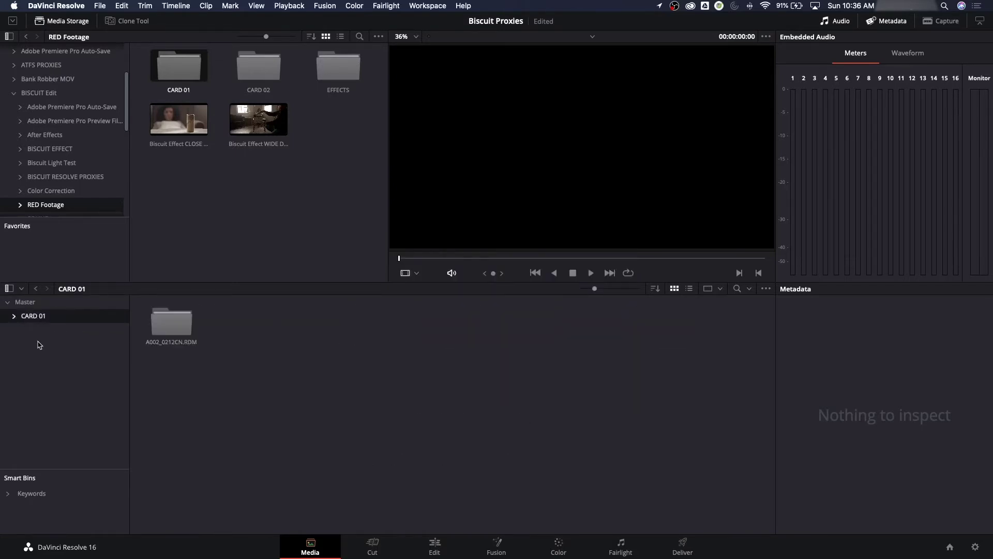
{"action": "left_click", "coordinate": [14, 316]}
{"action": "left_click", "coordinate": [48, 331]}
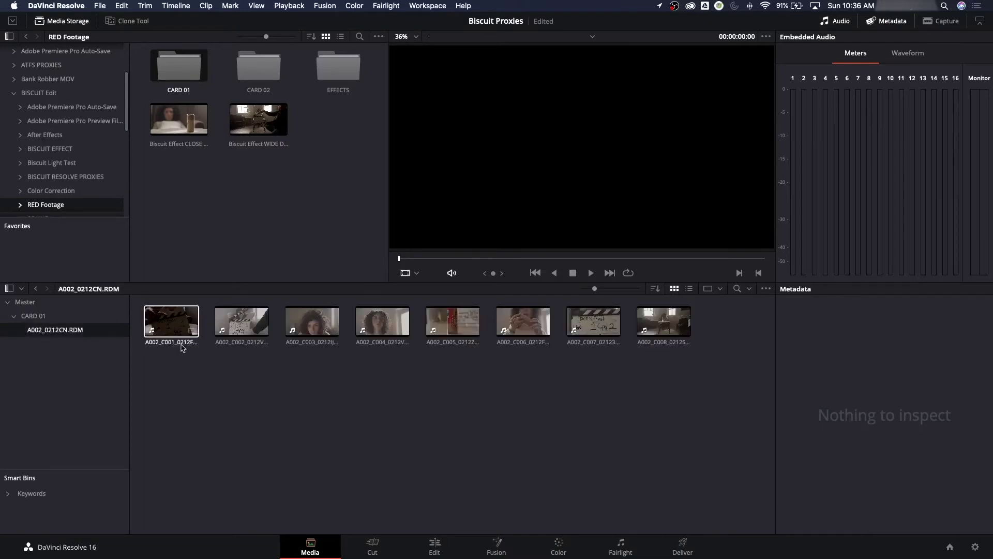
{"action": "left_click", "coordinate": [14, 317]}
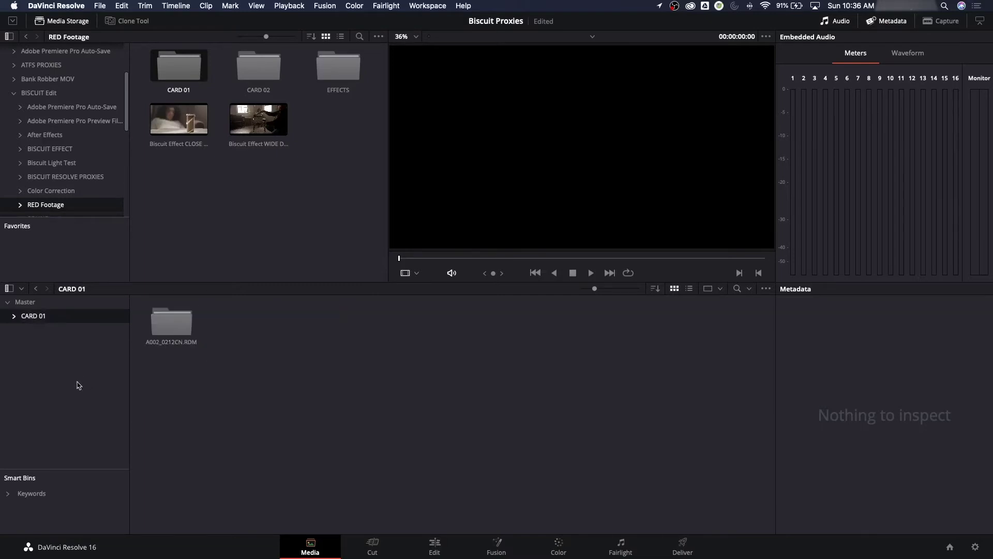
- Import the CARD 02 folder with its subfolders as bins under Master and expand both card bins
{"action": "left_click_drag", "start_coordinate": [257, 75], "coordinate": [54, 371]}
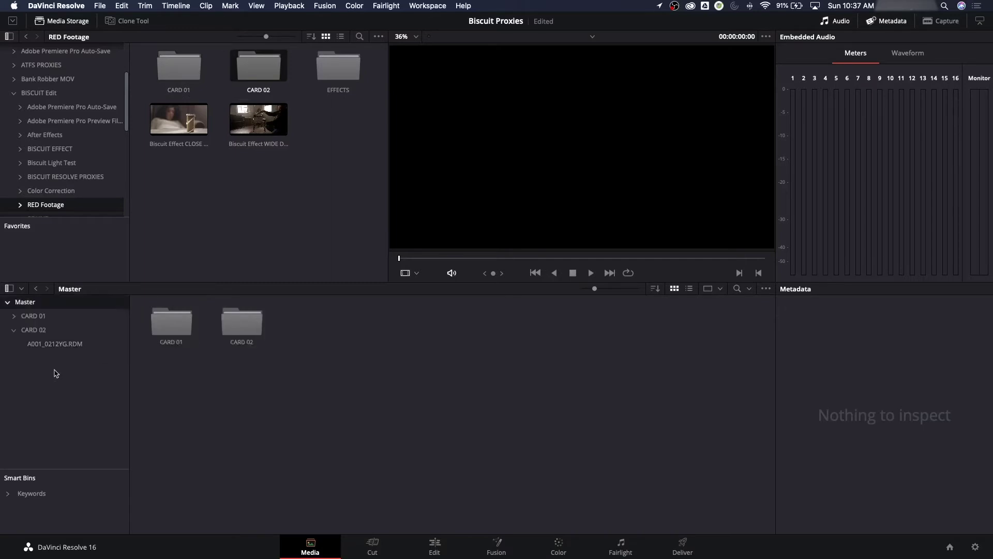
{"action": "left_click", "coordinate": [14, 330]}
{"action": "left_click", "coordinate": [31, 316]}
{"action": "left_click", "coordinate": [31, 330]}
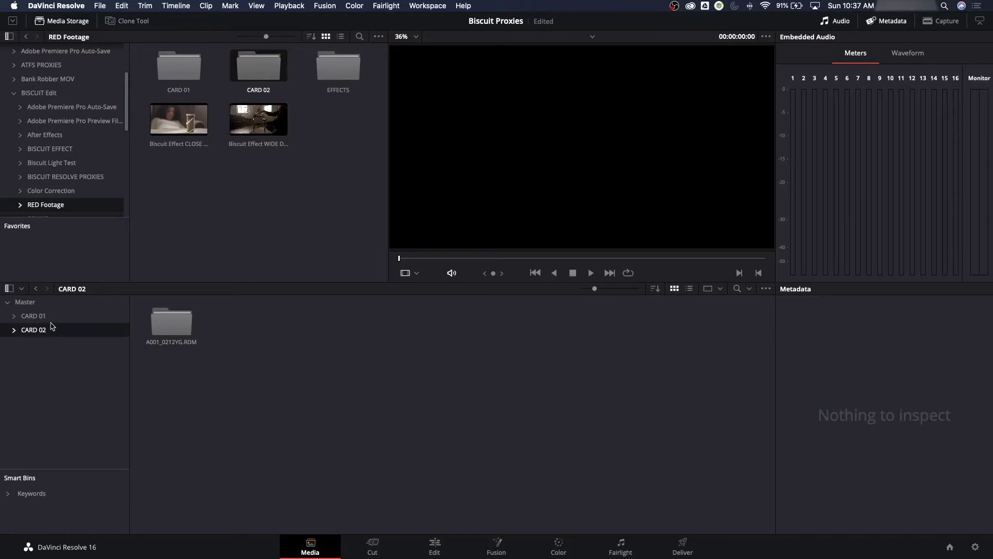
{"action": "left_click", "coordinate": [14, 317]}
{"action": "left_click", "coordinate": [13, 344]}
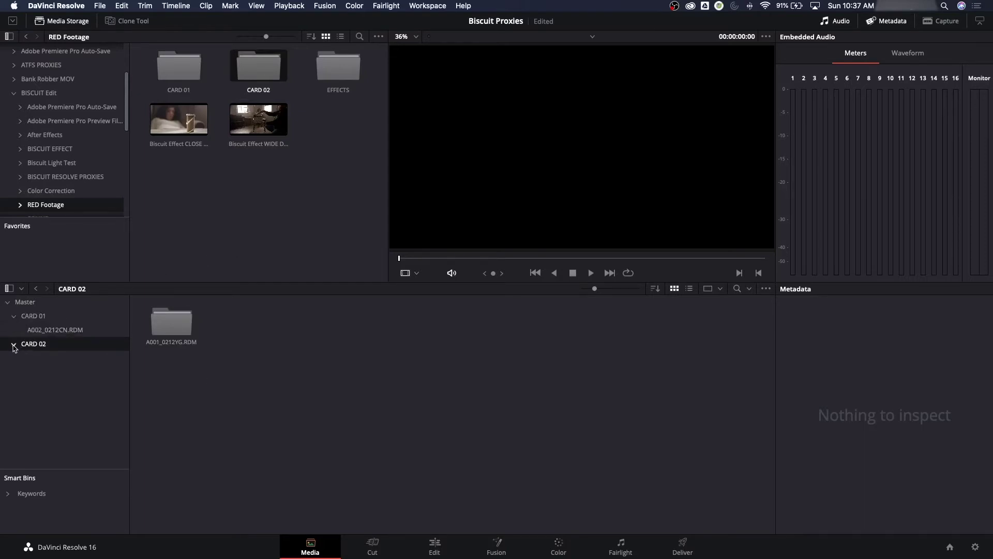
- On the Edit page, create a timeline from all the clips in CARD 01's A002_0212CN.RDM bin
{"action": "left_click", "coordinate": [433, 546]}
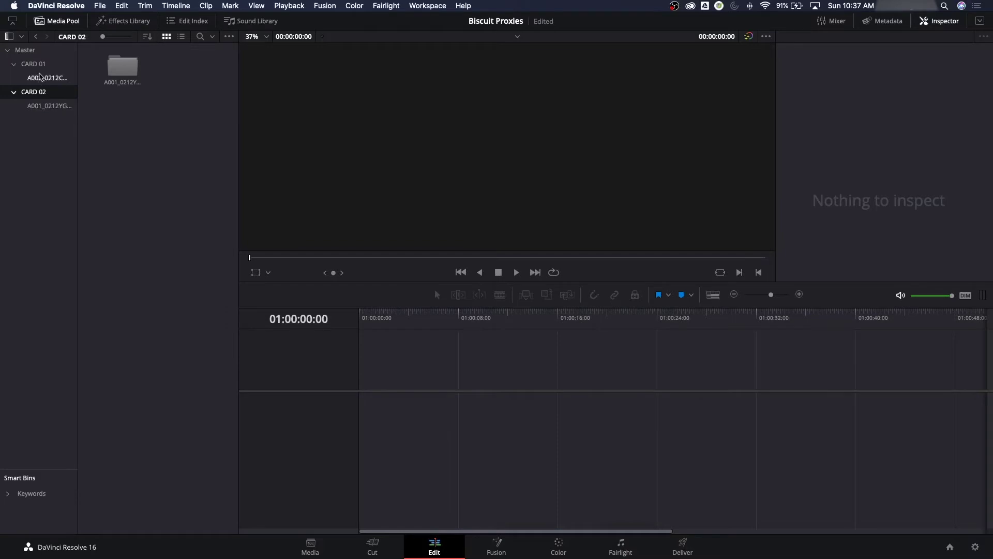
{"action": "left_click", "coordinate": [41, 64]}
{"action": "left_click", "coordinate": [62, 78]}
{"action": "left_click_drag", "start_coordinate": [103, 295], "coordinate": [217, 46]}
{"action": "left_click_drag", "start_coordinate": [118, 72], "coordinate": [365, 391]}
{"action": "left_click", "coordinate": [403, 340]}
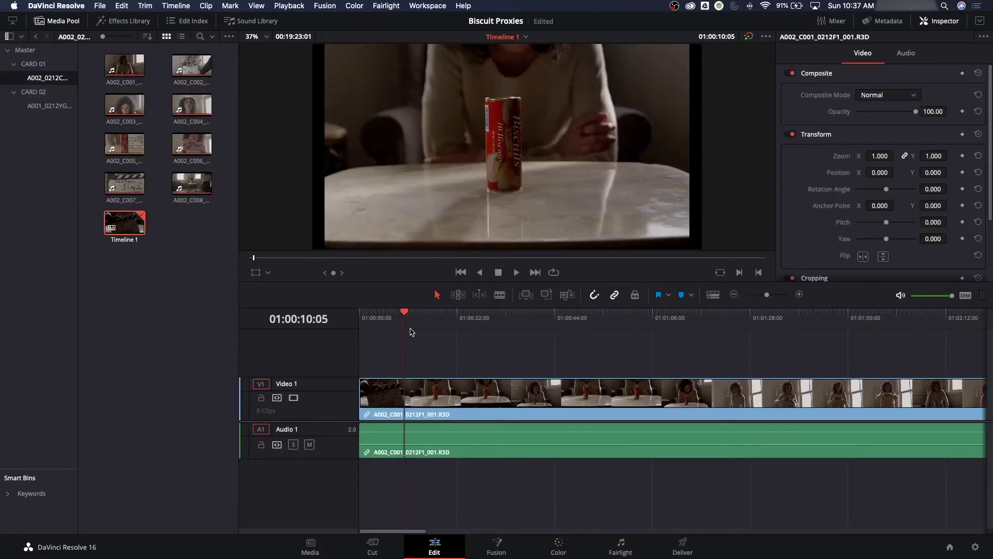
{"action": "left_click_drag", "start_coordinate": [407, 321], "coordinate": [409, 320]}
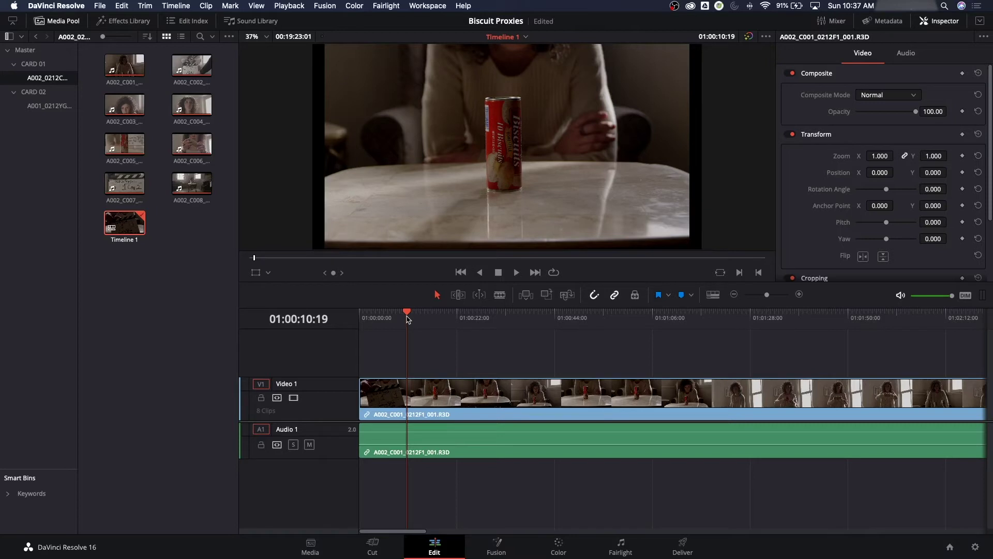
- Append all the clips from CARD 02's RDM bin to the end of the timeline
{"action": "key", "text": "shift+z"}
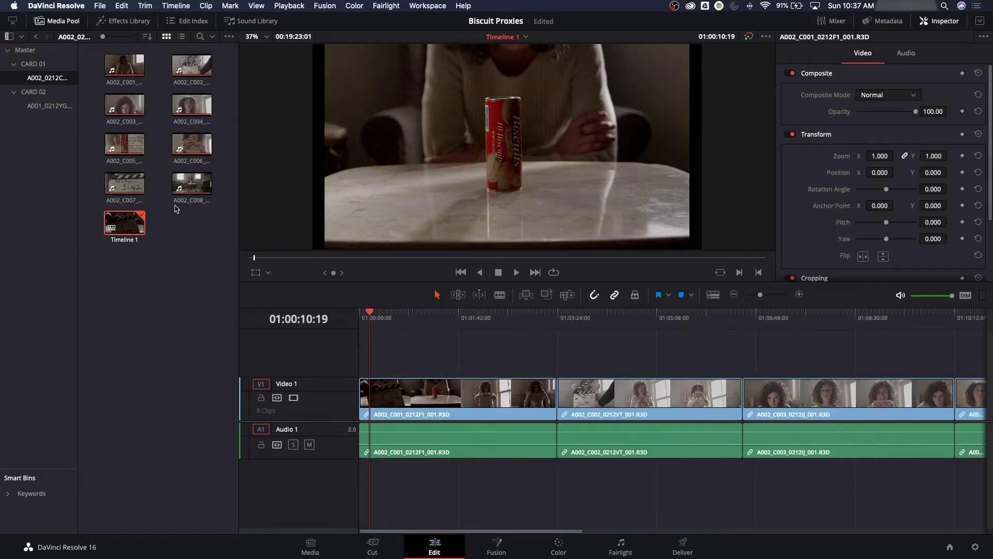
{"action": "key", "text": "super+minus"}
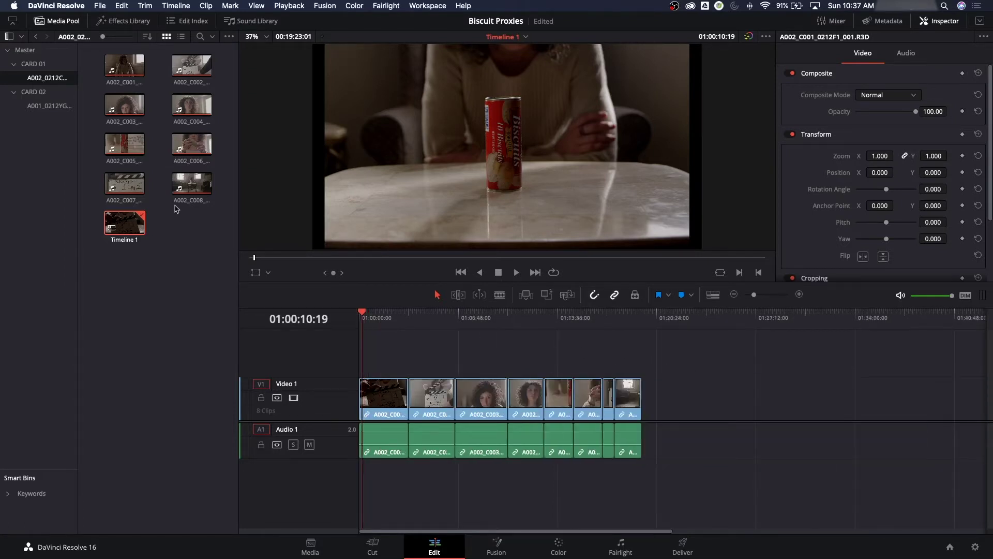
{"action": "left_click", "coordinate": [45, 110]}
{"action": "left_click_drag", "start_coordinate": [129, 169], "coordinate": [663, 391]}
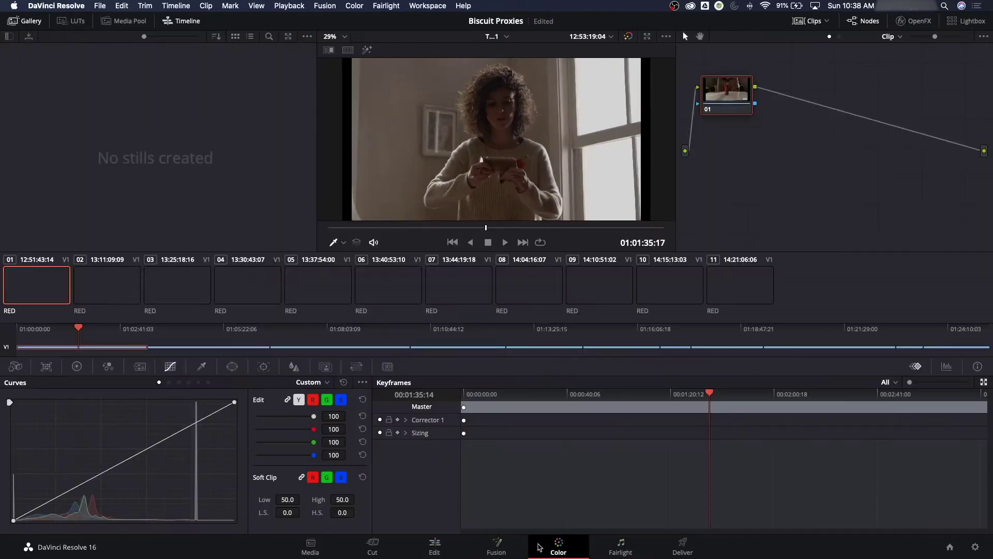
- Examine how the differently sized clips fit the timeline frame, comparing the first clip with the second and third for black bars
{"action": "left_click", "coordinate": [554, 548]}
{"action": "left_click", "coordinate": [436, 546]}
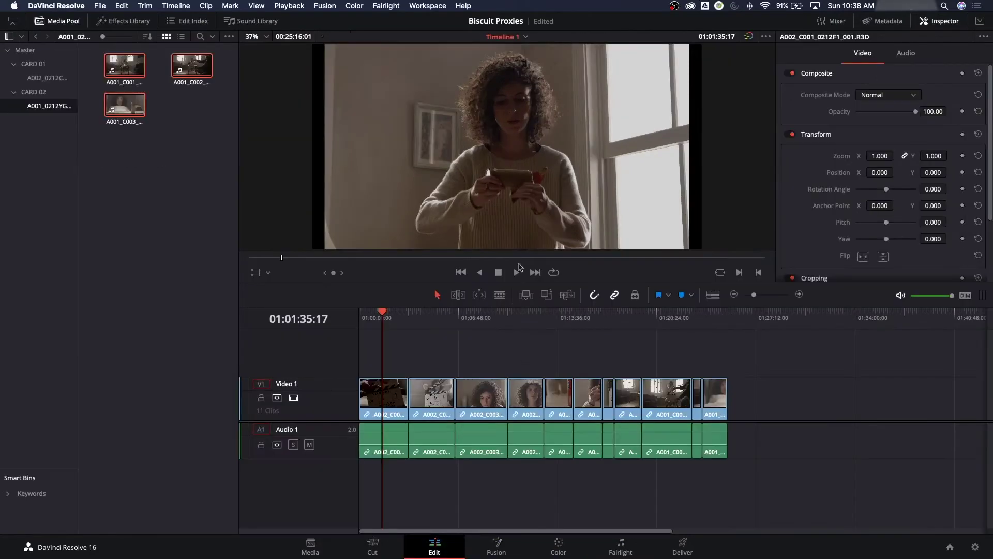
{"action": "left_click", "coordinate": [393, 314]}
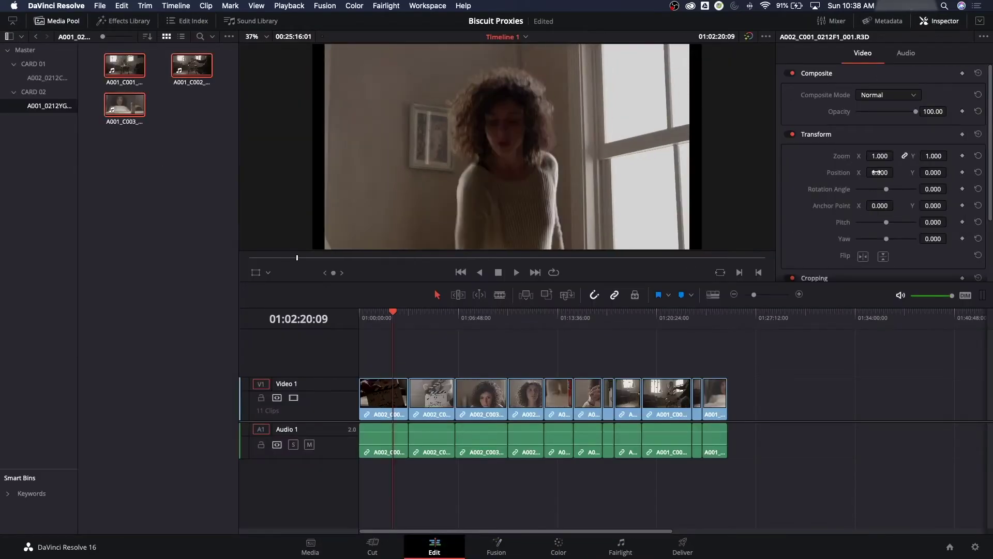
{"action": "left_click", "coordinate": [939, 21]}
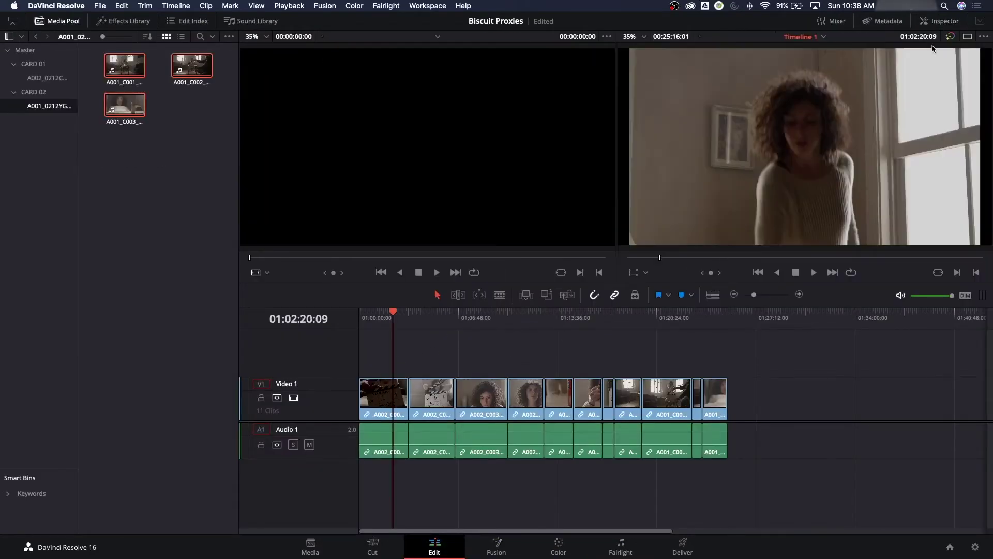
{"action": "left_click", "coordinate": [939, 20]}
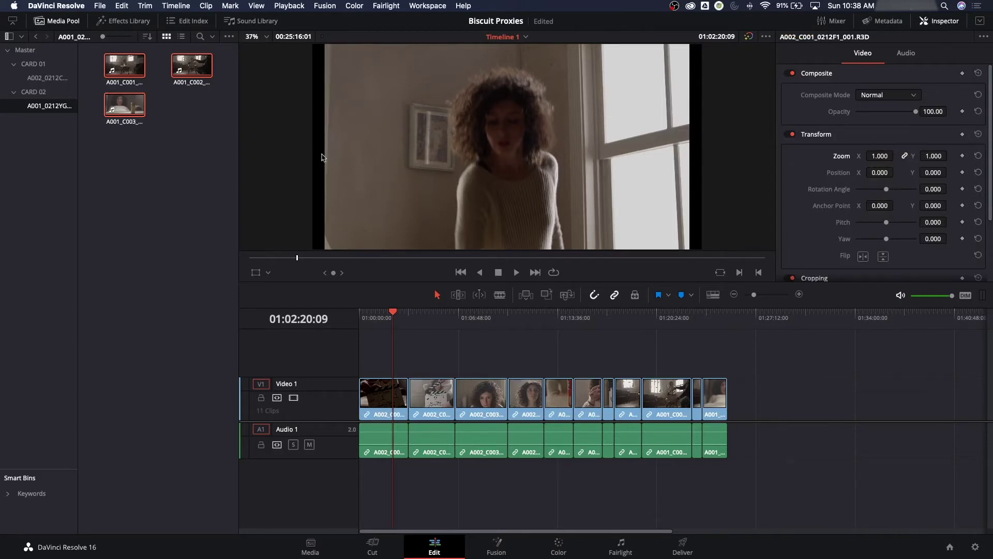
{"action": "left_click", "coordinate": [426, 314]}
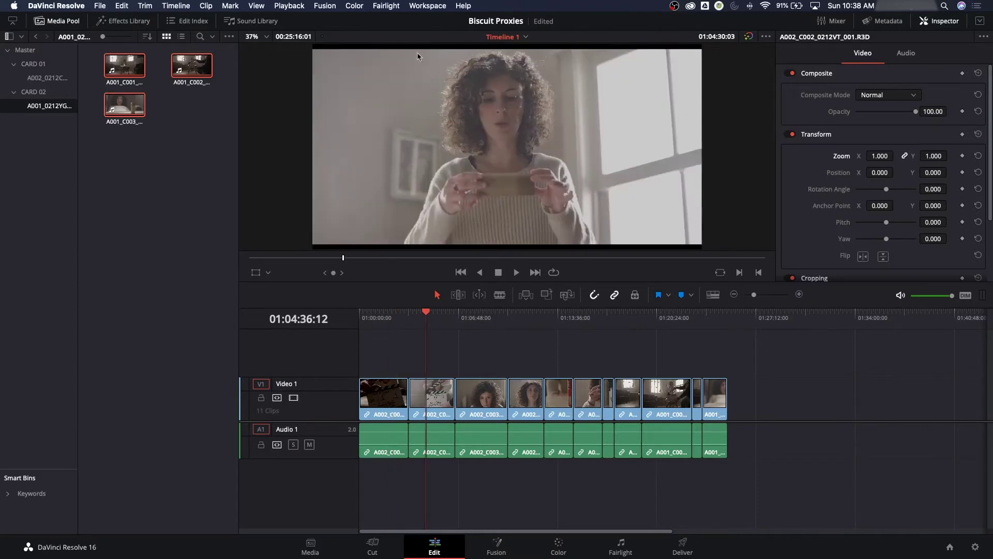
{"action": "left_click_drag", "start_coordinate": [440, 321], "coordinate": [408, 324]}
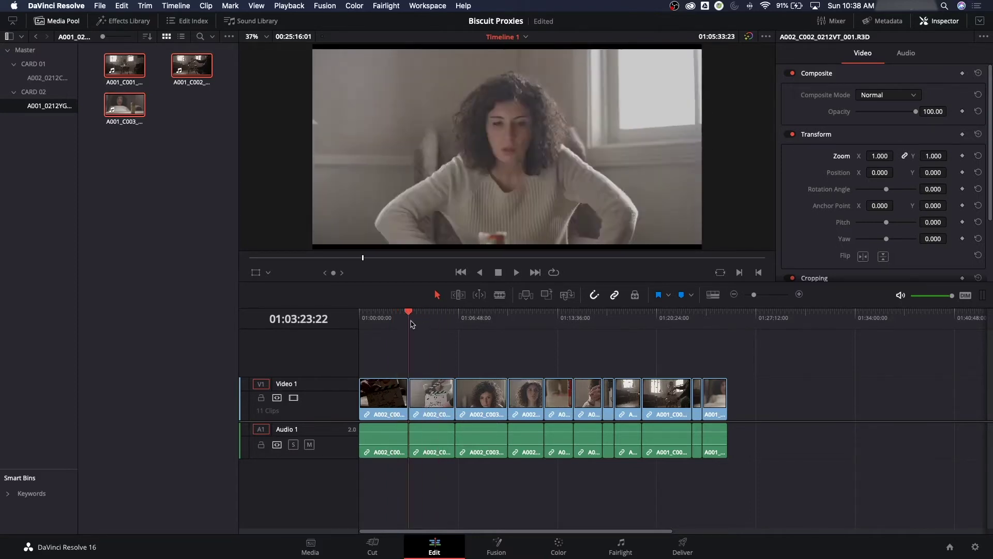
{"action": "left_click", "coordinate": [391, 320]}
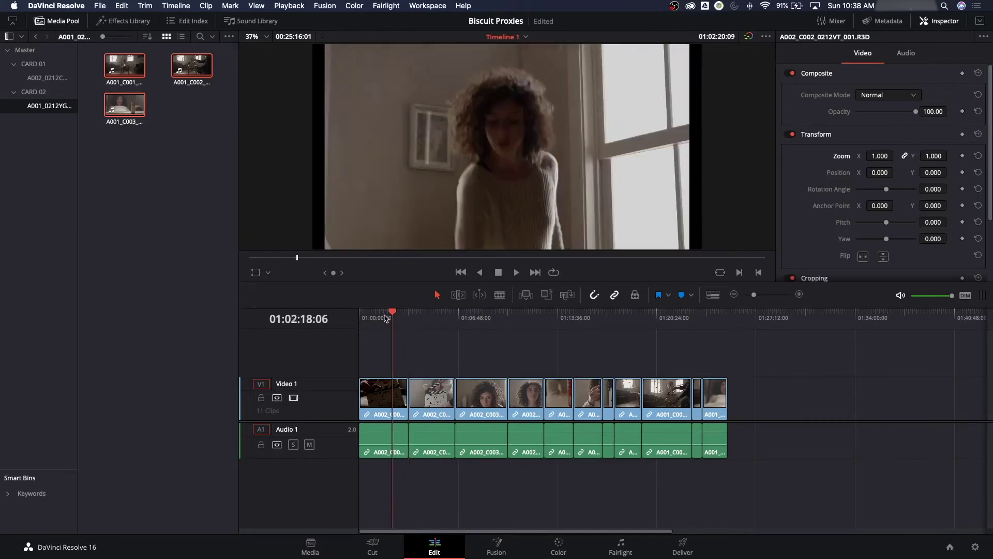
{"action": "left_click", "coordinate": [441, 320]}
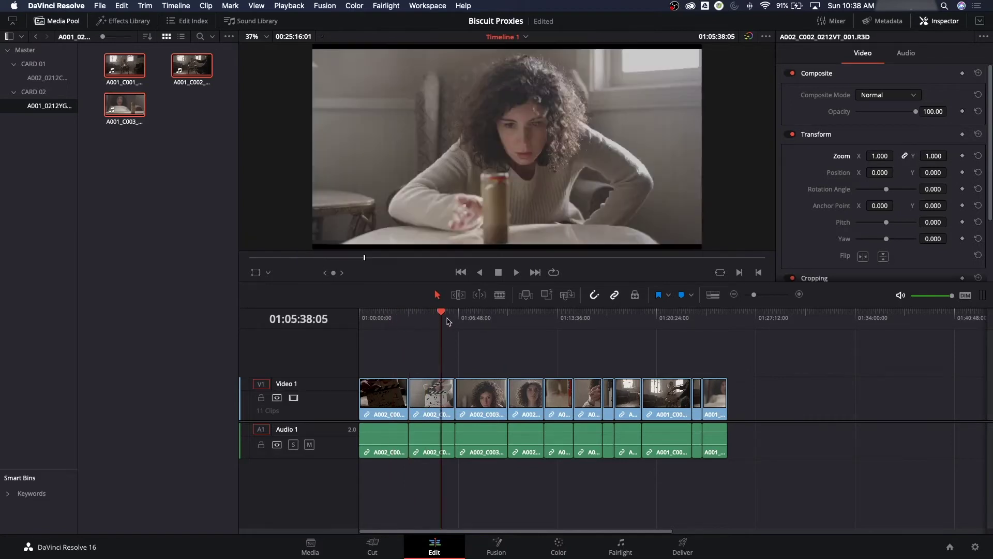
{"action": "left_click", "coordinate": [455, 319]}
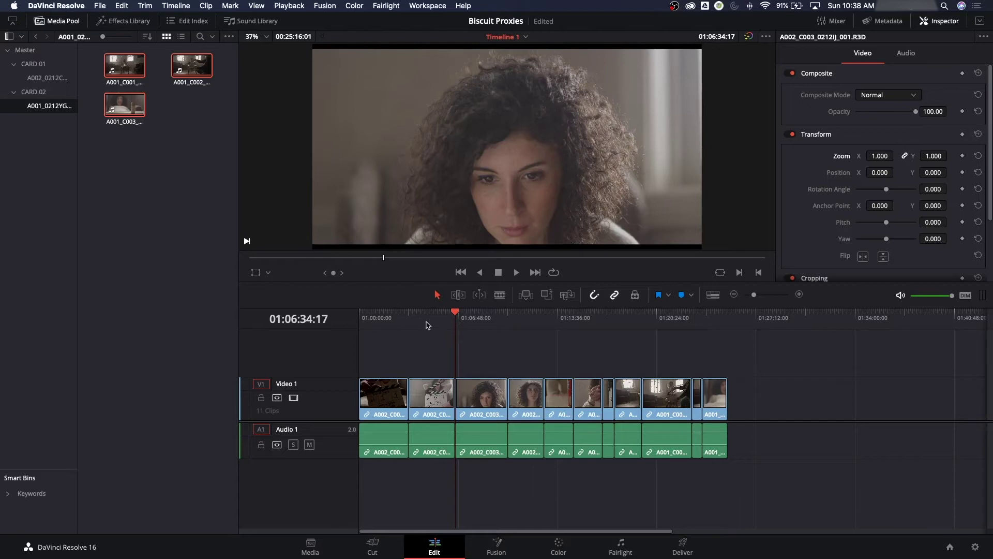
{"action": "left_click", "coordinate": [397, 314]}
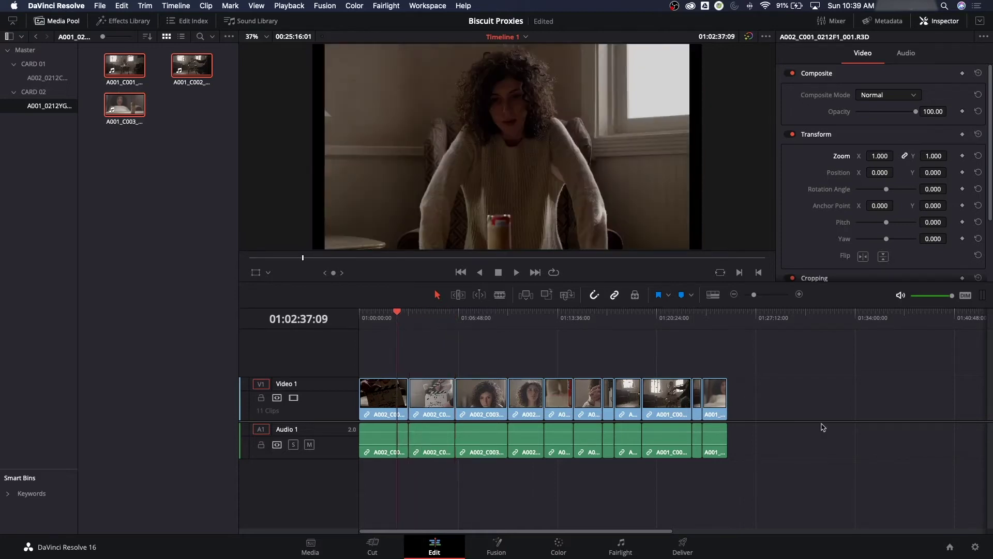
- Set the project's input scaling for mismatched resolution files to Scale full frame with crop, save, and check the framing across the timeline
{"action": "left_click", "coordinate": [975, 547]}
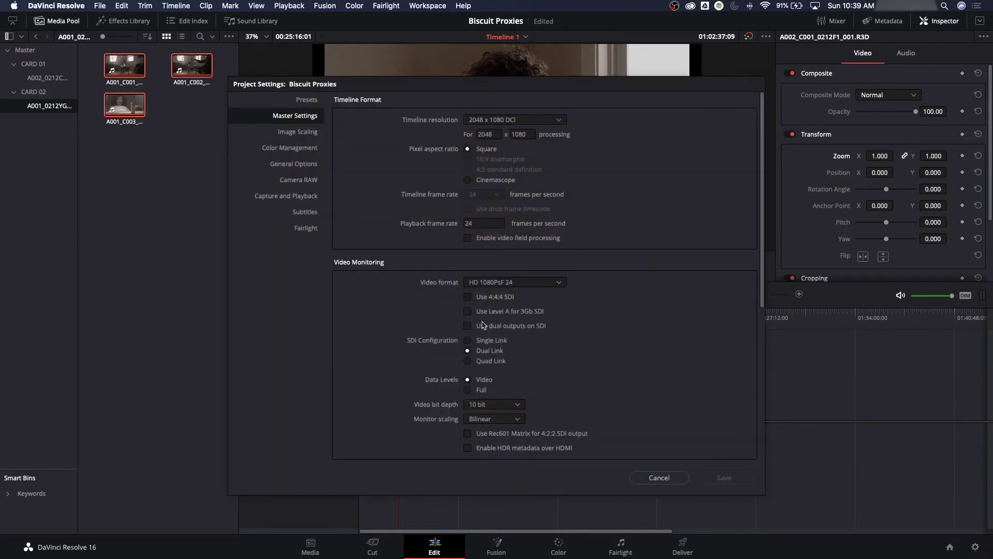
{"action": "left_click", "coordinate": [303, 135]}
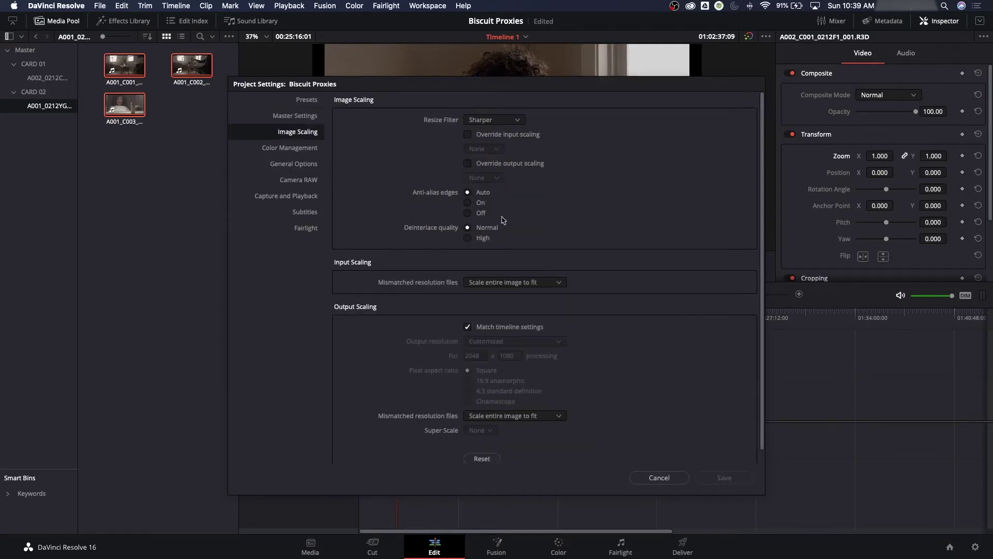
{"action": "left_click", "coordinate": [490, 284]}
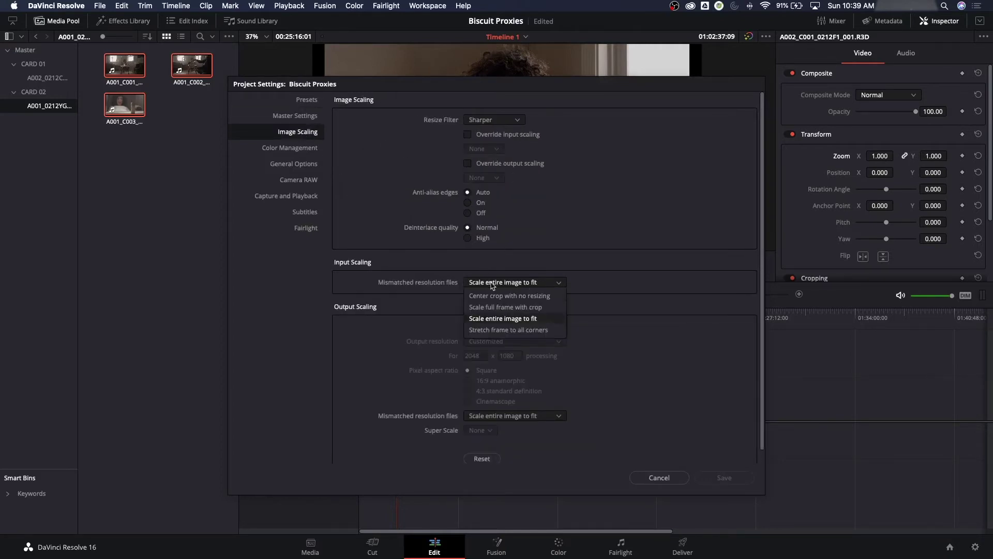
{"action": "left_click", "coordinate": [505, 308]}
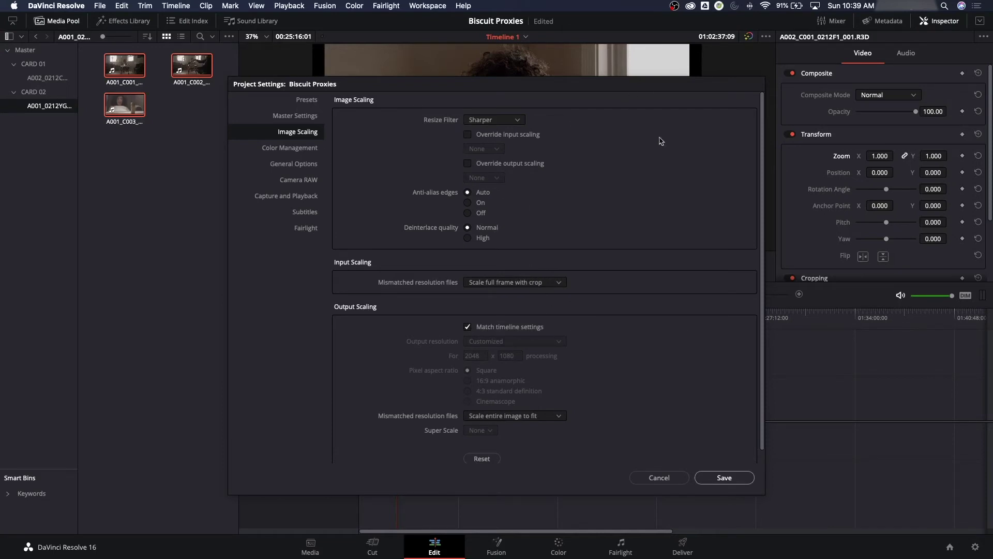
{"action": "left_click", "coordinate": [724, 478]}
{"action": "left_click_drag", "start_coordinate": [407, 314], "coordinate": [485, 318]}
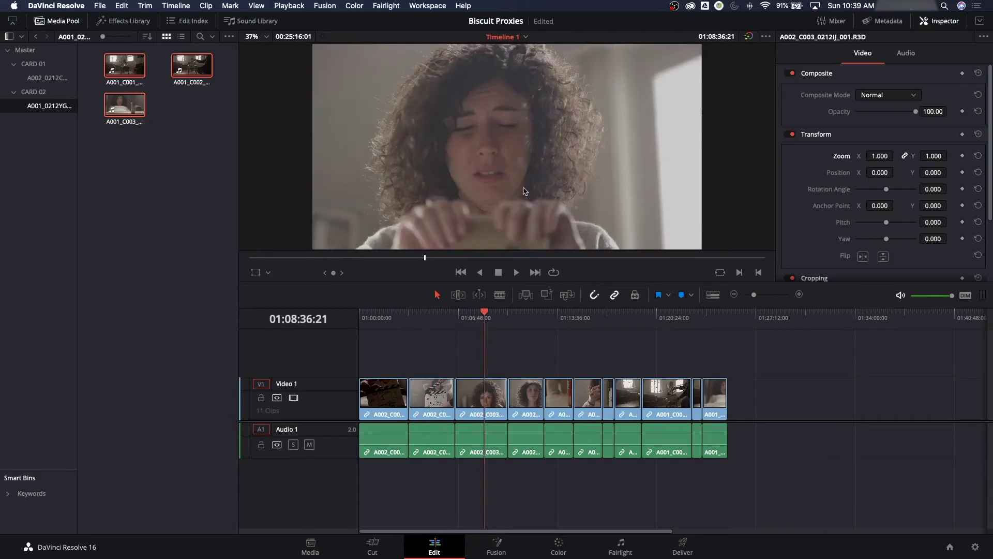
{"action": "left_click", "coordinate": [390, 321]}
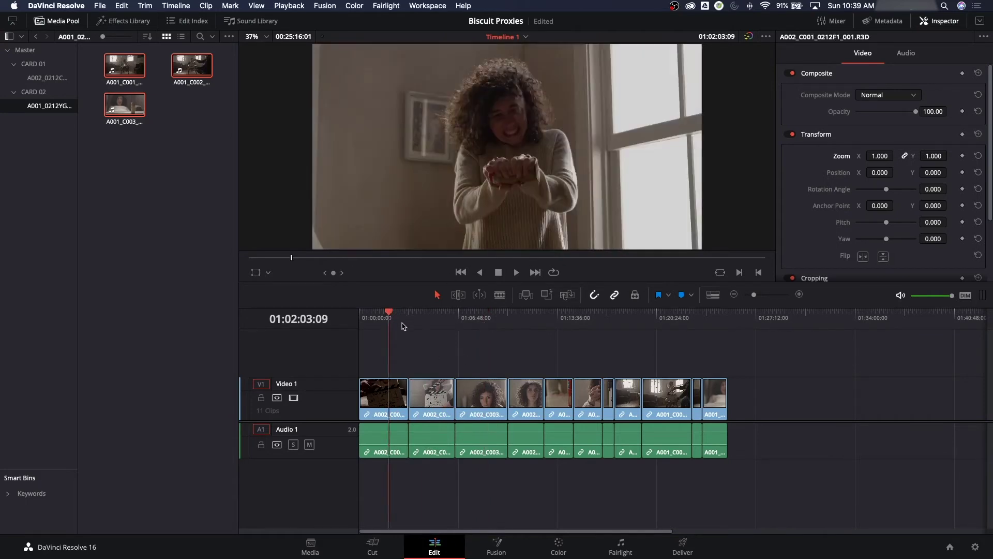
{"action": "left_click_drag", "start_coordinate": [445, 317], "coordinate": [567, 330]}
{"action": "key", "text": "l"}
{"action": "key", "text": "l"}
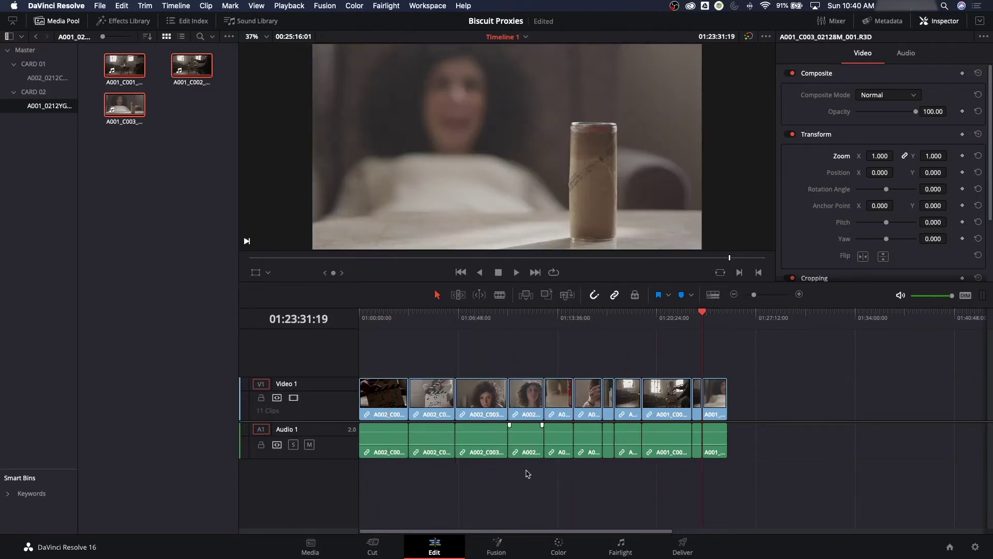
- Look through the timeline clips on the Color page and display the Camera Raw settings for the first clip
{"action": "left_click", "coordinate": [565, 554]}
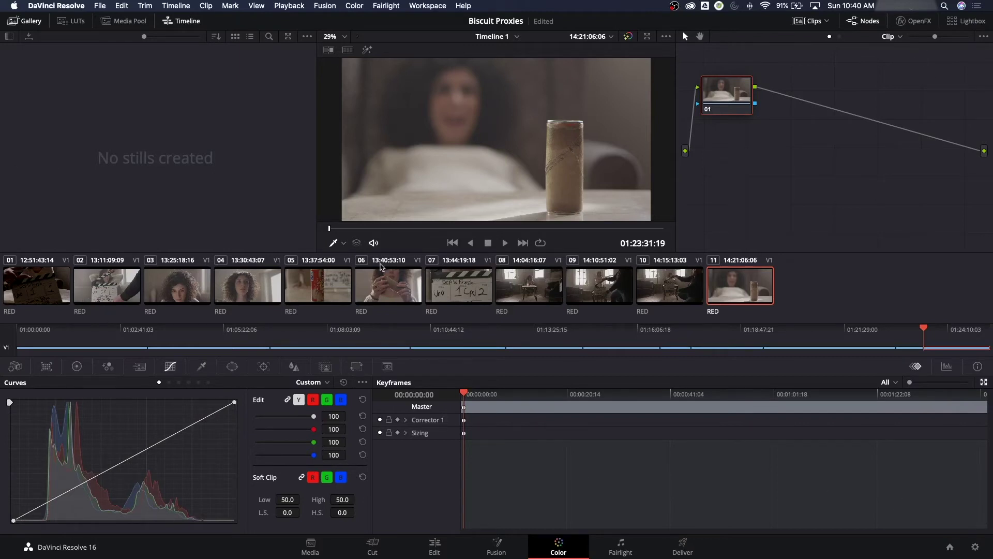
{"action": "left_click", "coordinate": [386, 287]}
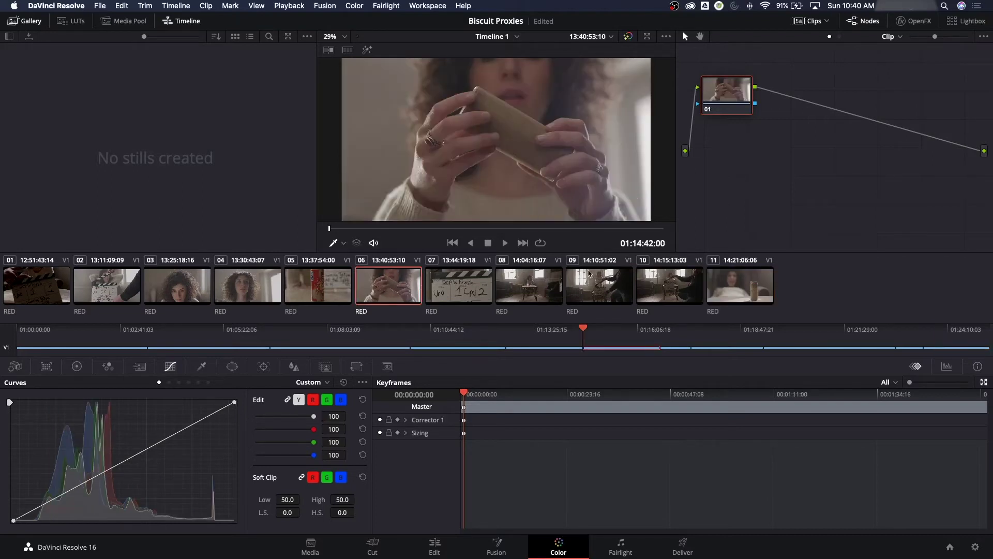
{"action": "left_click", "coordinate": [749, 281]}
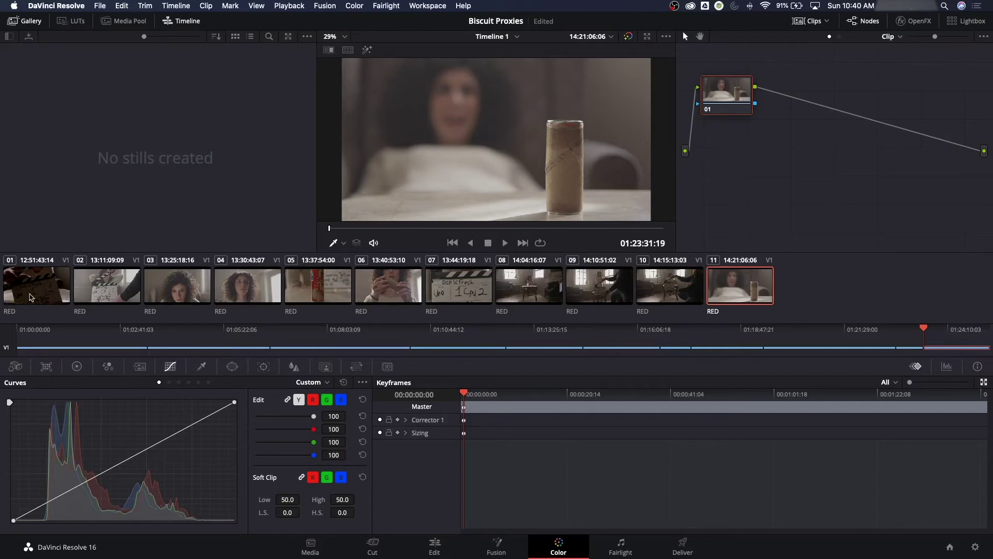
{"action": "left_click", "coordinate": [31, 298]}
{"action": "left_click", "coordinate": [15, 368]}
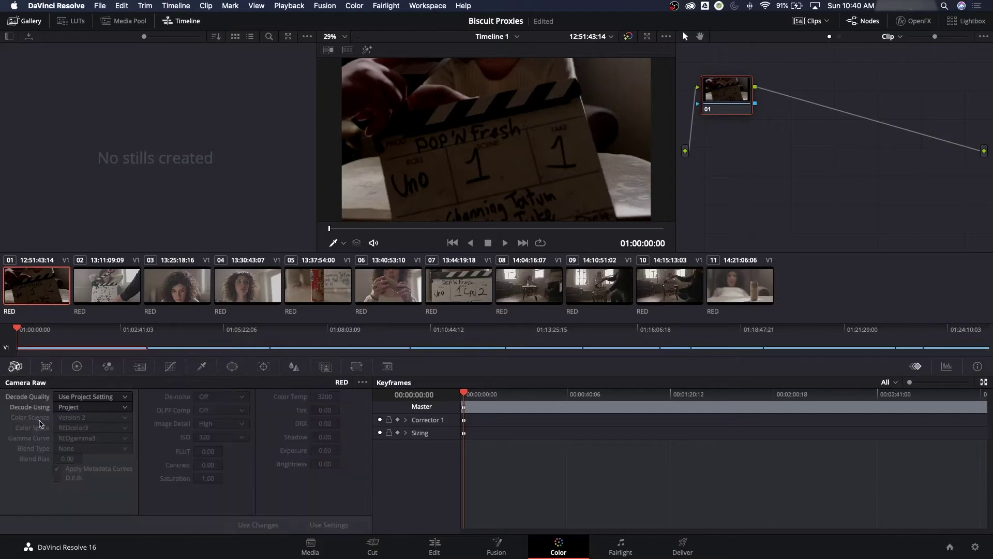
- Keep the first clip decoding by Project, and set the project's Camera RAW profile to RED with decoding by Project
{"action": "left_click", "coordinate": [72, 407]}
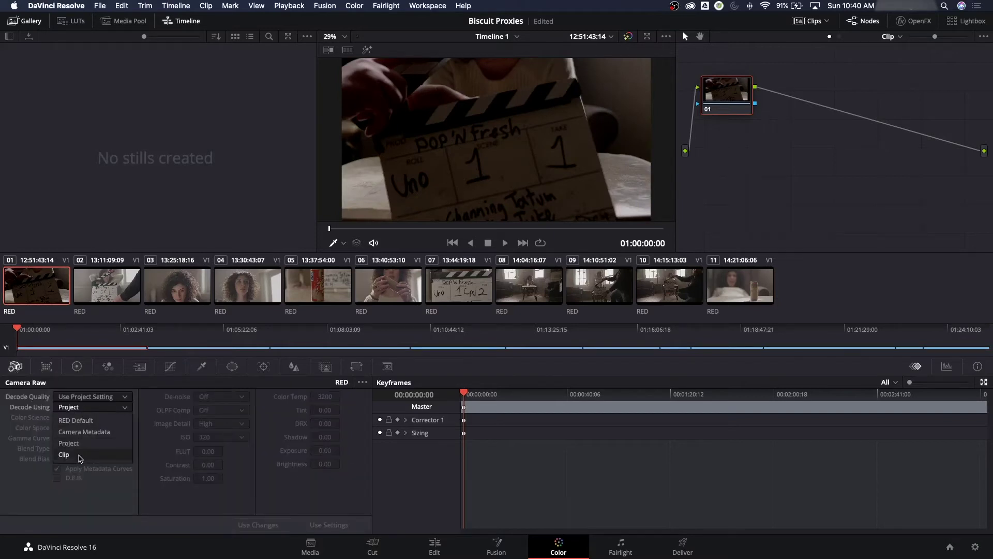
{"action": "left_click", "coordinate": [69, 443]}
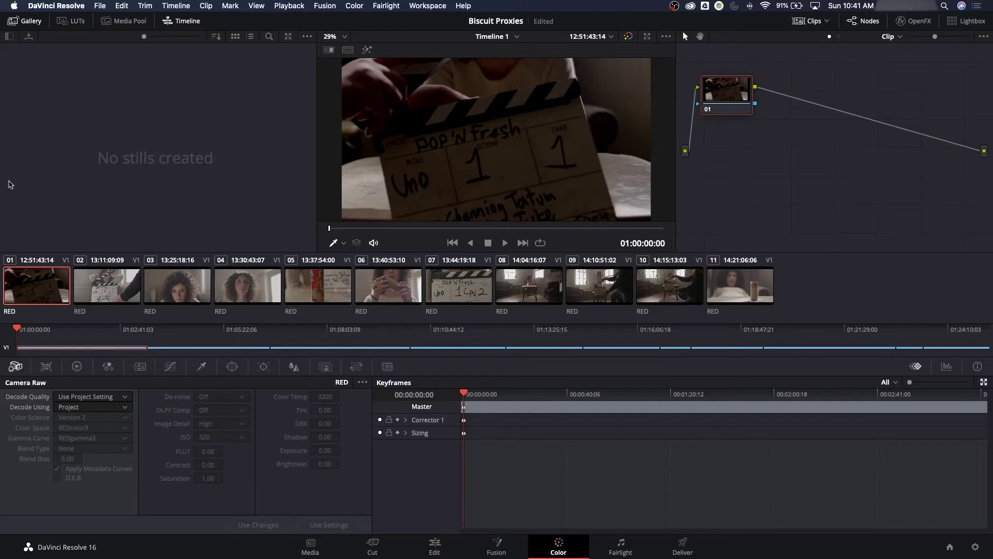
{"action": "left_click", "coordinate": [975, 547]}
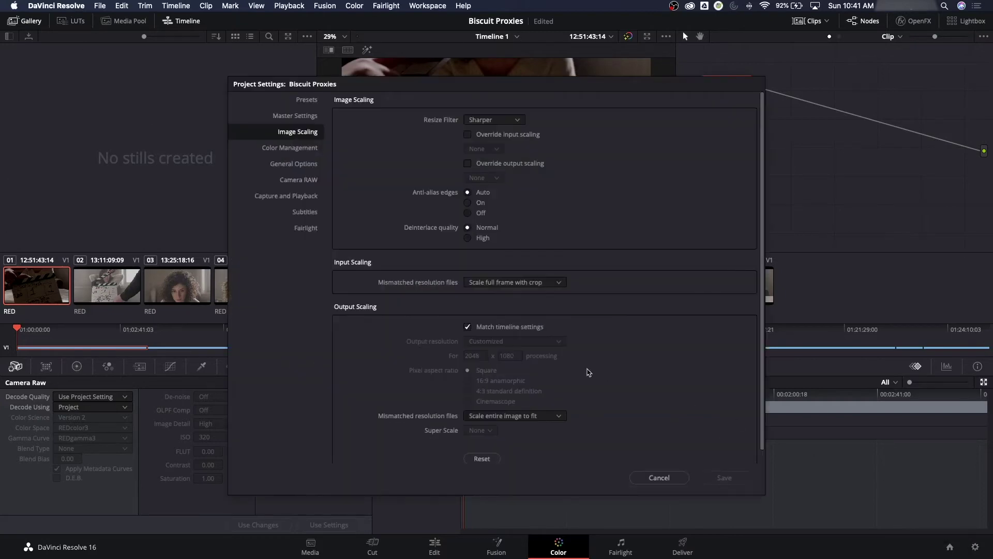
{"action": "left_click", "coordinate": [303, 184]}
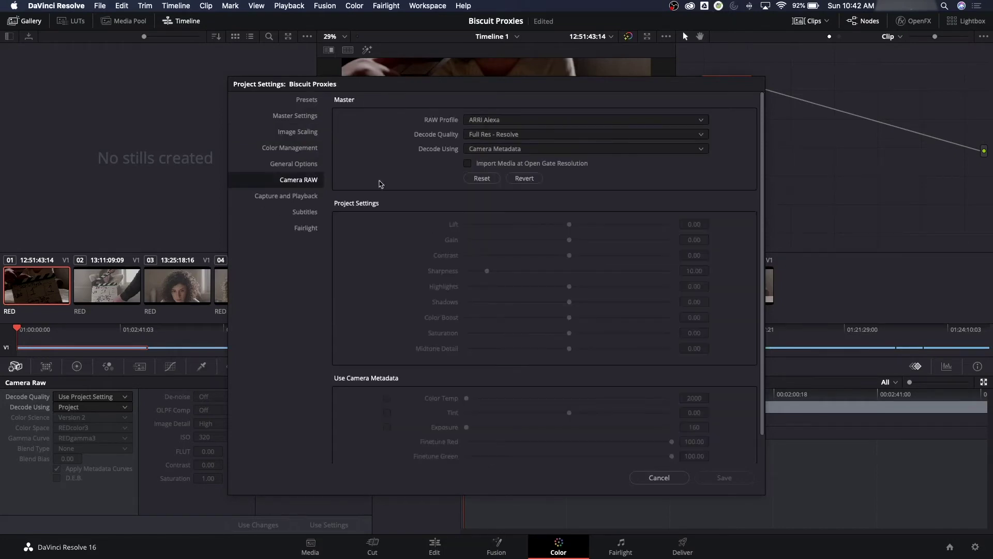
{"action": "left_click", "coordinate": [496, 122]}
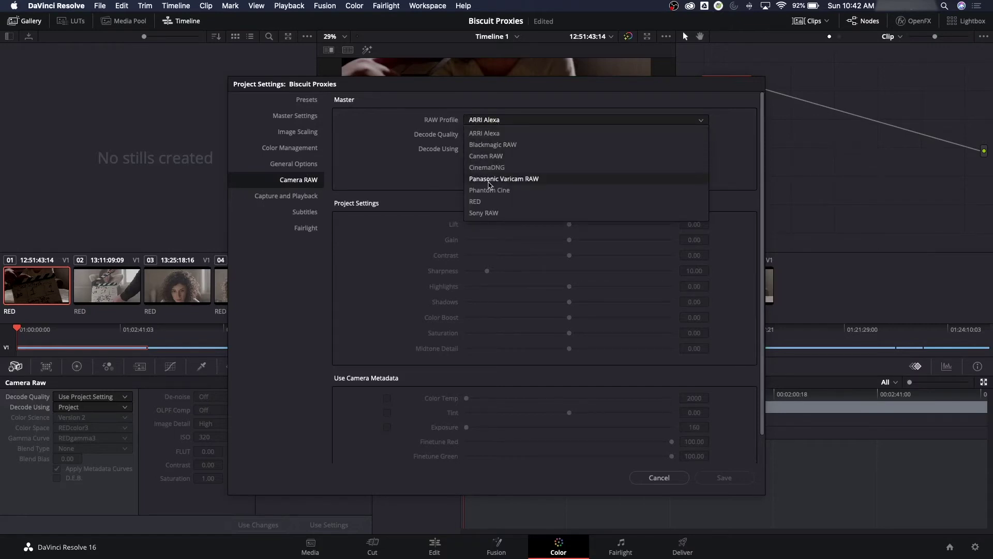
{"action": "left_click", "coordinate": [488, 204]}
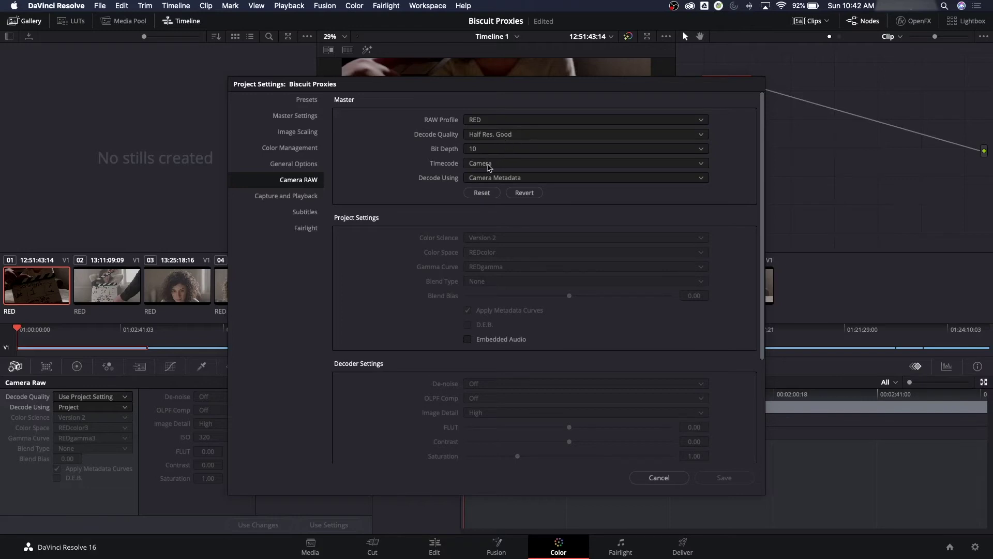
{"action": "left_click", "coordinate": [476, 180]}
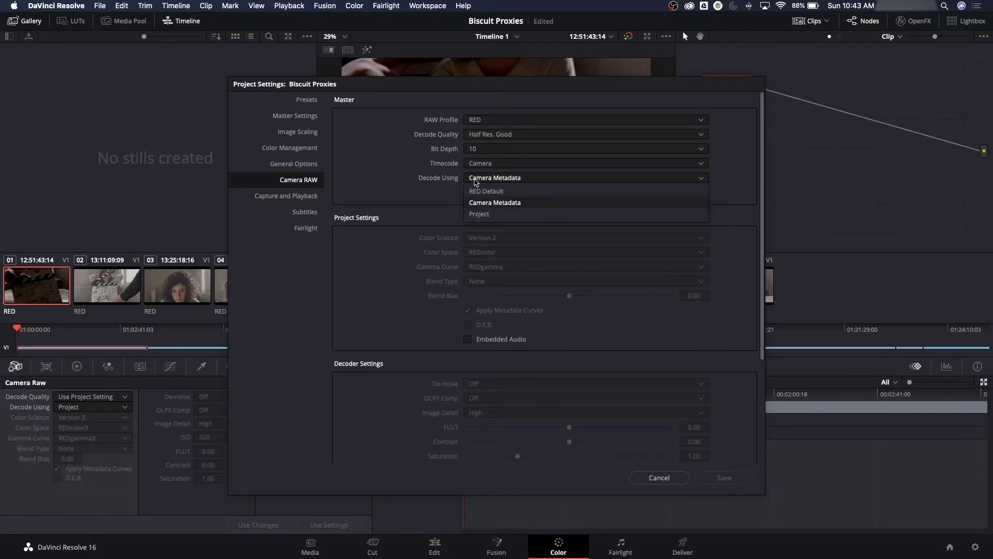
{"action": "left_click", "coordinate": [480, 215]}
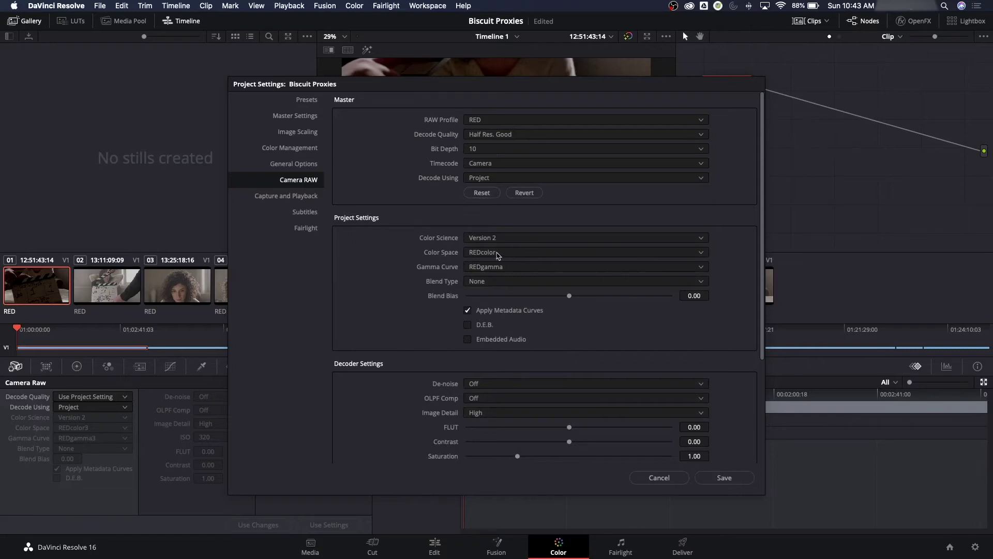
- Set the RED project color space to REDcolor4 and the gamma curve to REDlog Film
{"action": "left_click", "coordinate": [513, 257]}
{"action": "scroll", "coordinate": [497, 282], "scroll_direction": "up", "scroll_amount": 3}
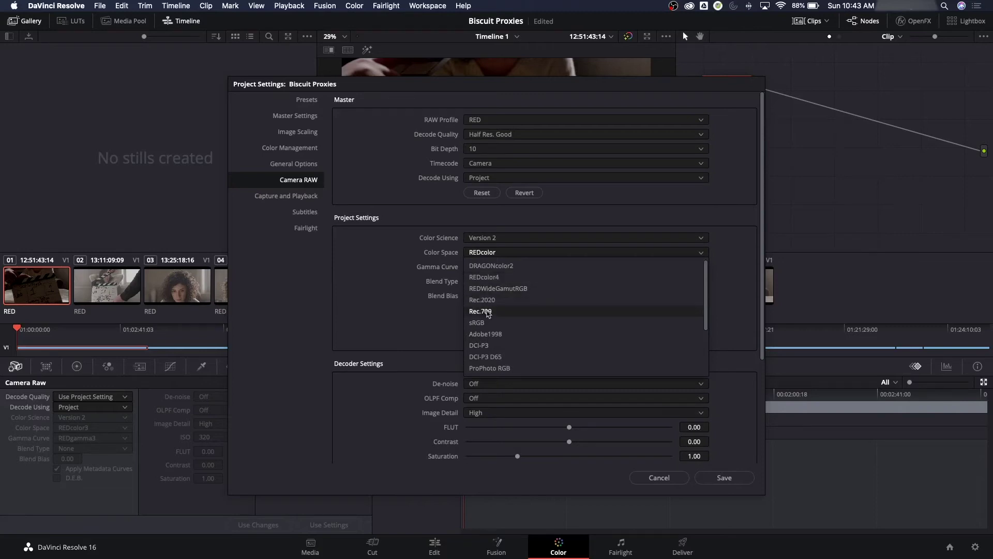
{"action": "scroll", "coordinate": [516, 324], "scroll_direction": "down", "scroll_amount": 6}
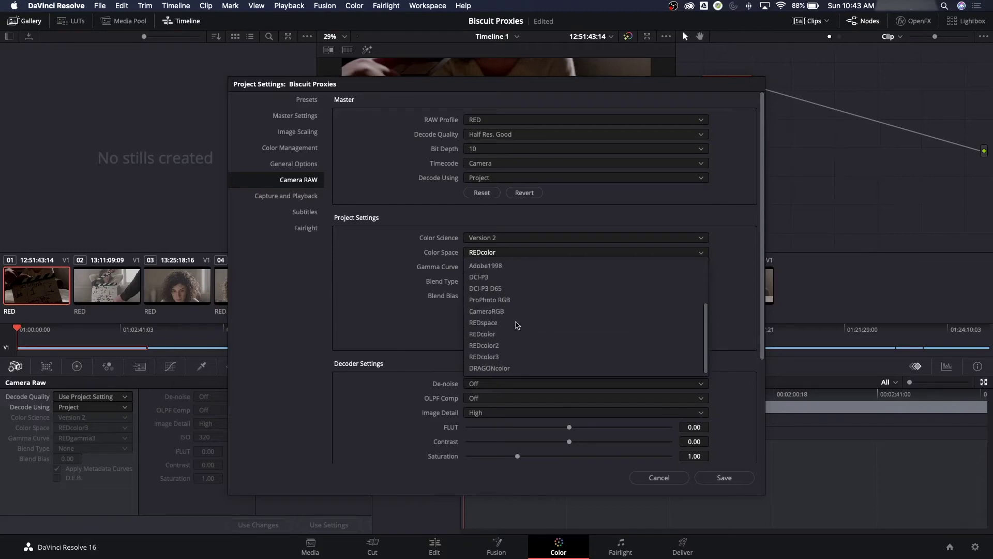
{"action": "scroll", "coordinate": [516, 325], "scroll_direction": "up", "scroll_amount": 6}
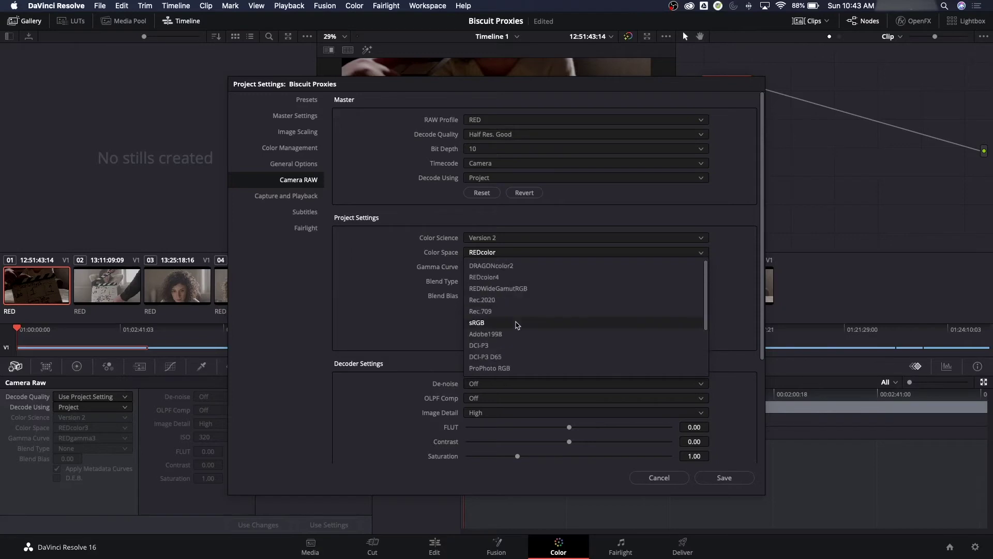
{"action": "left_click", "coordinate": [501, 276]}
{"action": "left_click", "coordinate": [500, 269]}
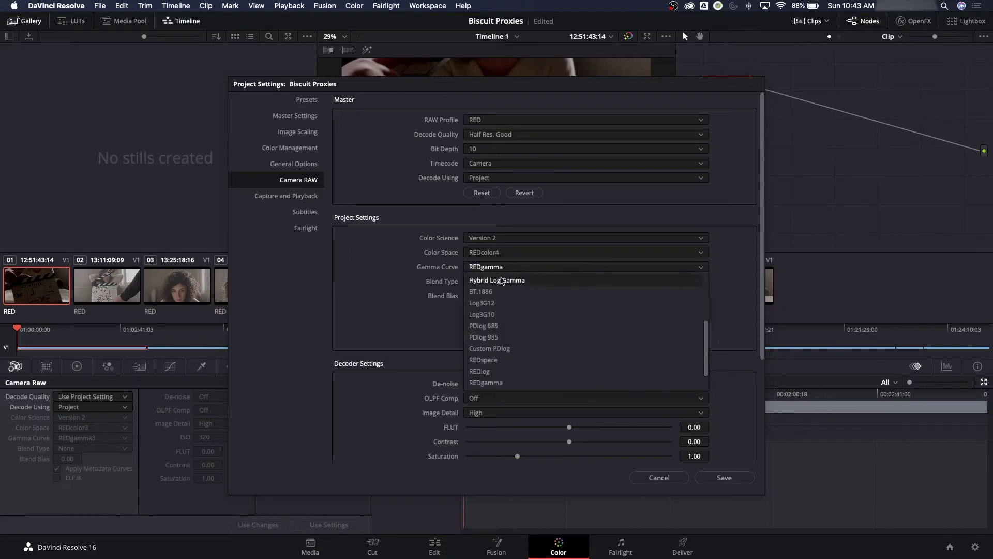
{"action": "scroll", "coordinate": [501, 303], "scroll_direction": "up", "scroll_amount": 8}
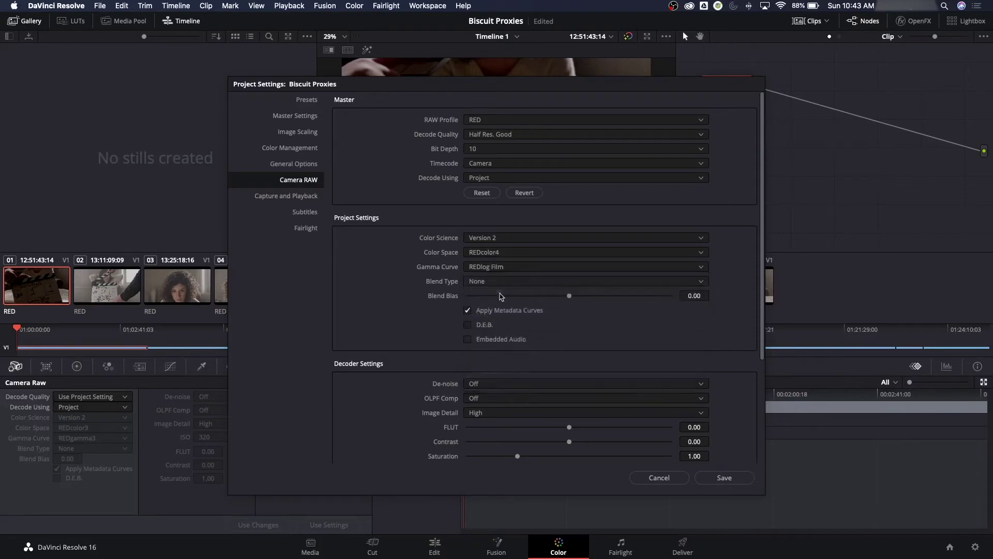
{"action": "left_click", "coordinate": [501, 294]}
- Set the ISO in the project's Camera RAW metadata settings to 800
{"action": "left_click_drag", "start_coordinate": [764, 272], "coordinate": [762, 382]}
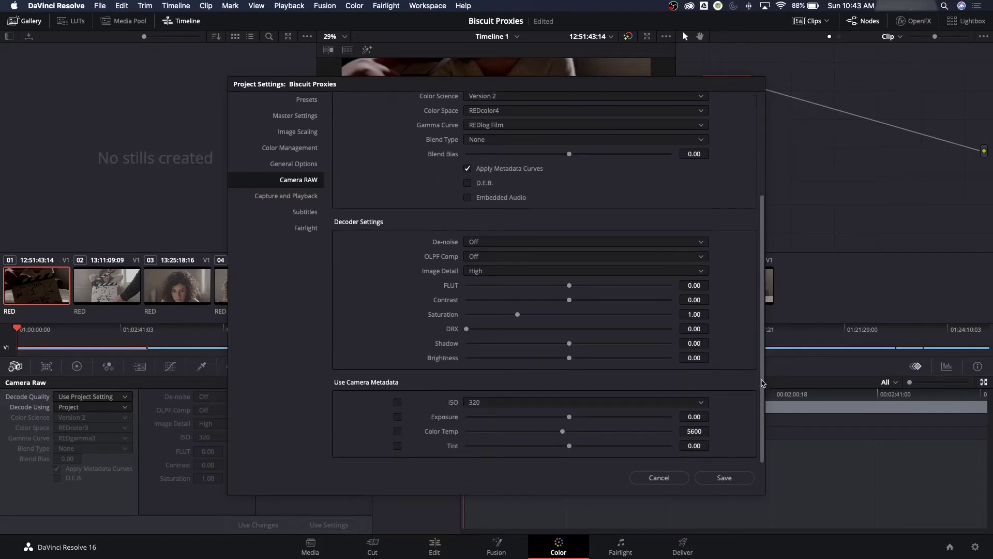
{"action": "left_click", "coordinate": [474, 403]}
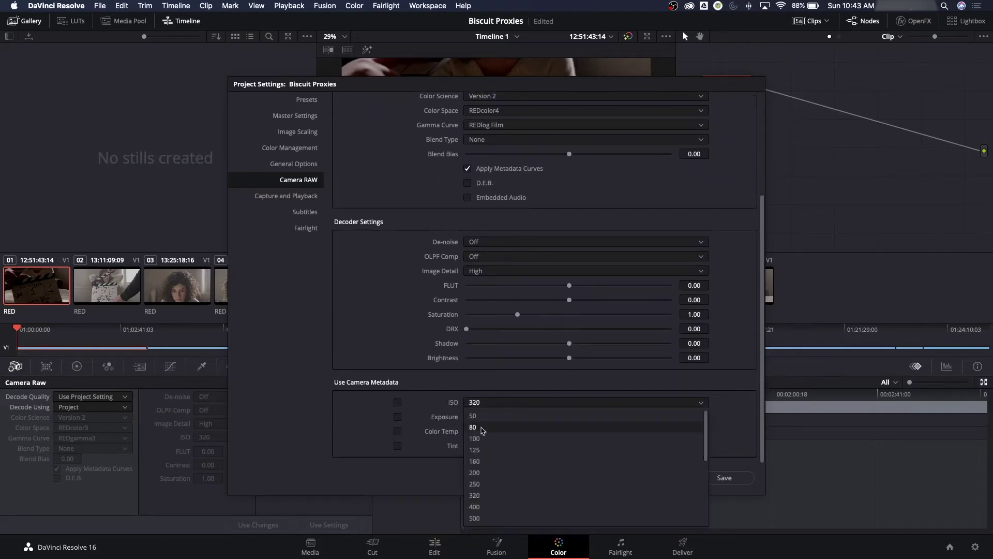
{"action": "scroll", "coordinate": [481, 466], "scroll_direction": "down", "scroll_amount": 1}
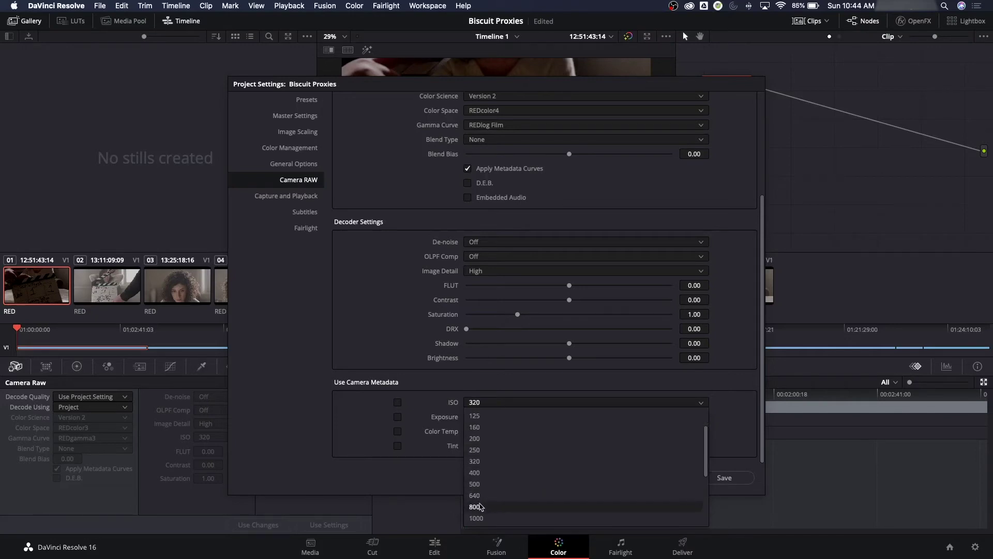
{"action": "left_click", "coordinate": [480, 507]}
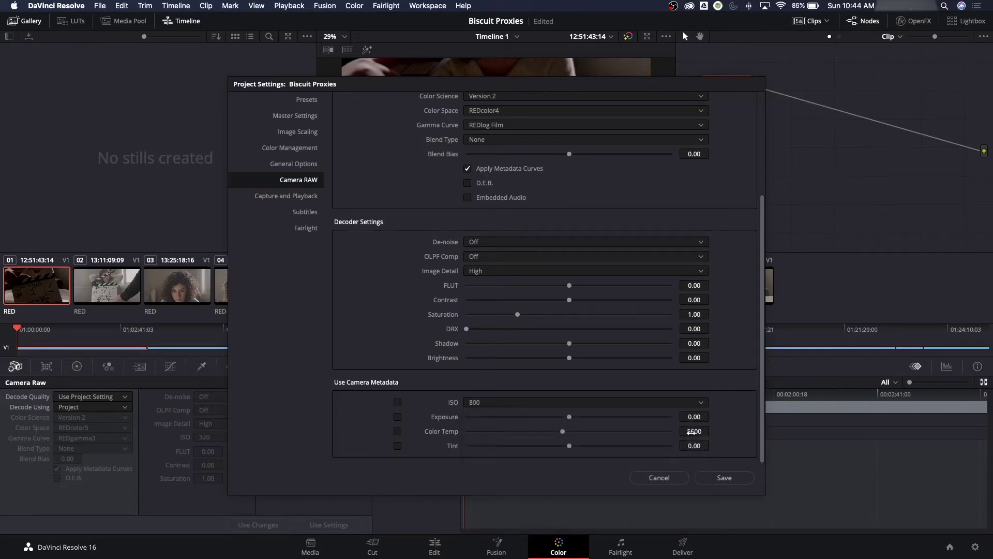
- Set the RED color temperature to 3200 and save the project settings
{"action": "left_click", "coordinate": [694, 432]}
{"action": "key", "text": "BackSpace"}
{"action": "key", "text": "BackSpace"}
{"action": "key", "text": "BackSpace"}
{"action": "key", "text": "BackSpace"}
{"action": "type", "text": "3200"}
{"action": "key", "text": "Return"}
{"action": "left_click", "coordinate": [711, 478]}
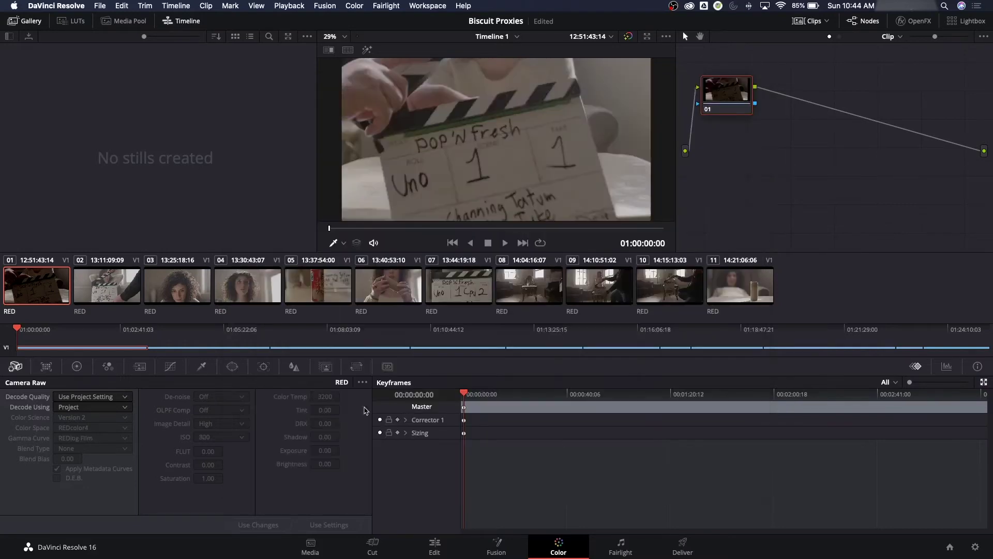
- Examine how the new RED decode settings look on the other timeline clips, comparing clips 09 and 11 again
{"action": "left_click", "coordinate": [97, 282]}
{"action": "left_click", "coordinate": [161, 294]}
{"action": "left_click", "coordinate": [248, 295]}
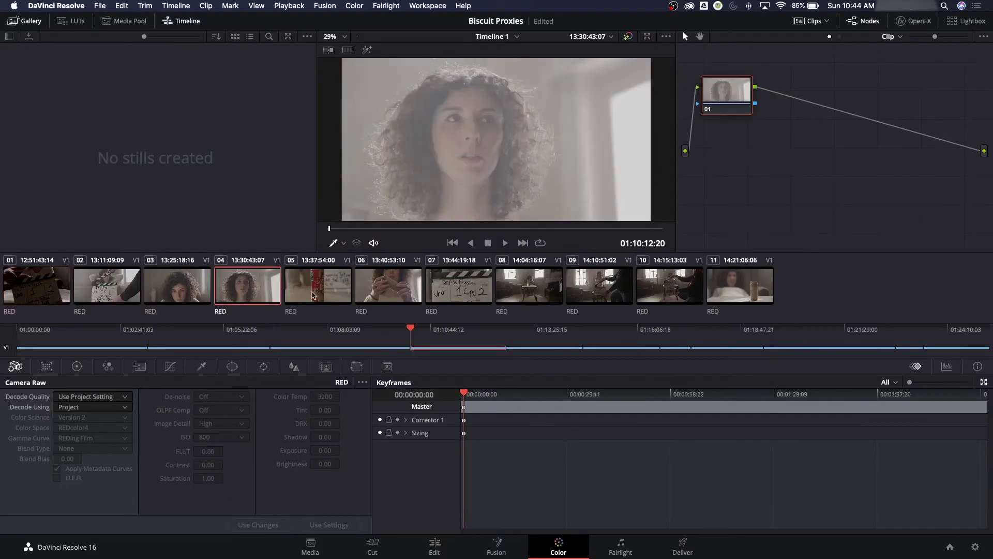
{"action": "left_click", "coordinate": [317, 294]}
{"action": "left_click", "coordinate": [381, 293]}
{"action": "left_click", "coordinate": [459, 289]}
{"action": "left_click", "coordinate": [528, 289]}
{"action": "left_click", "coordinate": [599, 287]}
{"action": "left_click", "coordinate": [669, 286]}
{"action": "left_click", "coordinate": [763, 282]}
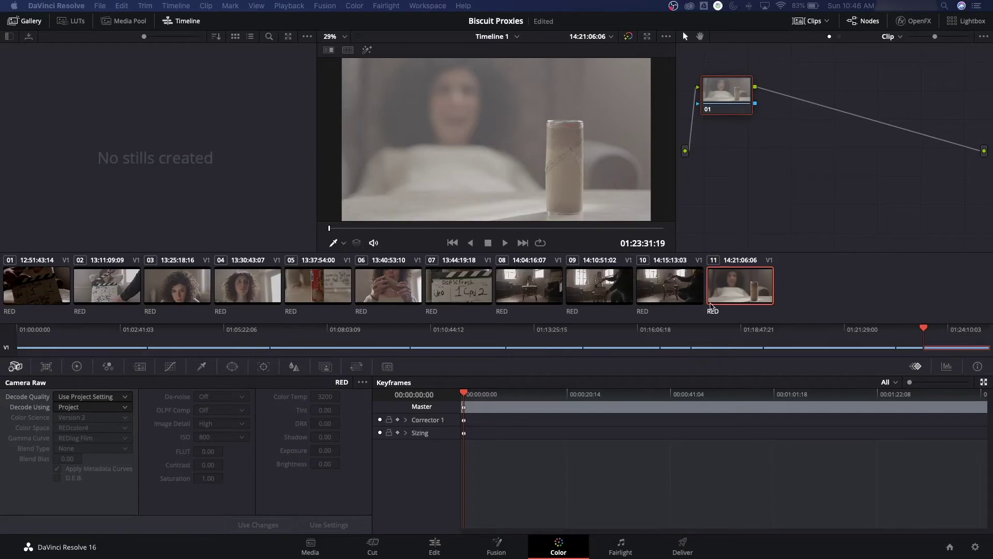
{"action": "left_click", "coordinate": [656, 286]}
{"action": "left_click", "coordinate": [588, 284]}
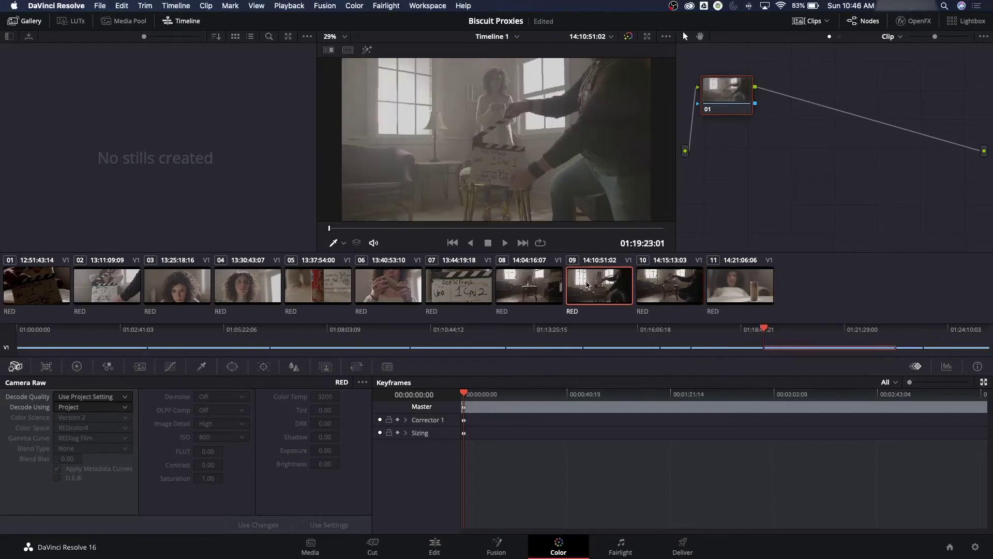
{"action": "left_click", "coordinate": [730, 287]}
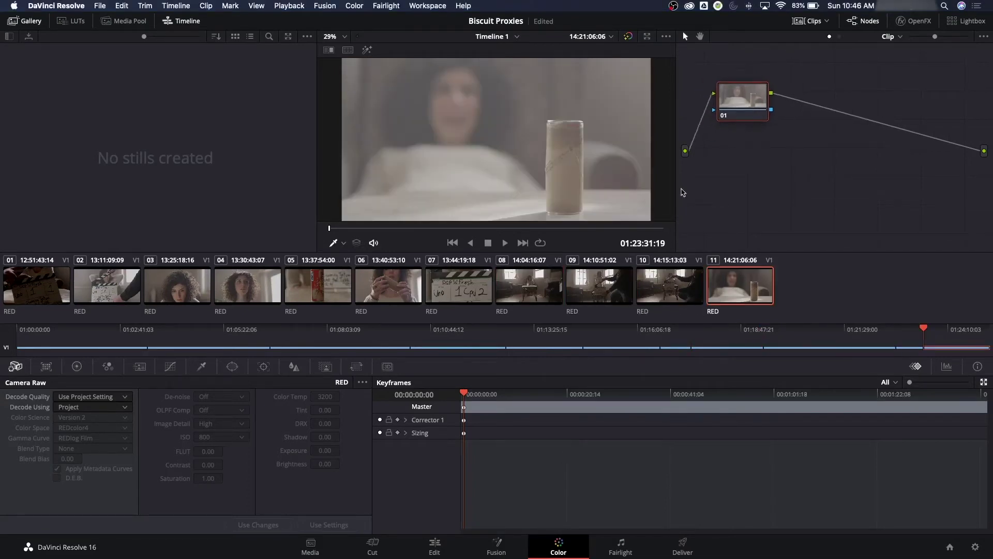
{"action": "left_click", "coordinate": [594, 285]}
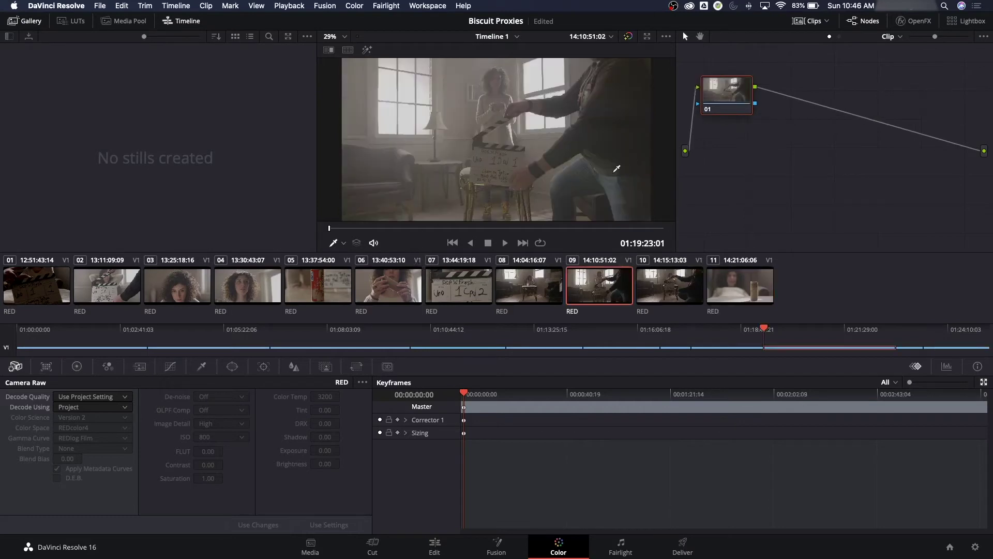
- Apply the Film Looks 3D LUT DCI-P3 Fujifilm 3513DI D65 to node 01 of clip 09
{"action": "left_click_drag", "start_coordinate": [734, 101], "coordinate": [741, 99]}
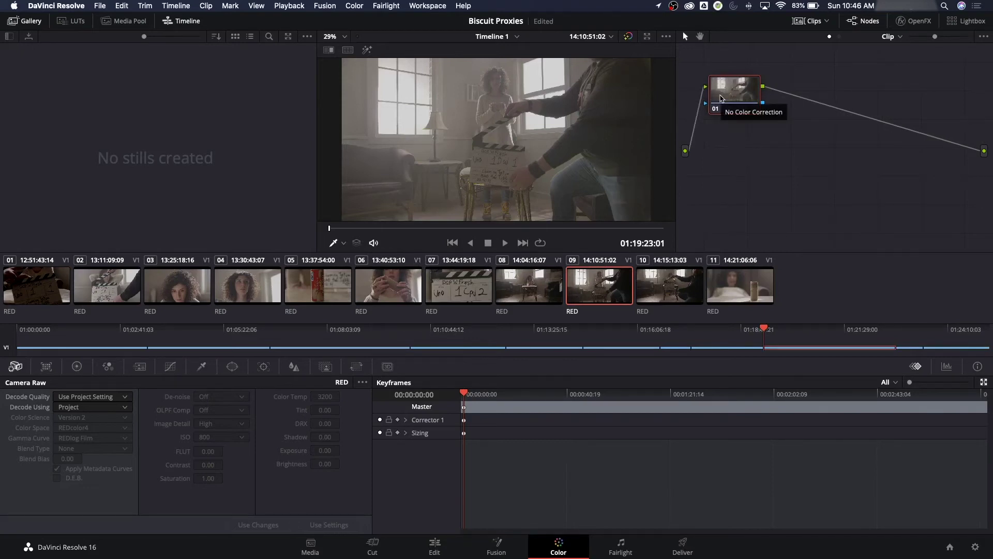
{"action": "left_click_drag", "start_coordinate": [720, 99], "coordinate": [744, 100]}
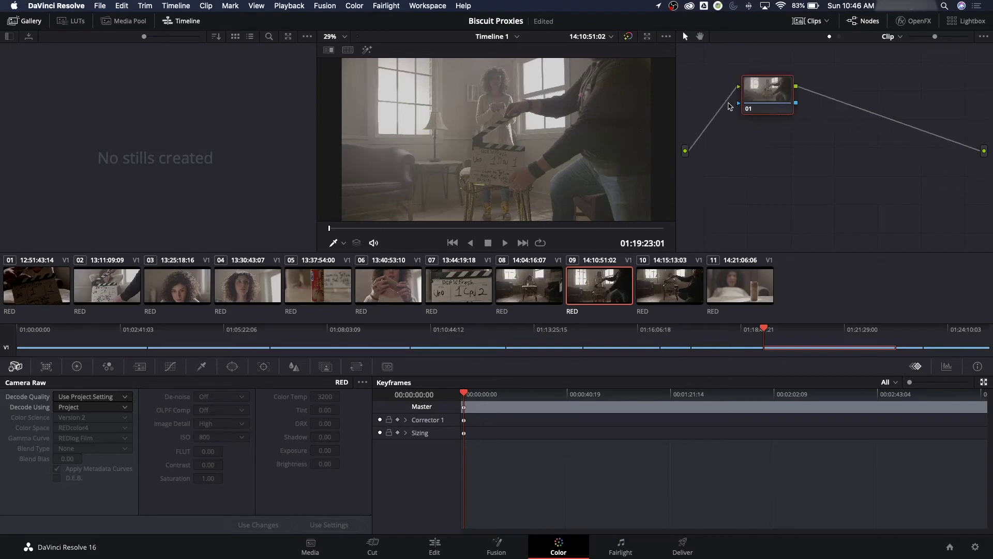
{"action": "right_click", "coordinate": [755, 99]}
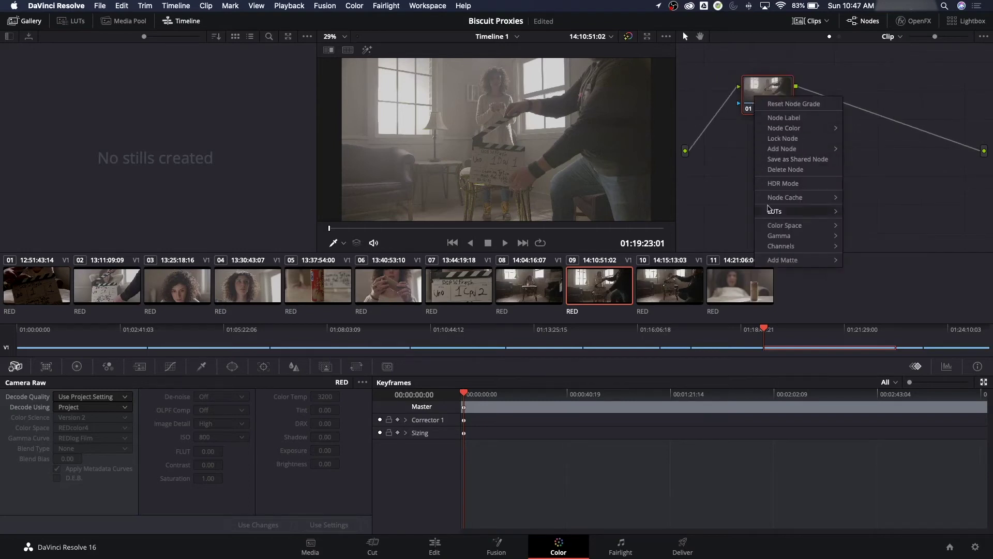
{"action": "mouse_move", "coordinate": [771, 211]}
{"action": "mouse_move", "coordinate": [868, 245]}
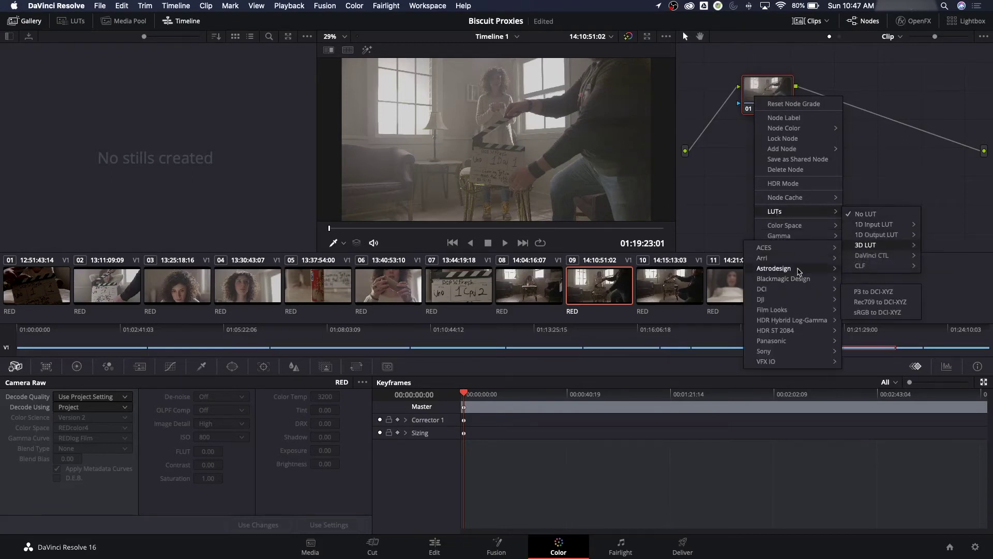
{"action": "mouse_move", "coordinate": [800, 270]}
{"action": "mouse_move", "coordinate": [772, 309]}
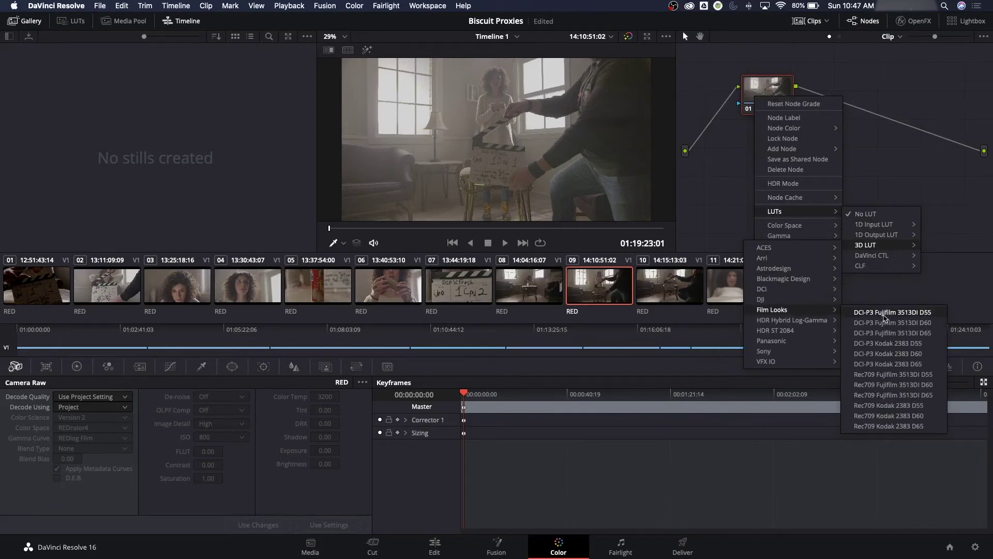
{"action": "left_click", "coordinate": [888, 333]}
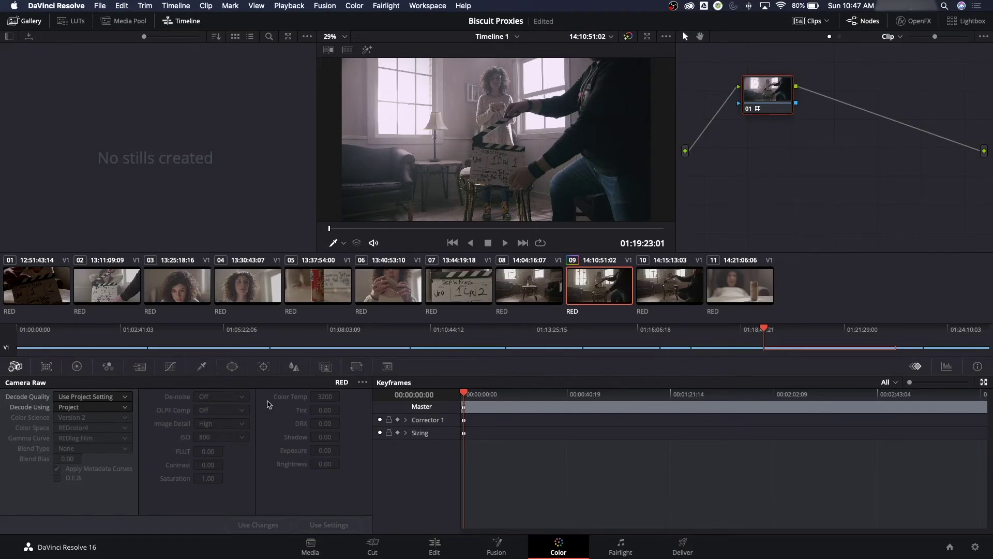
- Try a gamma of -0.04 on a new serial node after clip 09's LUT node, and remove that node
{"action": "left_click_drag", "start_coordinate": [780, 91], "coordinate": [764, 92]}
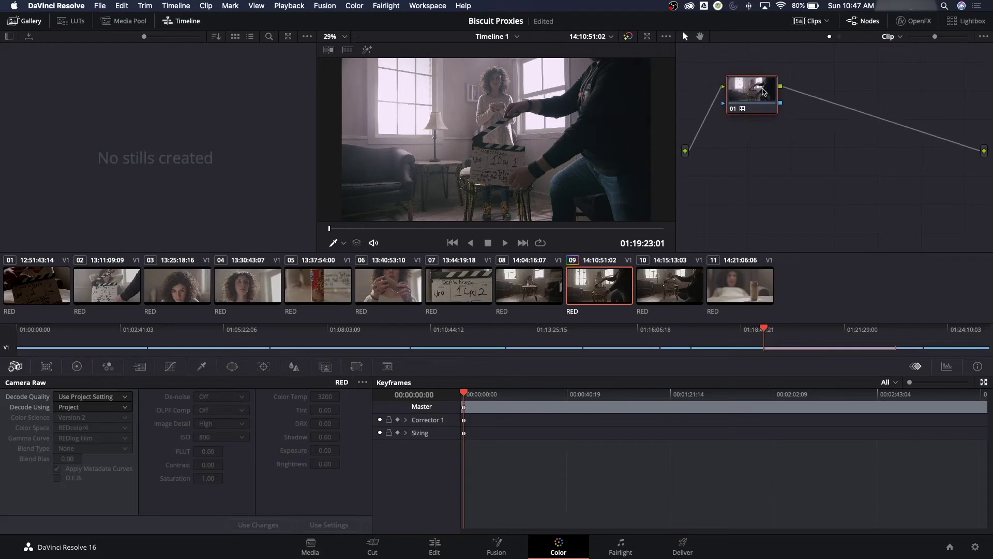
{"action": "key", "text": "alt+s"}
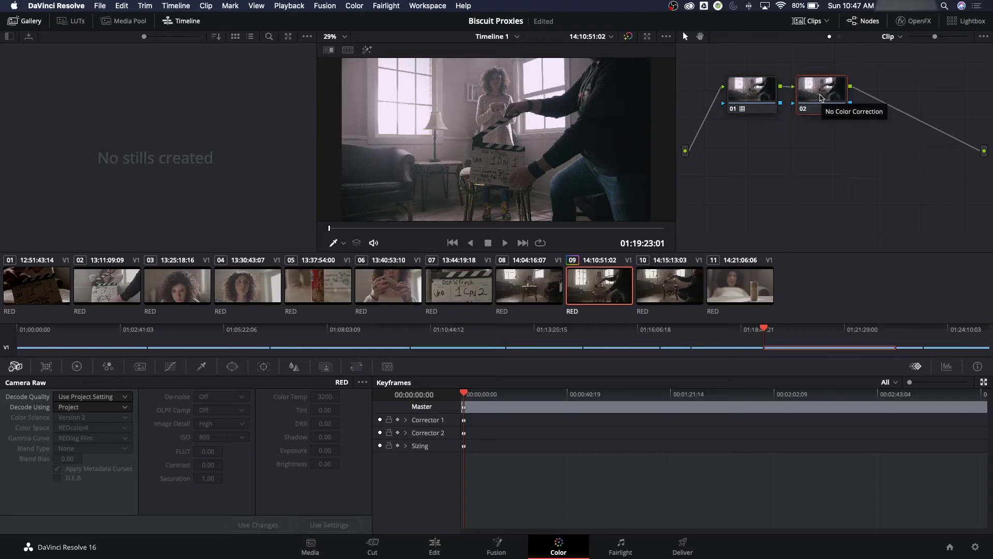
{"action": "left_click", "coordinate": [77, 366]}
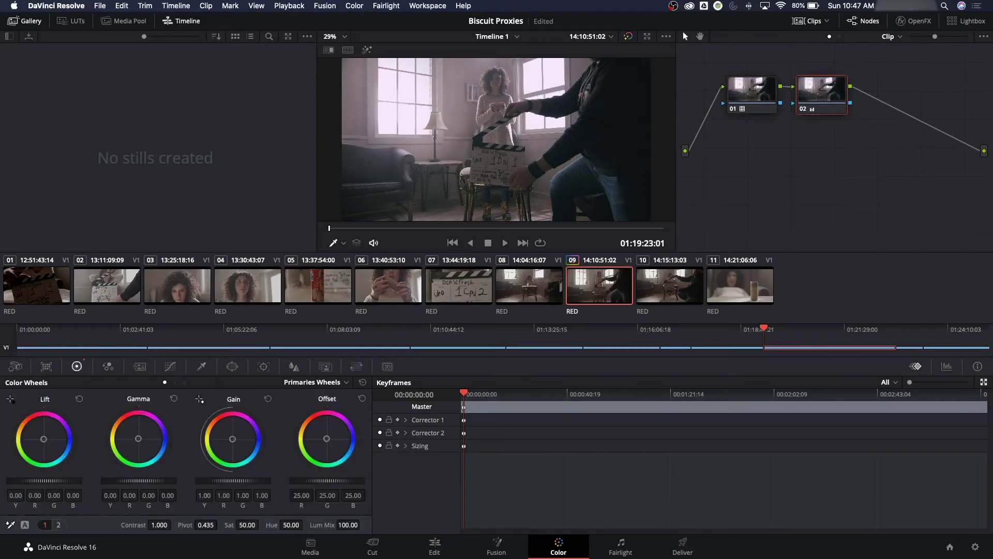
{"action": "mouse_move", "coordinate": [139, 481]}
{"action": "left_mouse_down"}
{"action": "mouse_move", "coordinate": [150, 481]}
{"action": "mouse_move", "coordinate": [136, 480]}
{"action": "left_mouse_up"}
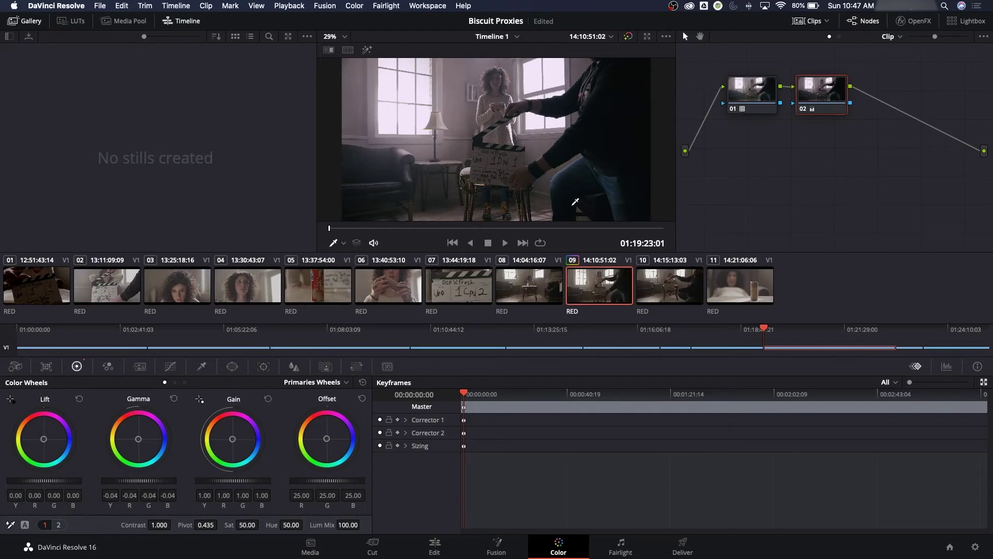
{"action": "key", "text": "shift+Home"}
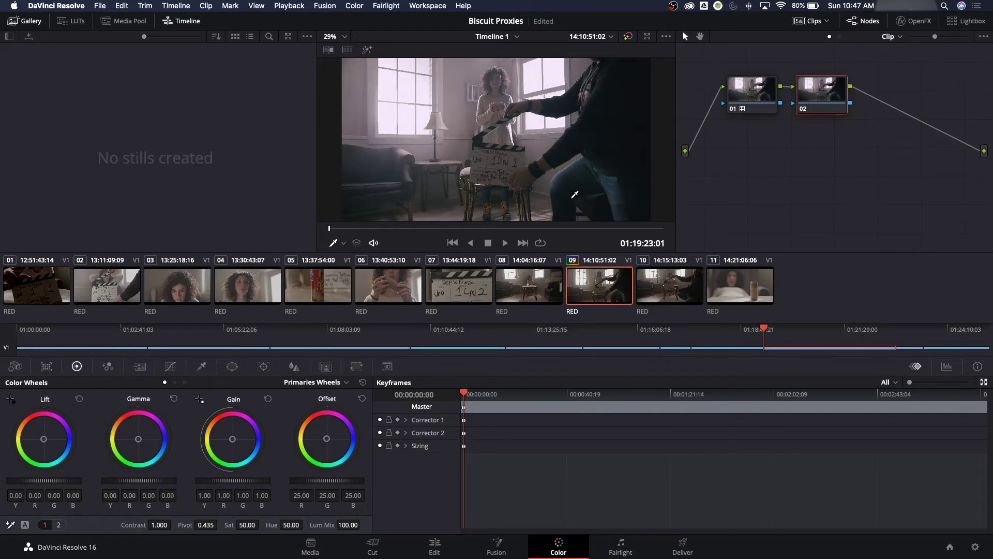
{"action": "key", "text": "Delete"}
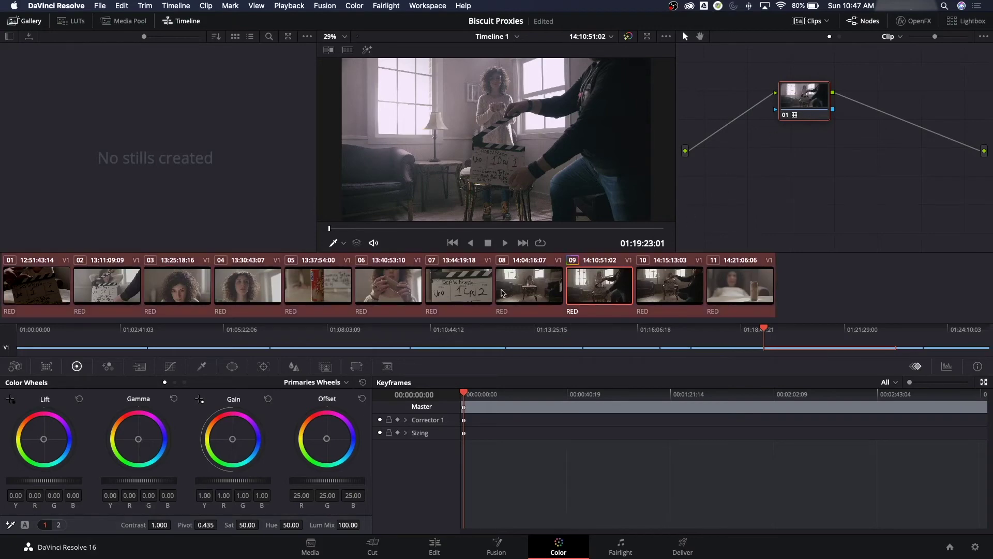
- Copy clip 09's LUT grade to all timeline clips and check the look on clips 10, 11, 08, 05 and 01
{"action": "key", "text": "super+a"}
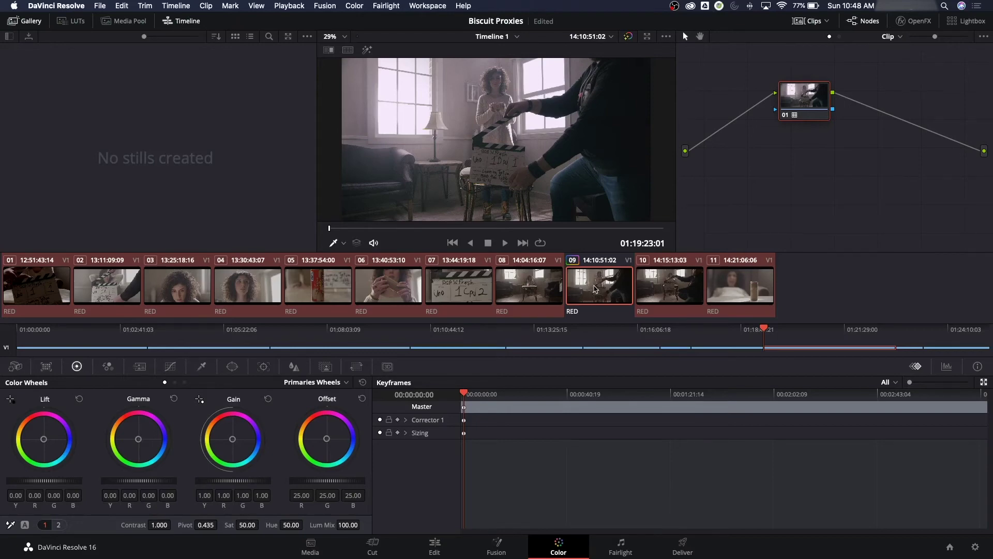
{"action": "left_click", "coordinate": [655, 284]}
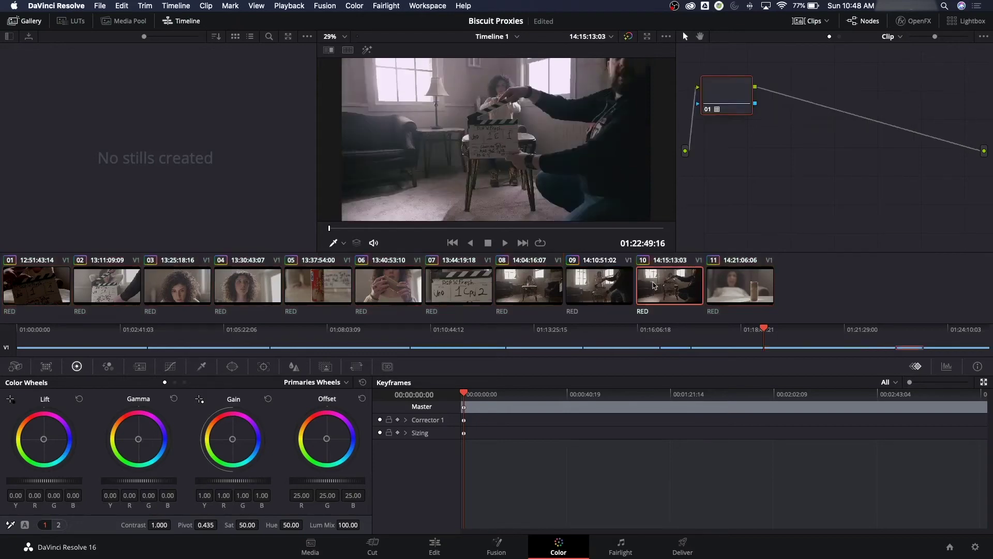
{"action": "left_click", "coordinate": [719, 281]}
{"action": "left_click", "coordinate": [557, 285]}
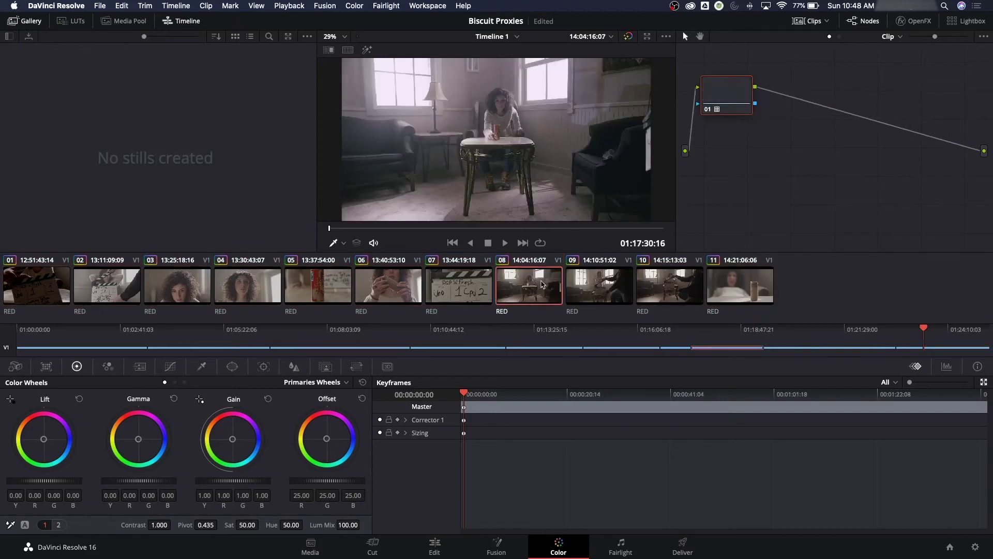
{"action": "left_click", "coordinate": [362, 286]}
{"action": "left_click", "coordinate": [327, 289]}
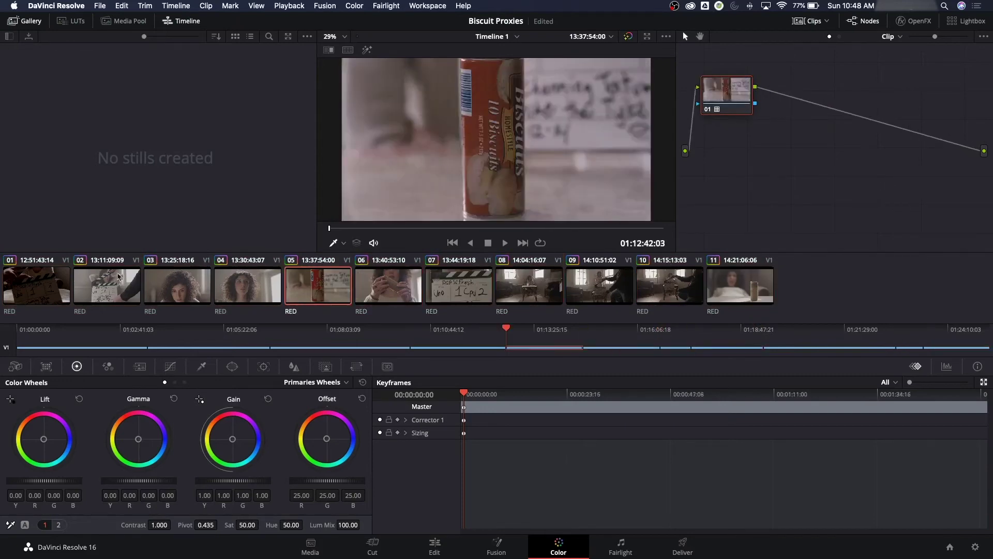
{"action": "left_click", "coordinate": [66, 284]}
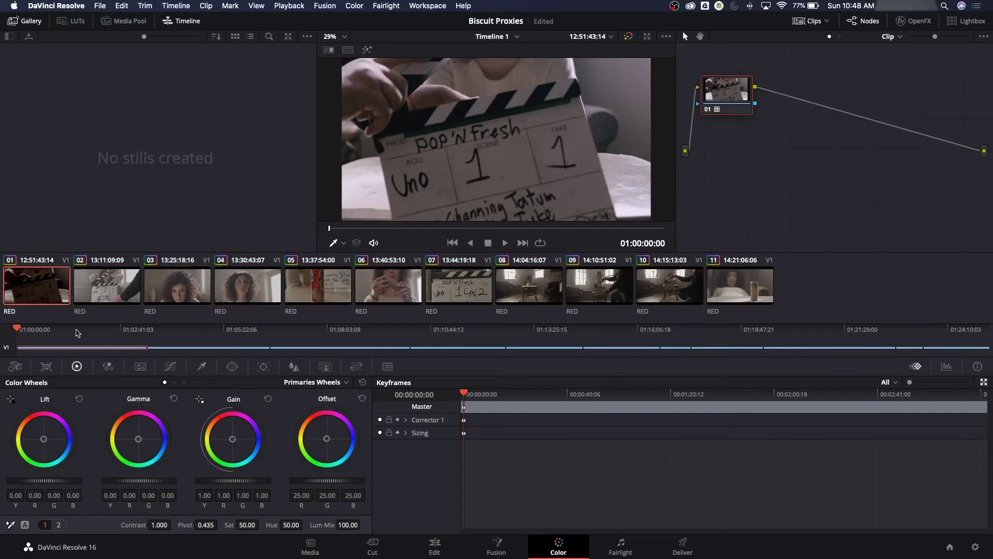
- Lower the gamma of clip 01 to -0.02, judging it on a frame of the woman past the slate
{"action": "left_click_drag", "start_coordinate": [54, 336], "coordinate": [101, 336]}
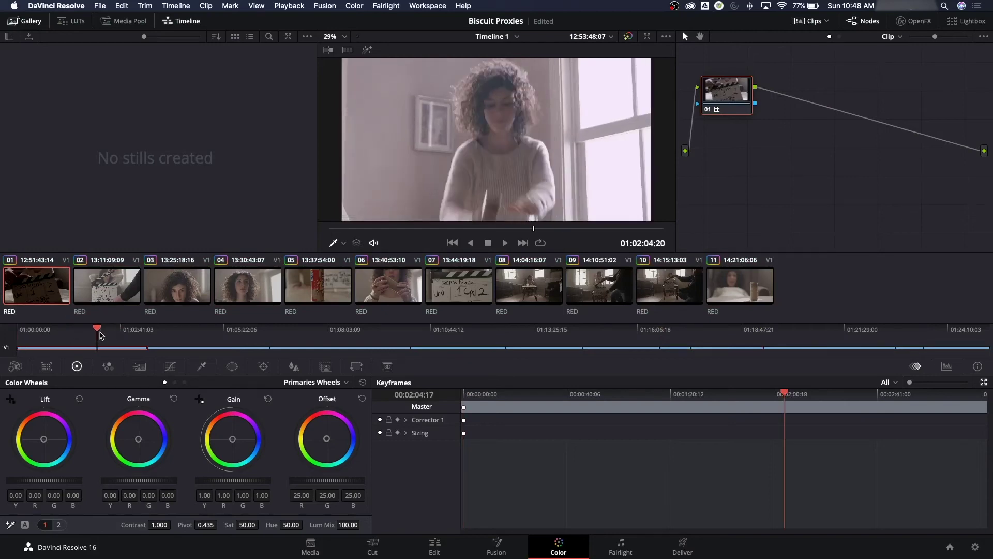
{"action": "left_click_drag", "start_coordinate": [727, 92], "coordinate": [755, 91]}
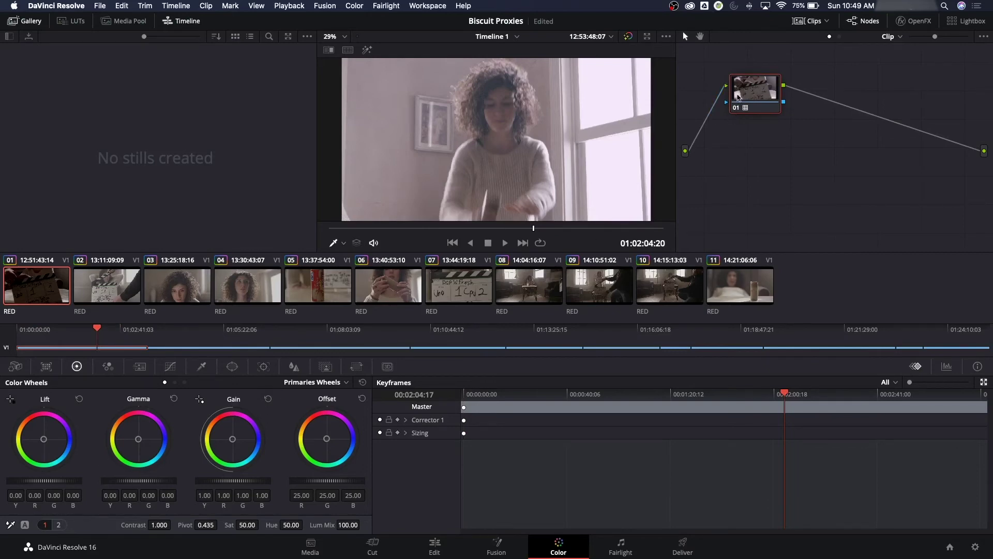
{"action": "left_click_drag", "start_coordinate": [158, 484], "coordinate": [139, 469]}
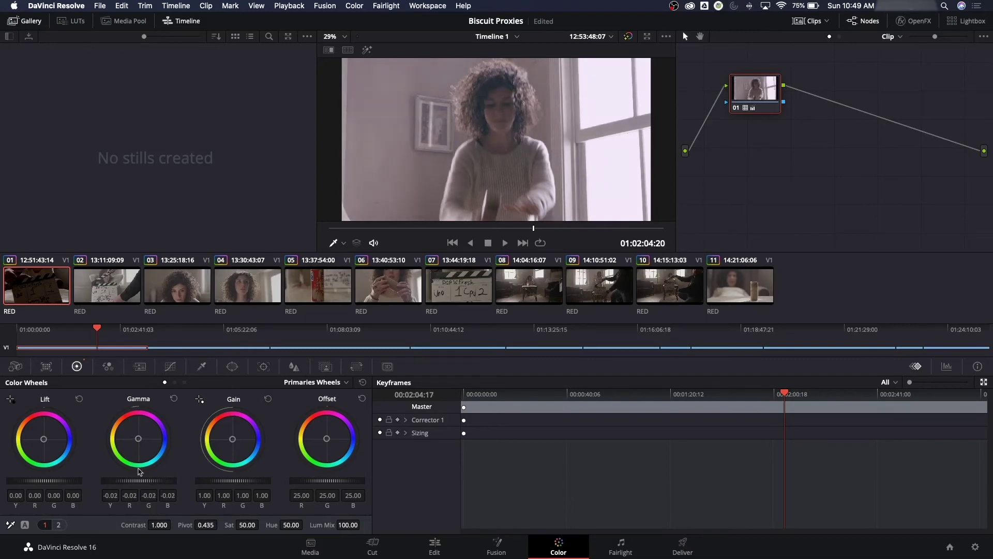
- Set the gamma of clip 02 to -0.14, judging it on a frame past the slate
{"action": "left_click", "coordinate": [111, 283]}
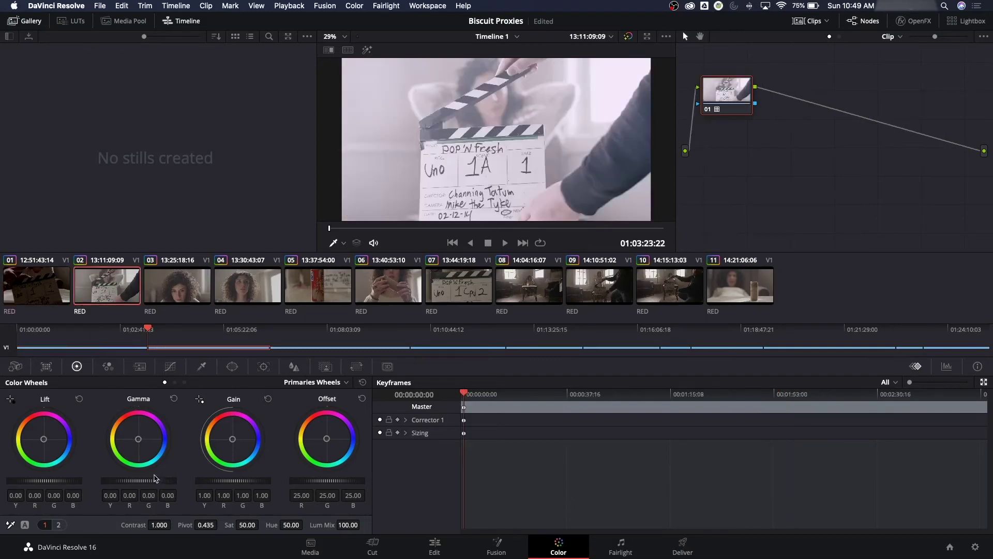
{"action": "left_click_drag", "start_coordinate": [160, 346], "coordinate": [215, 346]}
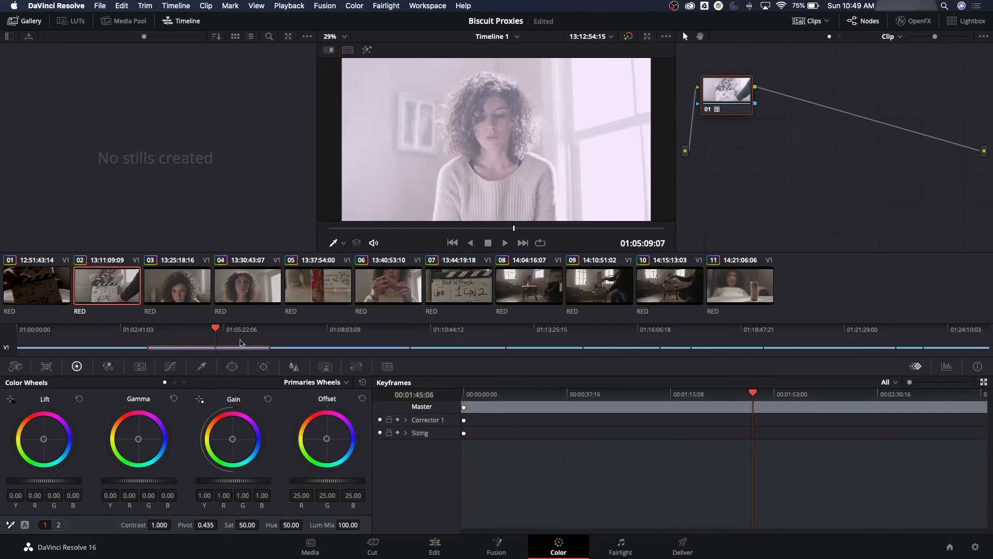
{"action": "mouse_move", "coordinate": [141, 481]}
{"action": "left_mouse_down"}
{"action": "mouse_move", "coordinate": [116, 481]}
{"action": "mouse_move", "coordinate": [145, 481]}
{"action": "left_mouse_up"}
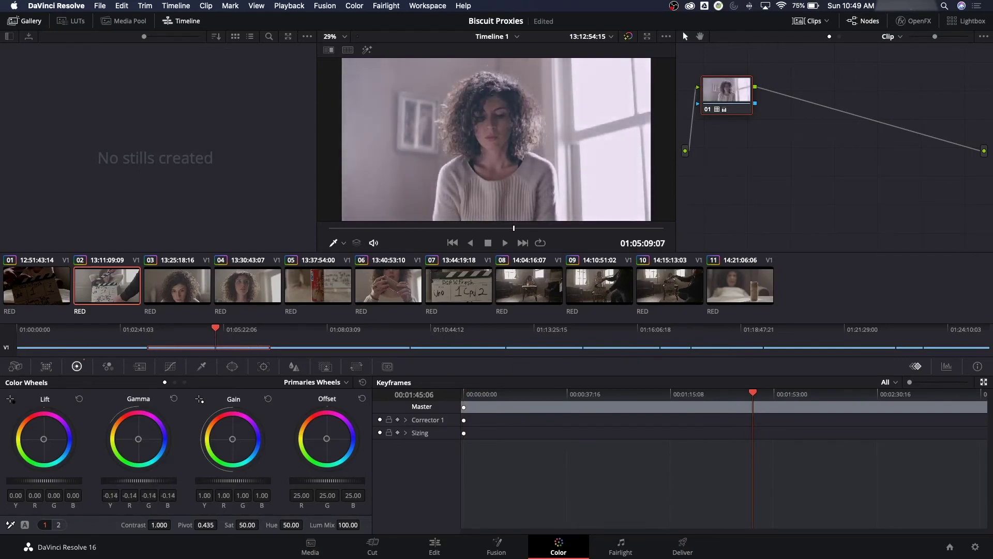
- Lower the gamma of clip 03 to -0.08 and of clip 04 to -0.09
{"action": "left_click", "coordinate": [160, 295]}
{"action": "left_click_drag", "start_coordinate": [144, 481], "coordinate": [135, 482]}
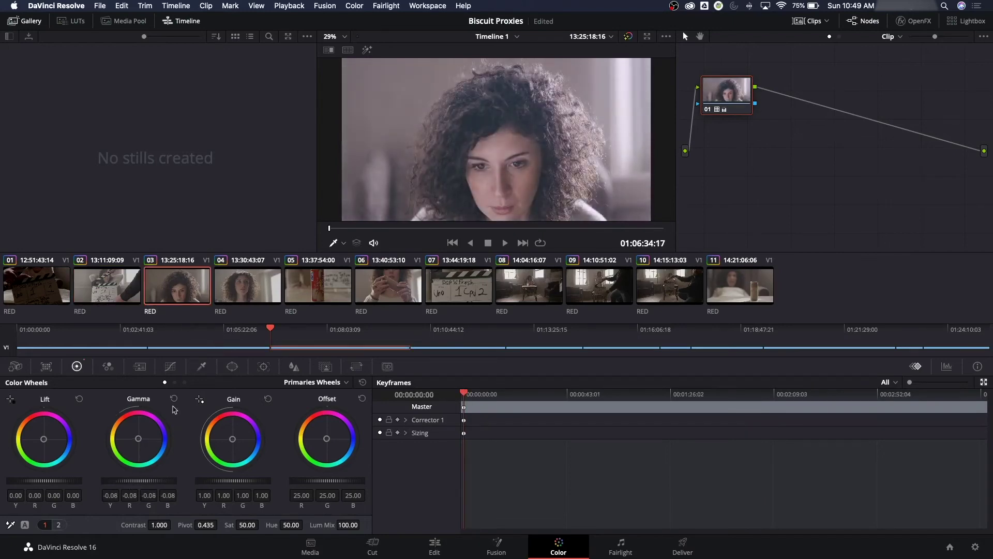
{"action": "left_click", "coordinate": [260, 303]}
{"action": "left_click_drag", "start_coordinate": [159, 485], "coordinate": [149, 486]}
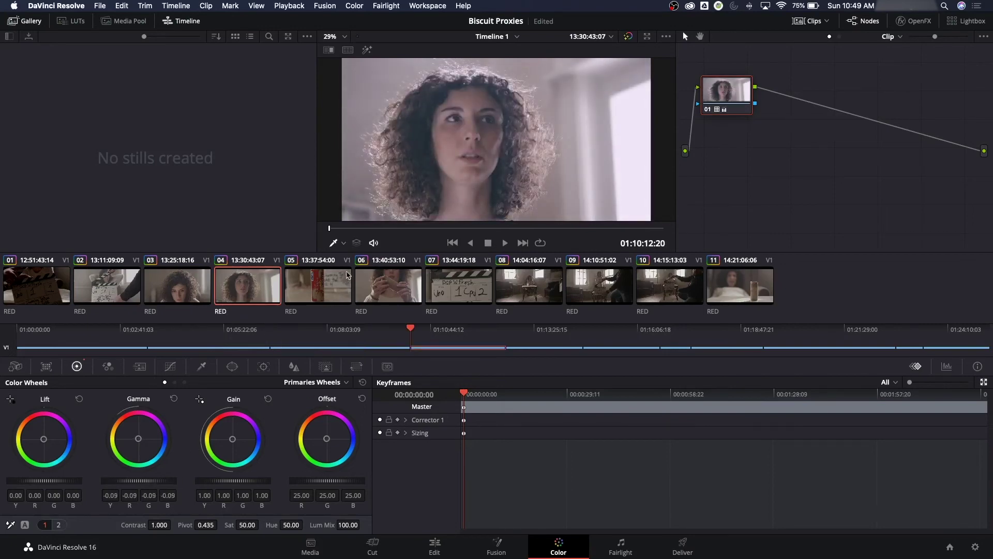
- Check the look of the remaining clips from 05 onward and lower the gamma of clip 11 to -0.05
{"action": "left_click", "coordinate": [319, 293]}
{"action": "left_click", "coordinate": [394, 282]}
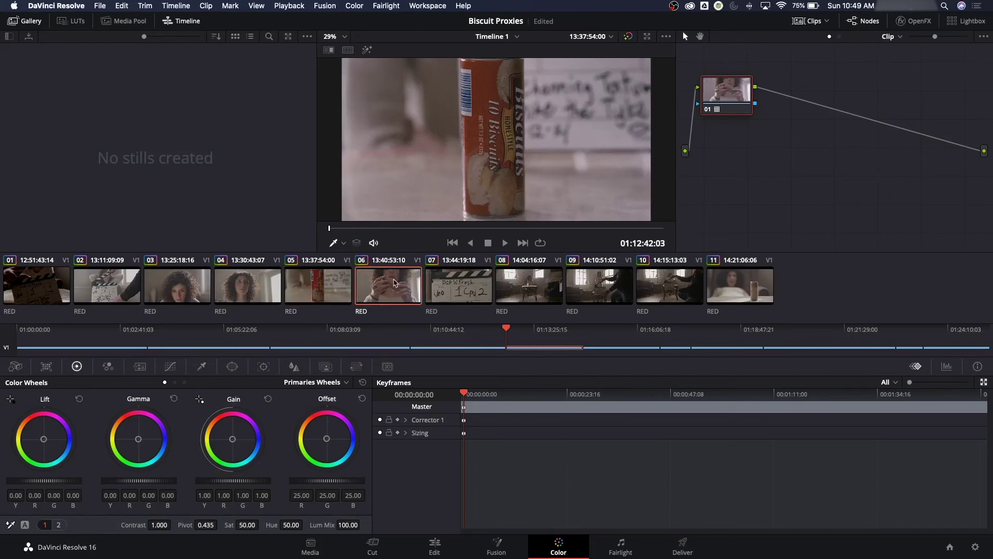
{"action": "left_click_drag", "start_coordinate": [583, 331], "coordinate": [621, 331]}
{"action": "left_click", "coordinate": [528, 274]}
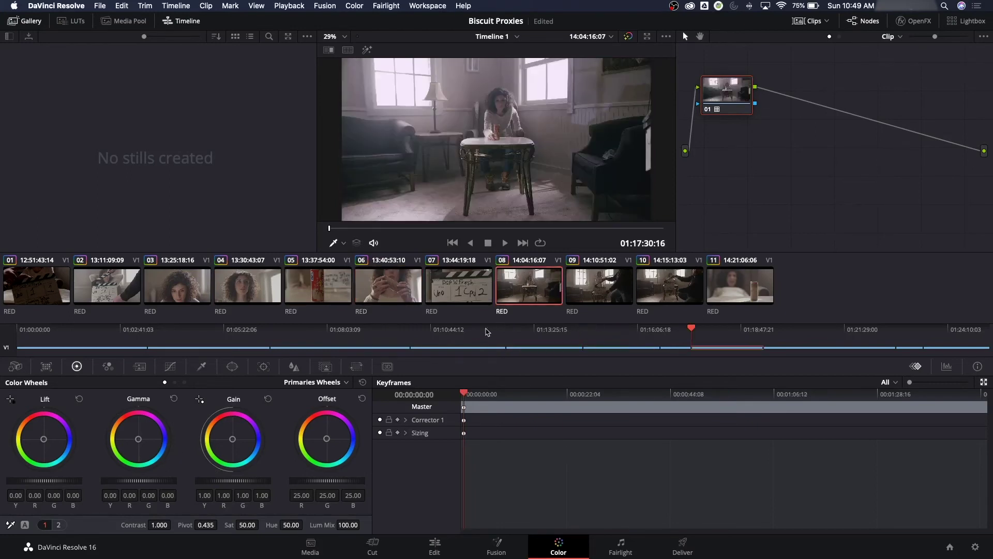
{"action": "left_click", "coordinate": [602, 293]}
{"action": "left_click", "coordinate": [656, 291]}
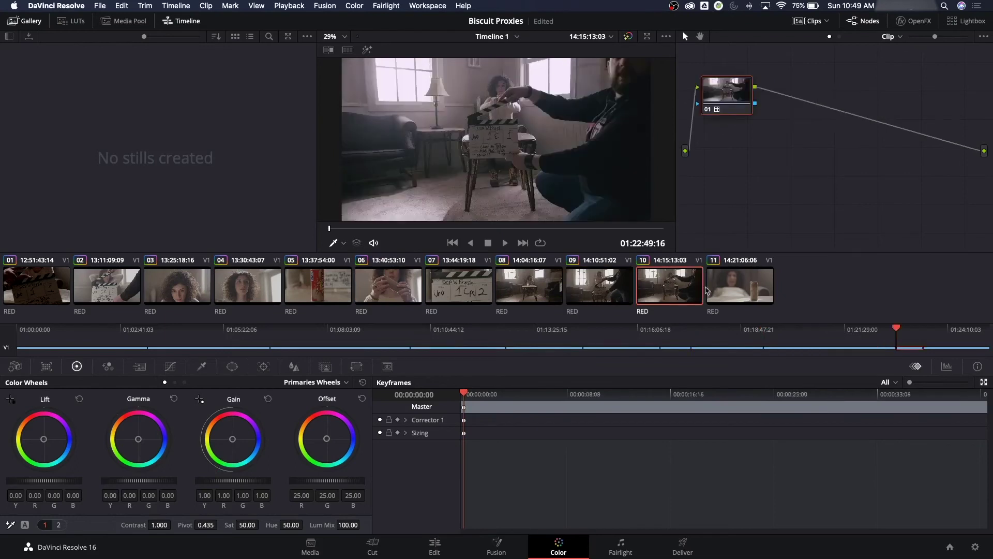
{"action": "left_click", "coordinate": [740, 286]}
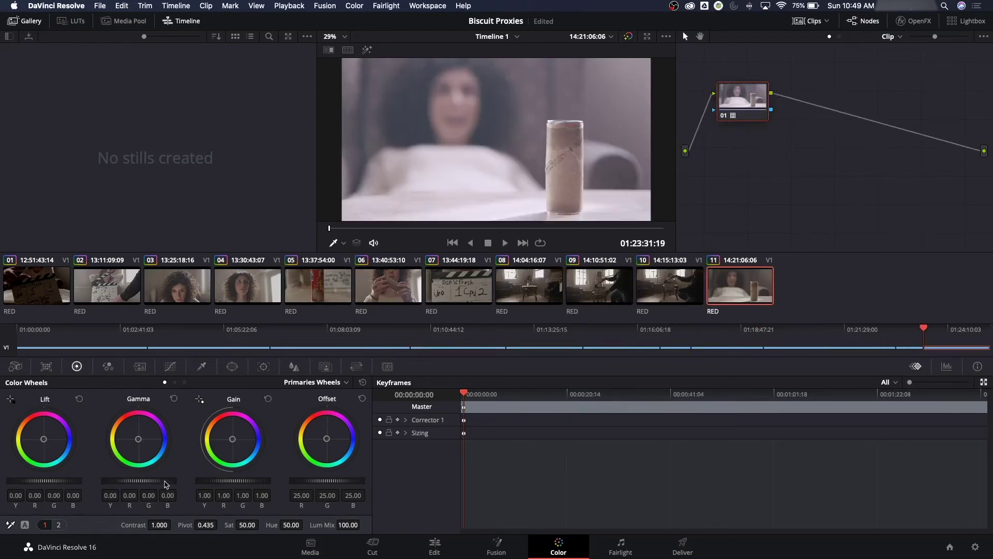
{"action": "left_click_drag", "start_coordinate": [166, 481], "coordinate": [136, 481]}
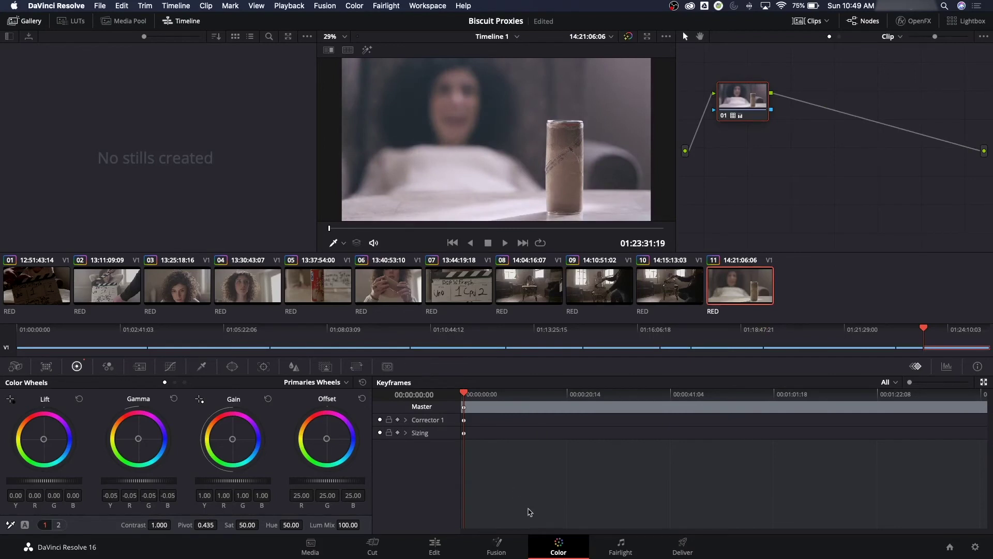
- Preview the graded timeline on the Deliver page, and raise the gamma of clip 04 to -0.01 in the color grade
{"action": "left_click", "coordinate": [681, 552]}
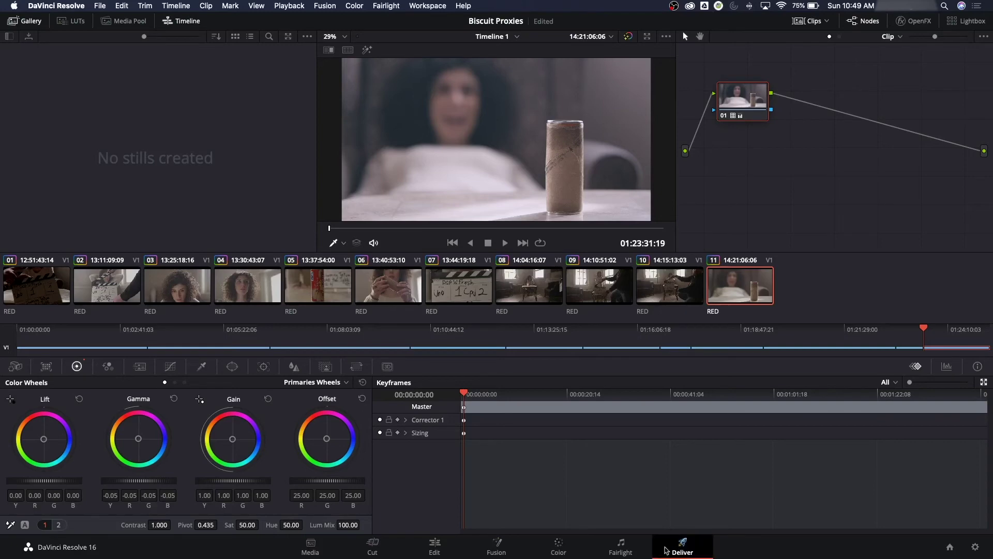
{"action": "left_click_drag", "start_coordinate": [177, 386], "coordinate": [487, 416]}
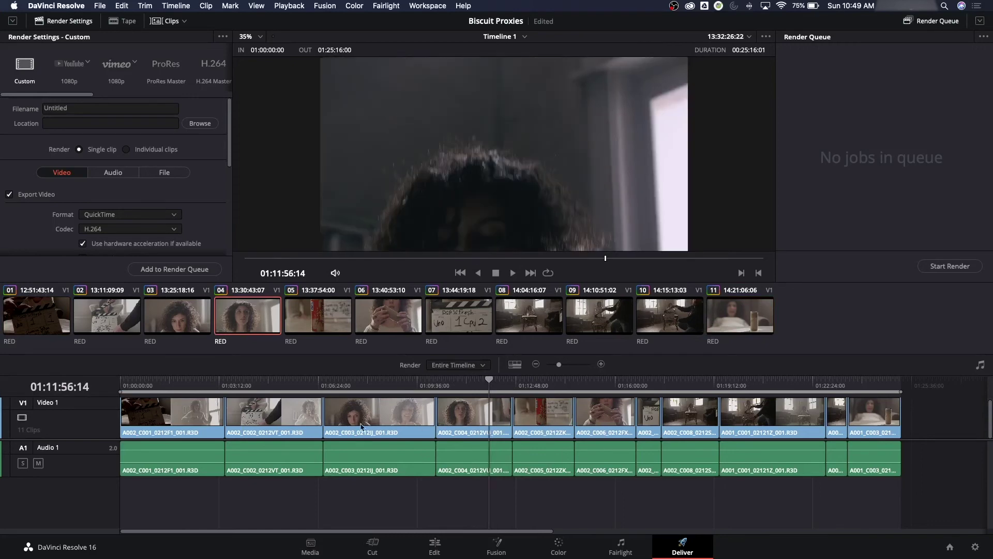
{"action": "left_click", "coordinate": [445, 552]}
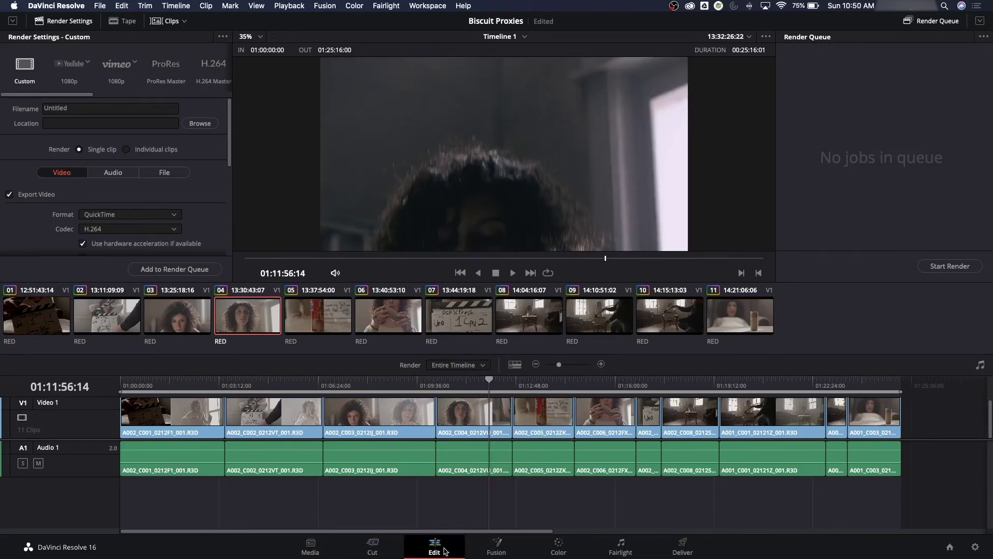
{"action": "left_click", "coordinate": [558, 546]}
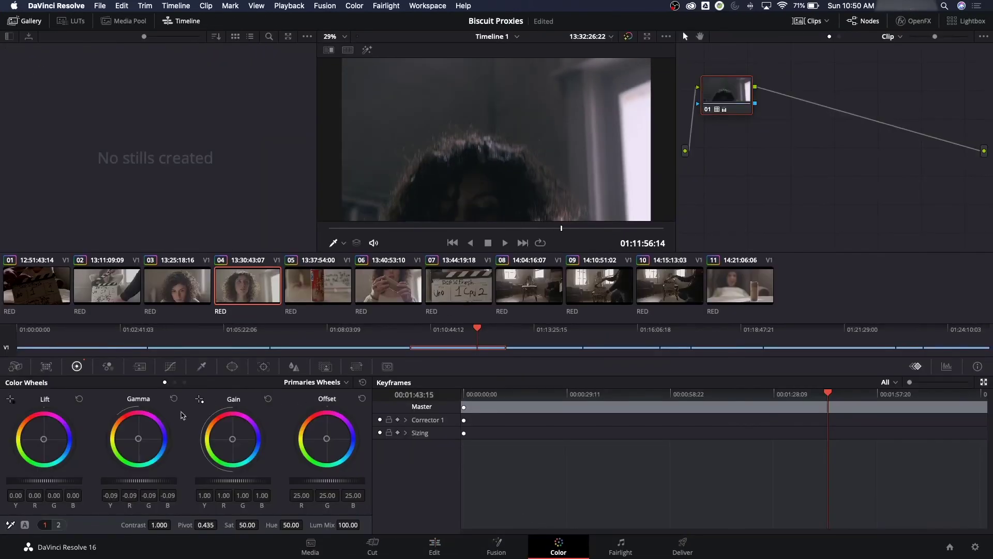
{"action": "left_click_drag", "start_coordinate": [132, 482], "coordinate": [186, 469]}
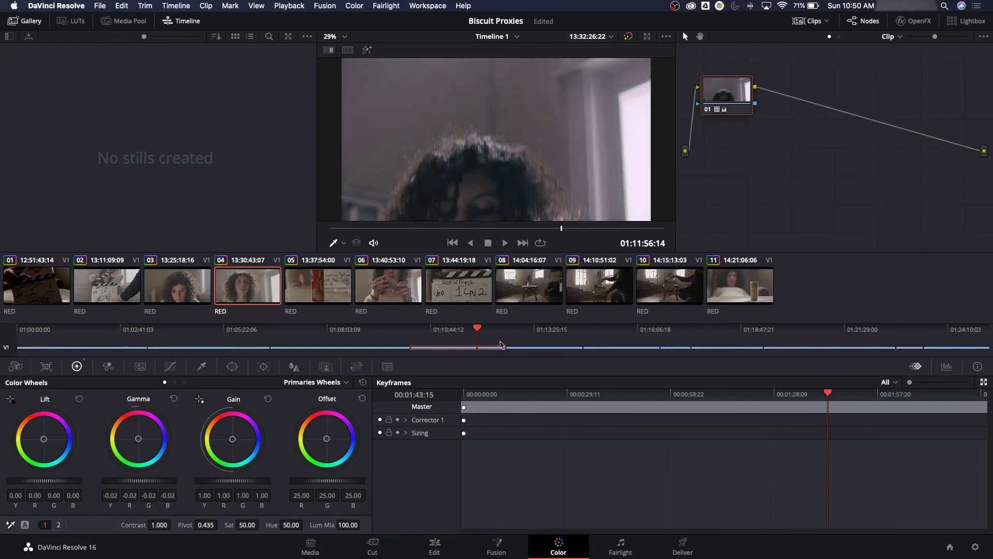
{"action": "left_click_drag", "start_coordinate": [488, 328], "coordinate": [467, 329]}
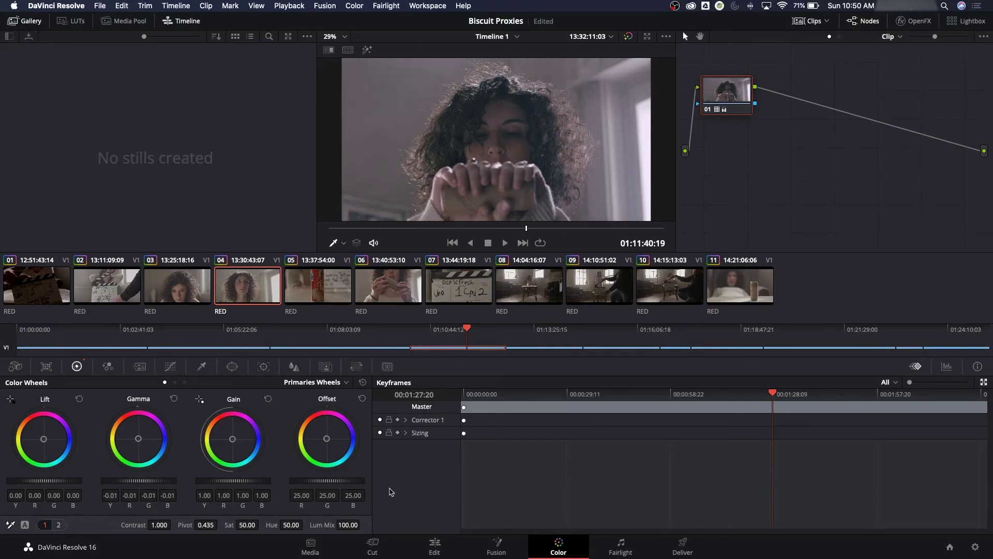
- Review the timeline on the Deliver page and set the render to output individual clips
{"action": "left_click", "coordinate": [676, 539]}
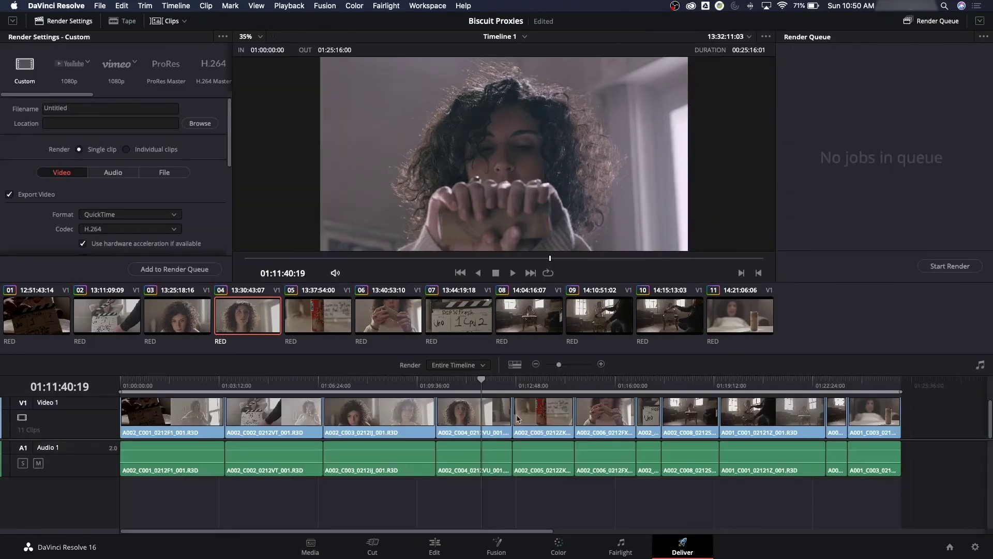
{"action": "left_click_drag", "start_coordinate": [518, 385], "coordinate": [251, 398]}
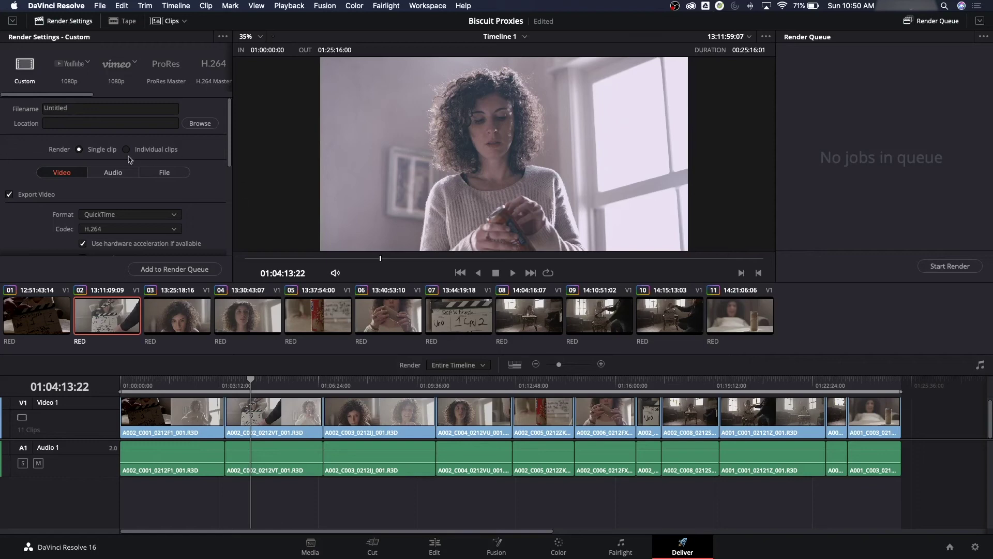
{"action": "left_click", "coordinate": [65, 126]}
{"action": "left_click", "coordinate": [79, 108]}
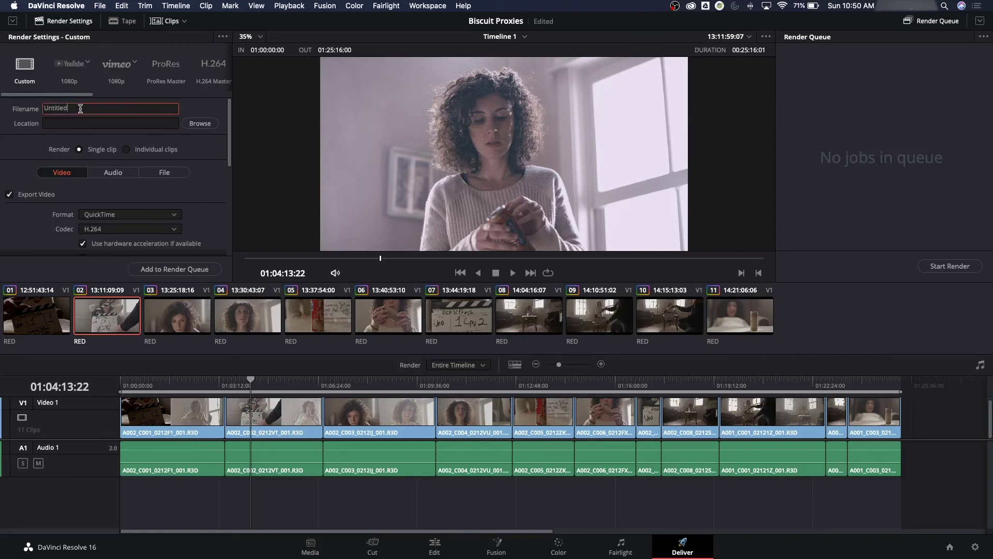
{"action": "double_click", "coordinate": [80, 109]}
{"action": "left_click", "coordinate": [127, 150]}
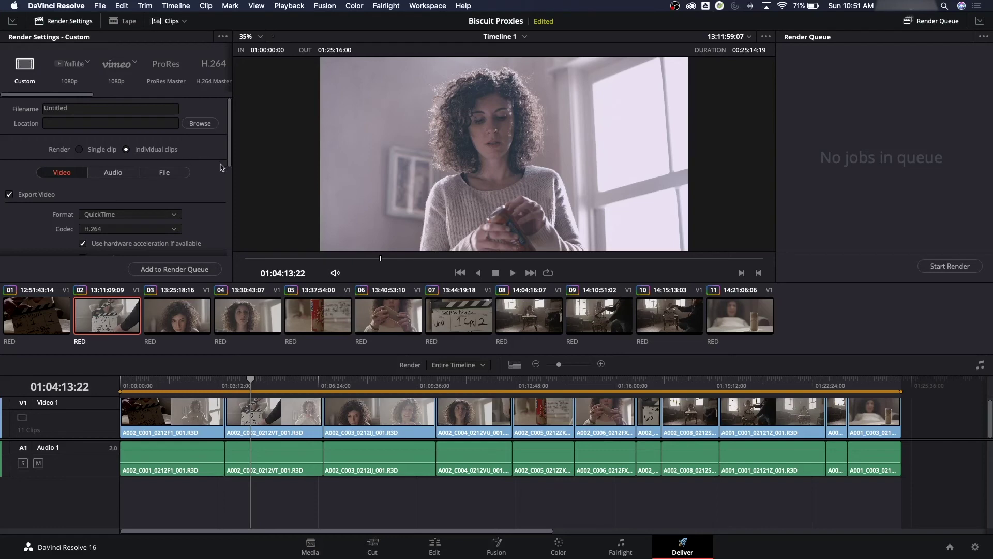
- Make the rendered files use their source names as filenames
{"action": "left_click", "coordinate": [160, 175]}
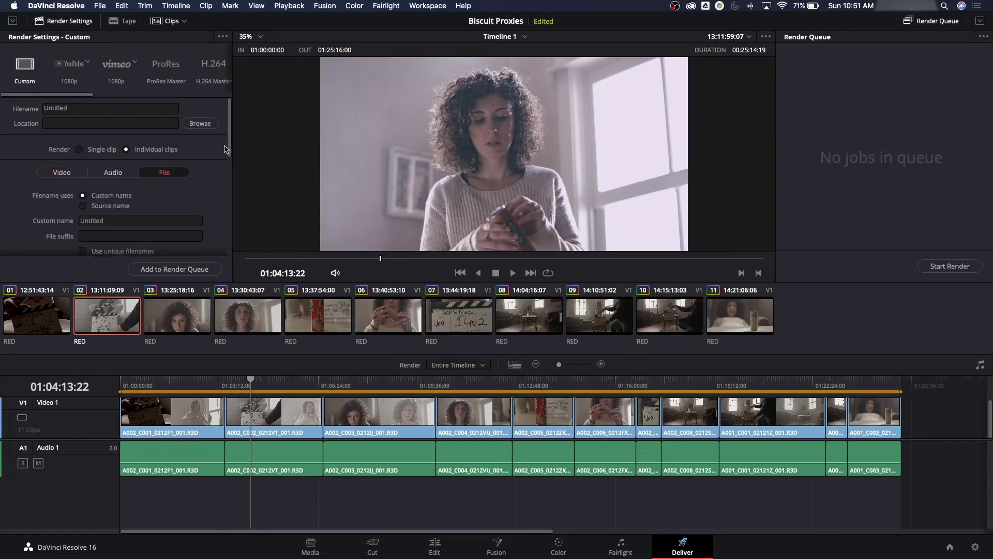
{"action": "scroll", "coordinate": [227, 148], "scroll_direction": "down", "scroll_amount": 2}
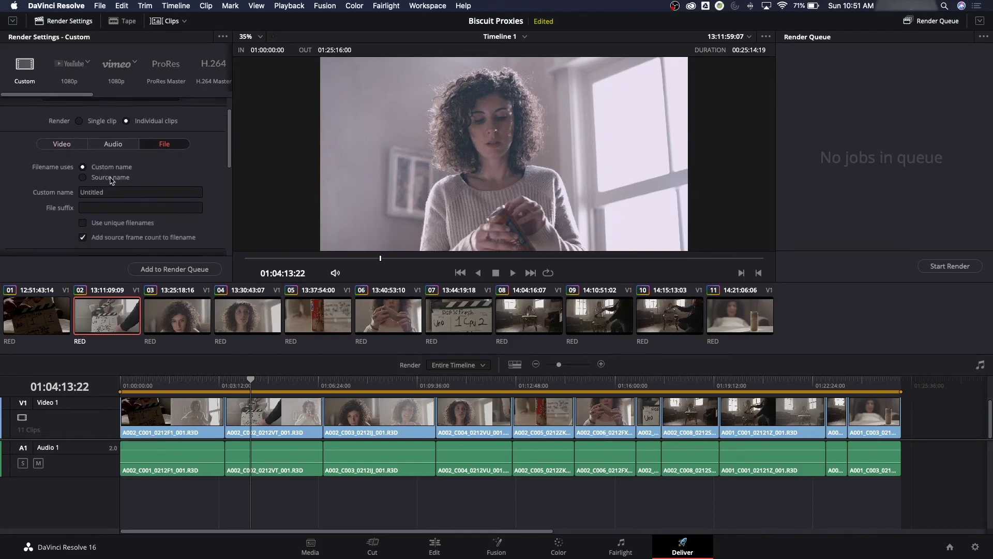
{"action": "left_click", "coordinate": [82, 177]}
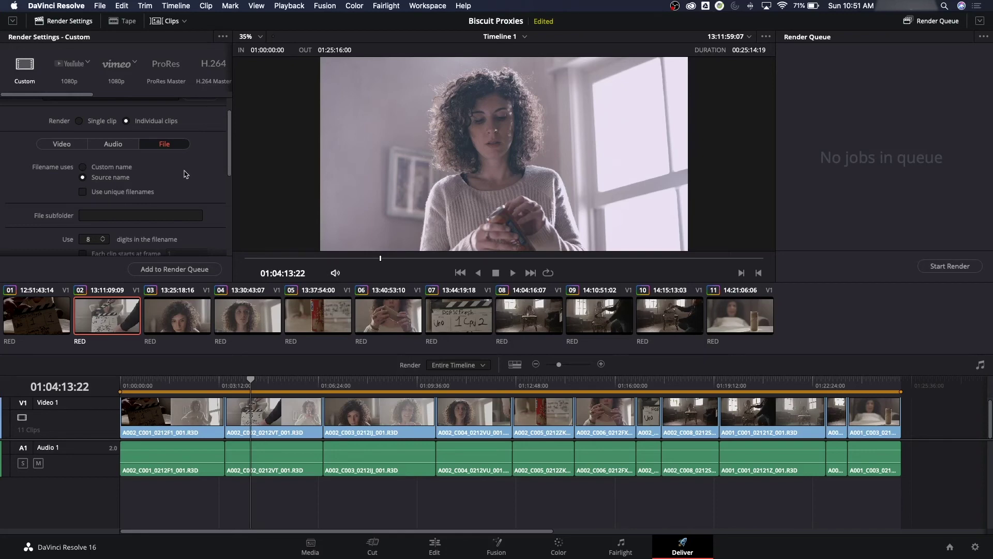
- Examine the render's audio export settings and the audio clips on the timeline
{"action": "left_click", "coordinate": [113, 144]}
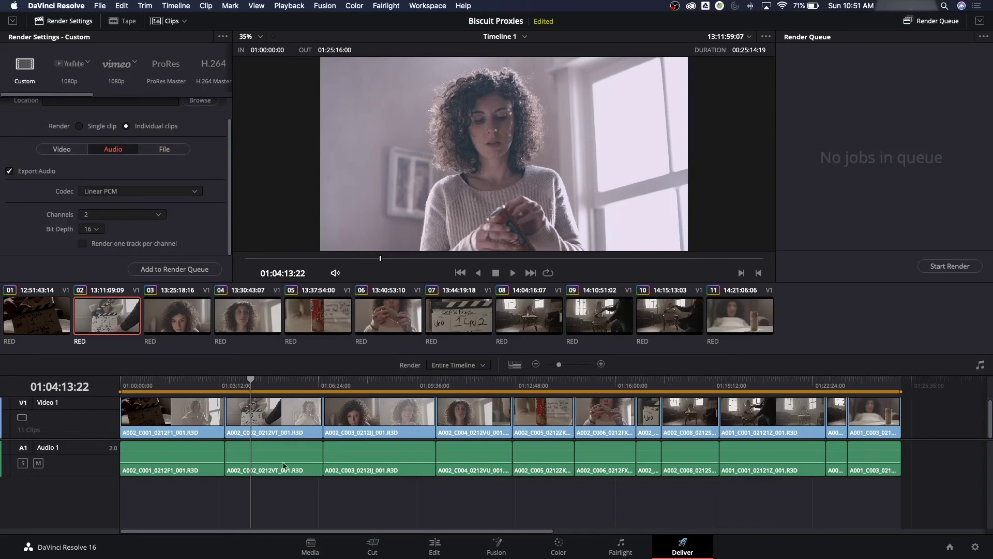
{"action": "left_click_drag", "start_coordinate": [468, 490], "coordinate": [544, 441]}
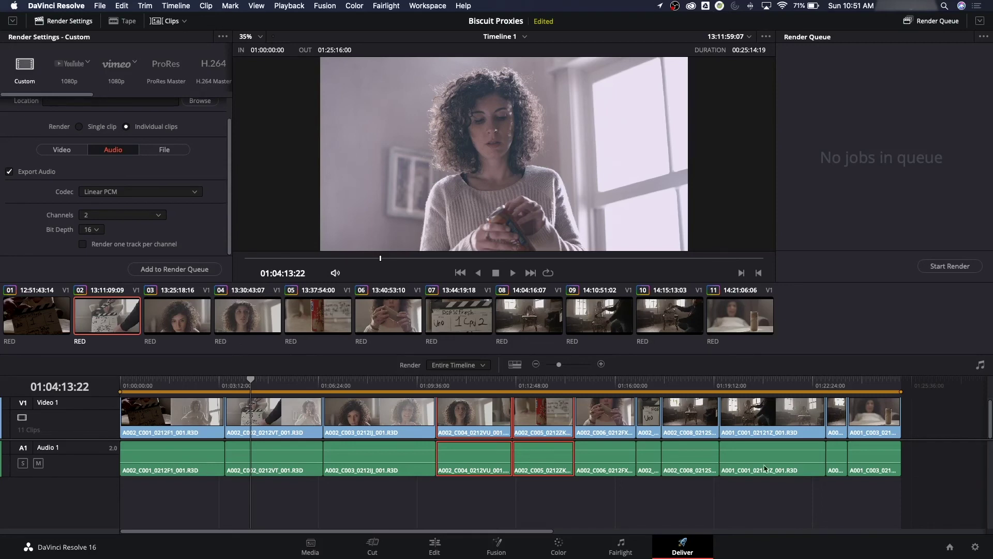
{"action": "scroll", "coordinate": [230, 206], "scroll_direction": "up", "scroll_amount": 2}
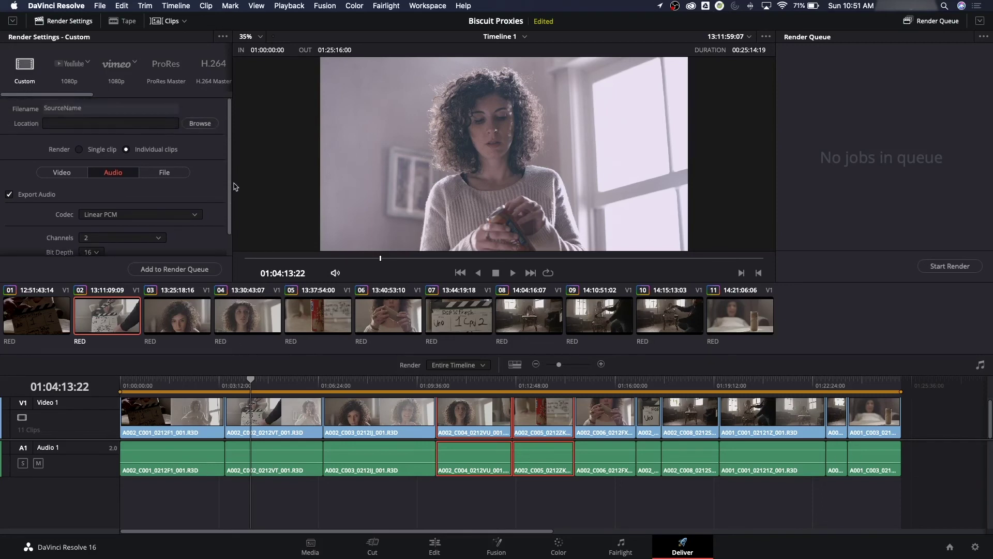
{"action": "scroll", "coordinate": [231, 197], "scroll_direction": "down", "scroll_amount": 1}
{"action": "scroll", "coordinate": [225, 204], "scroll_direction": "up", "scroll_amount": 1}
{"action": "scroll", "coordinate": [231, 211], "scroll_direction": "down", "scroll_amount": 2}
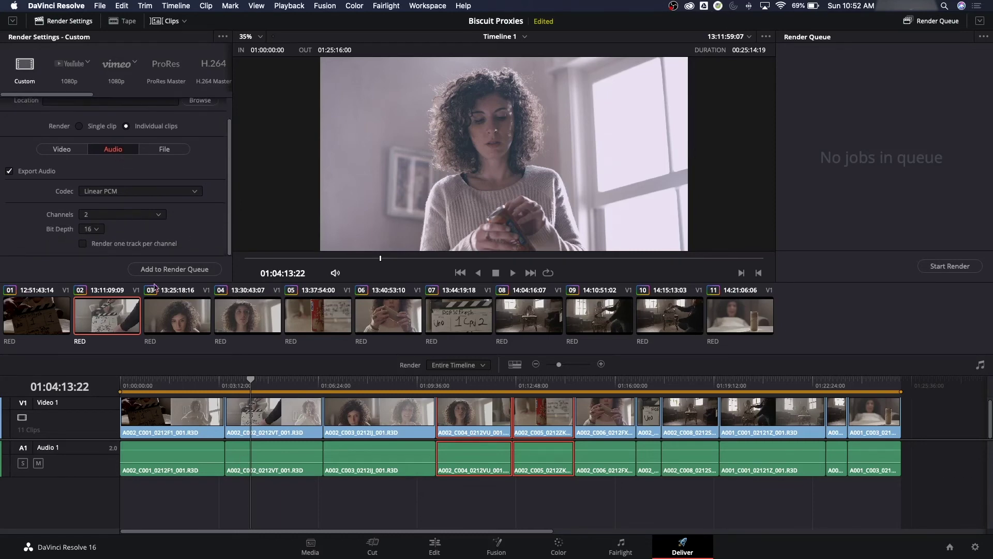
- Set the number of audio channels in the render's audio export settings to Same as source
{"action": "left_click", "coordinate": [127, 215]}
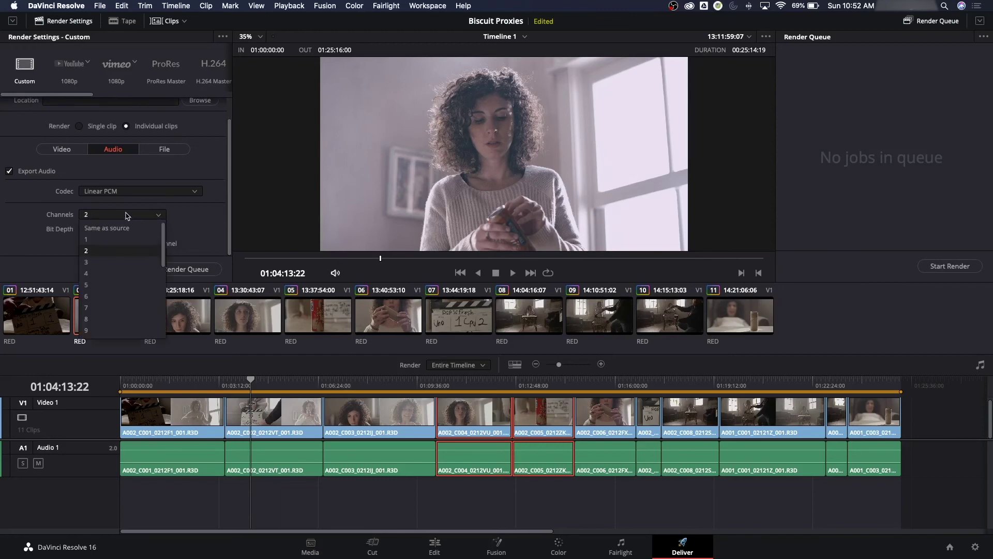
{"action": "left_click", "coordinate": [118, 229]}
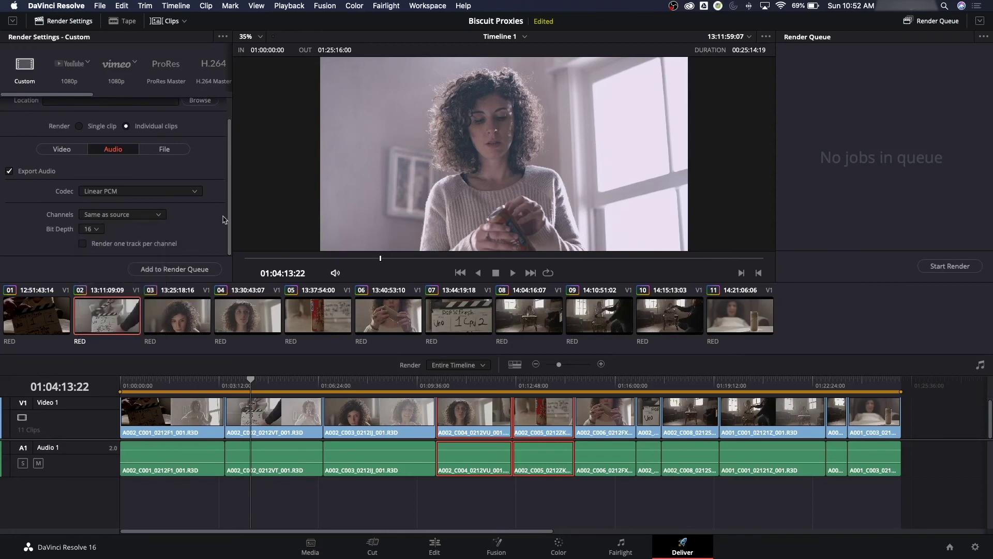
- Keep QuickTime as the render's video format and switch its codec to Apple ProRes
{"action": "scroll", "coordinate": [221, 210], "scroll_direction": "up", "scroll_amount": 3}
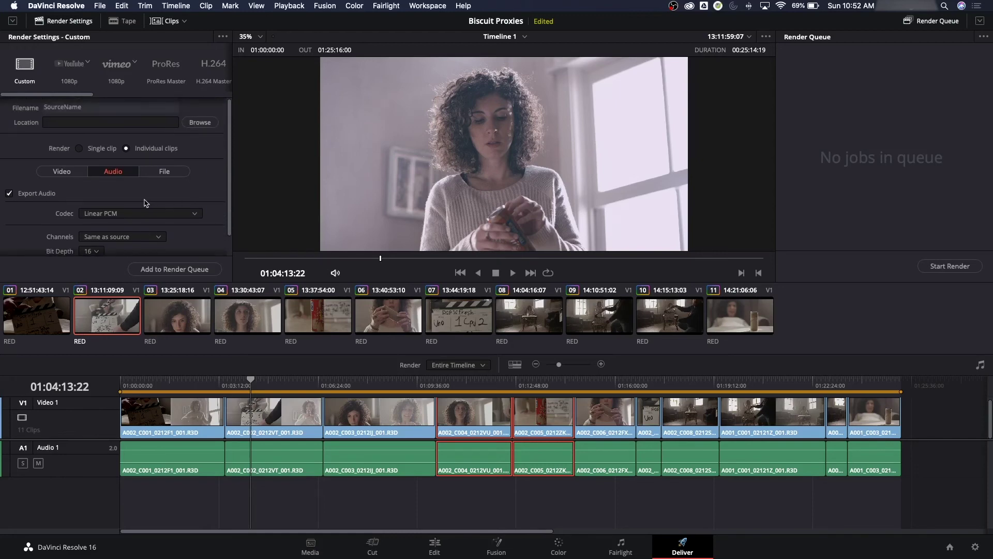
{"action": "left_click", "coordinate": [76, 176]}
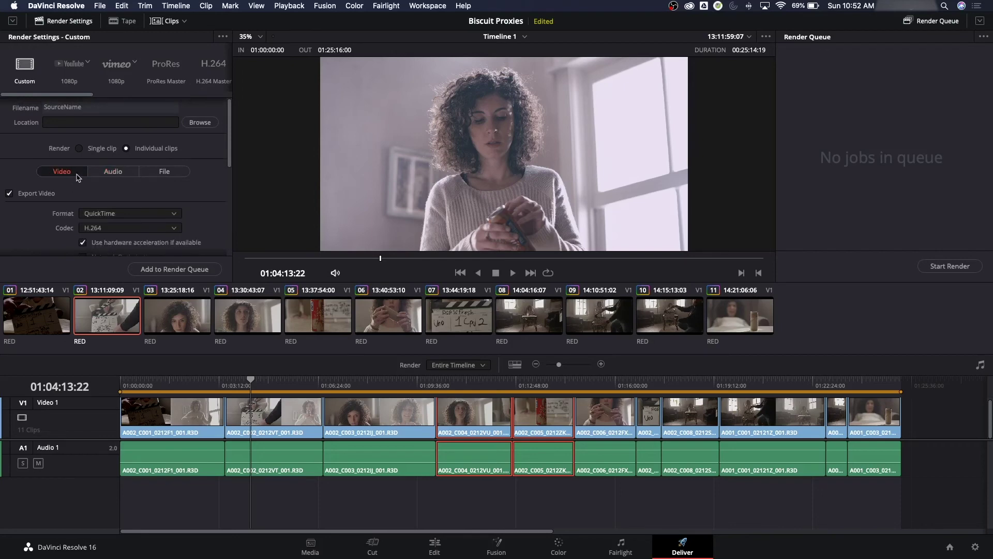
{"action": "scroll", "coordinate": [216, 202], "scroll_direction": "down", "scroll_amount": 3}
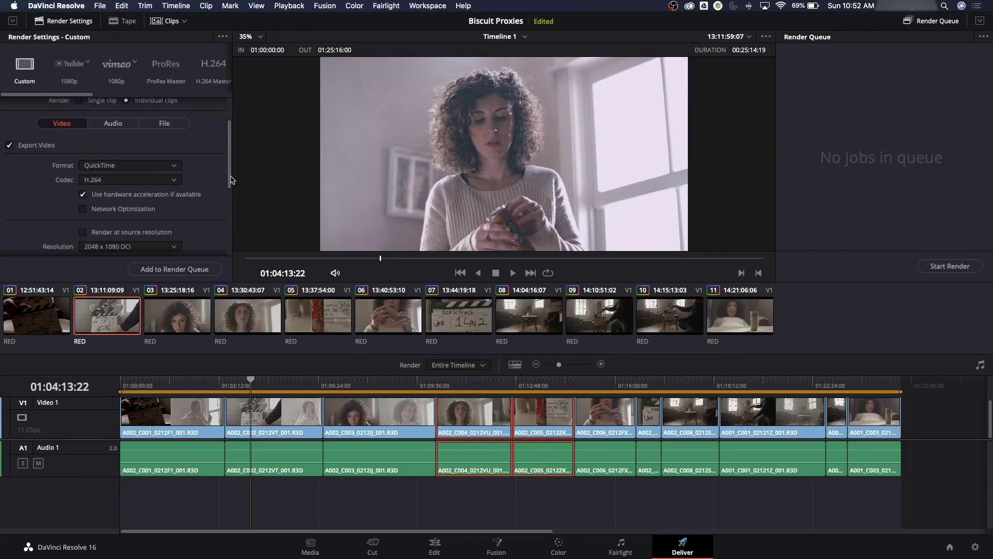
{"action": "left_click", "coordinate": [128, 184]}
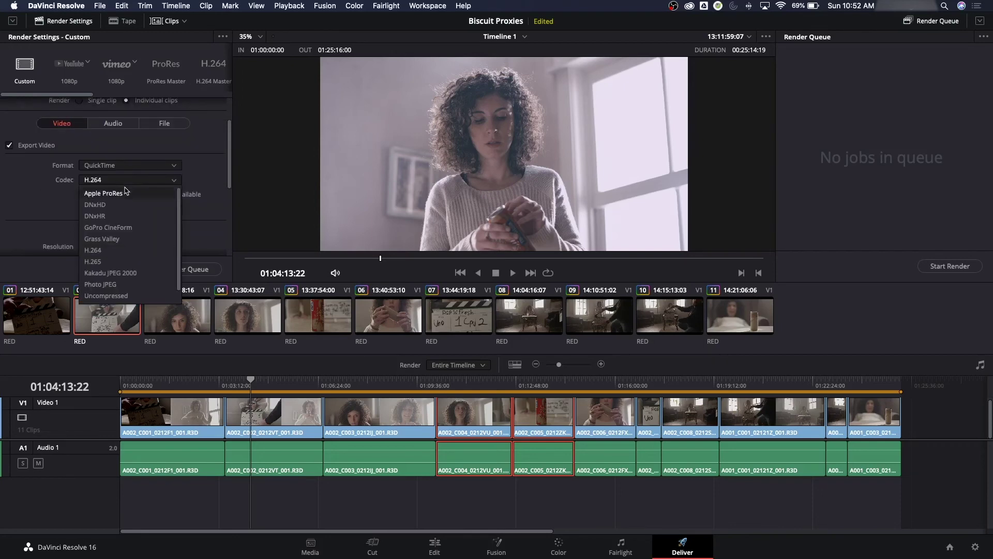
{"action": "left_click", "coordinate": [145, 168]}
{"action": "left_click", "coordinate": [134, 180]}
{"action": "left_click", "coordinate": [138, 194]}
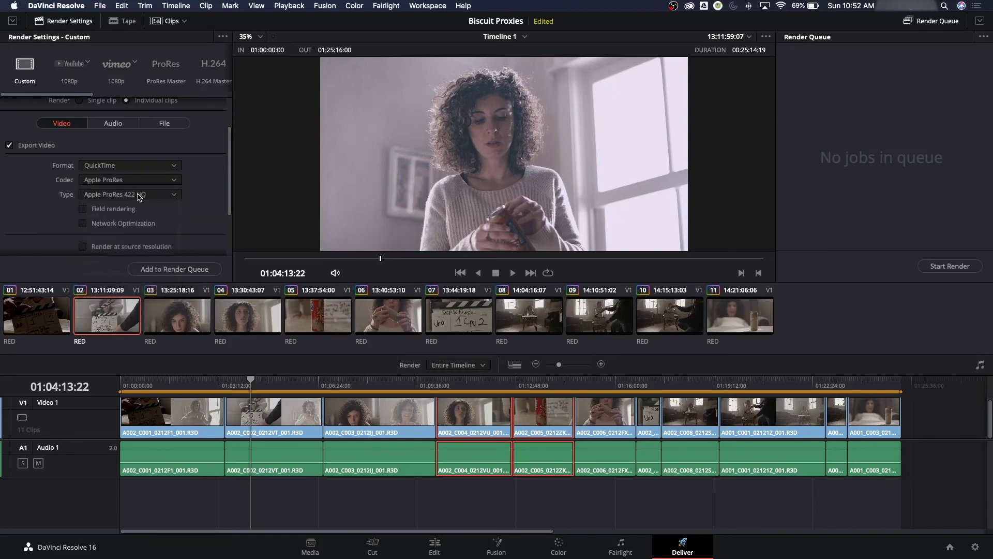
- Try DNxHD as the render's video codec, look through its types, and switch the codec to DNxHR
{"action": "left_click", "coordinate": [143, 182]}
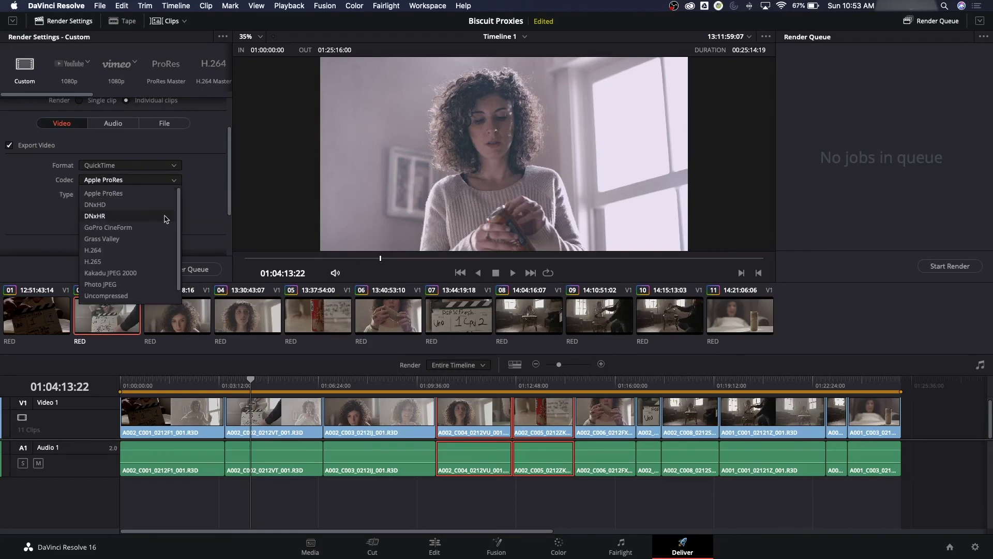
{"action": "left_click", "coordinate": [109, 207]}
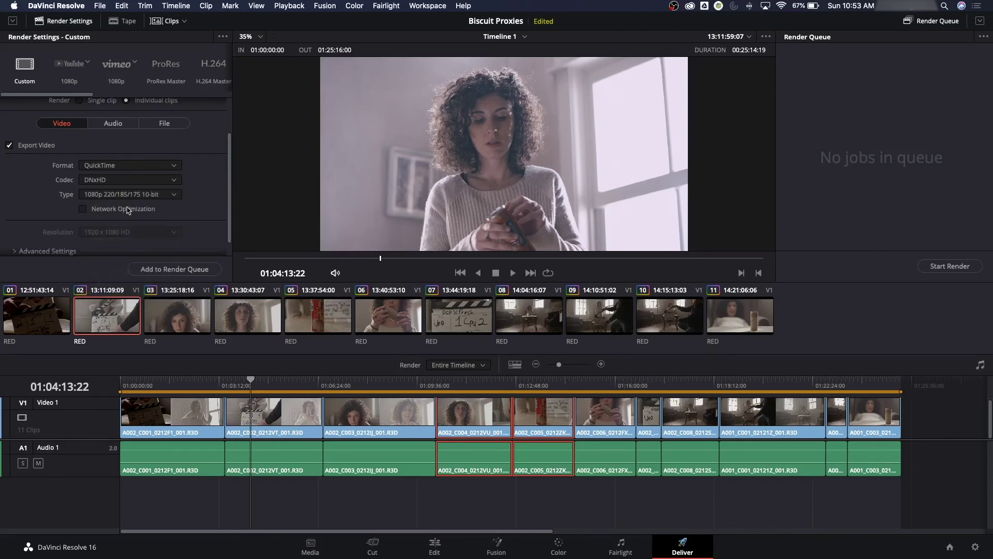
{"action": "left_click", "coordinate": [139, 195]}
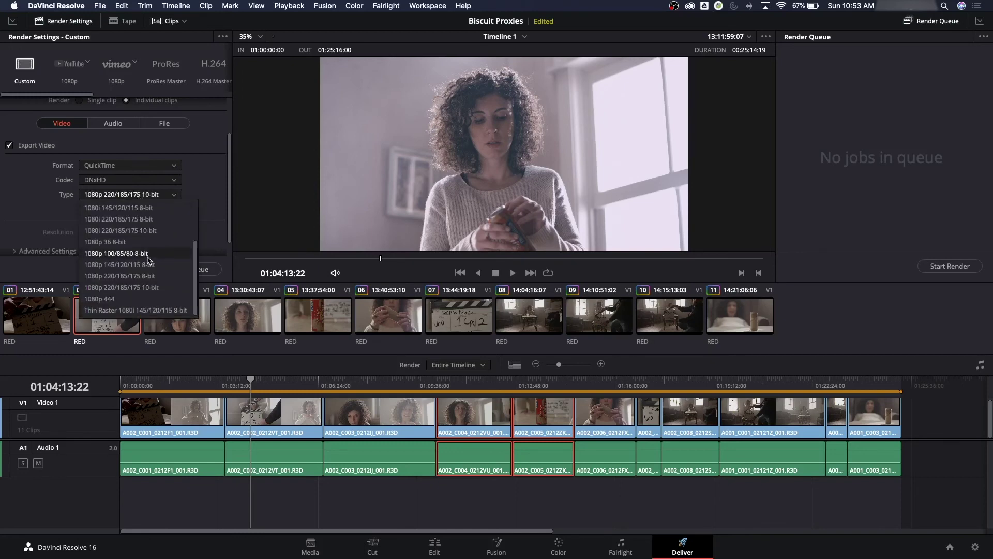
{"action": "left_click", "coordinate": [125, 180]}
{"action": "left_click", "coordinate": [116, 216]}
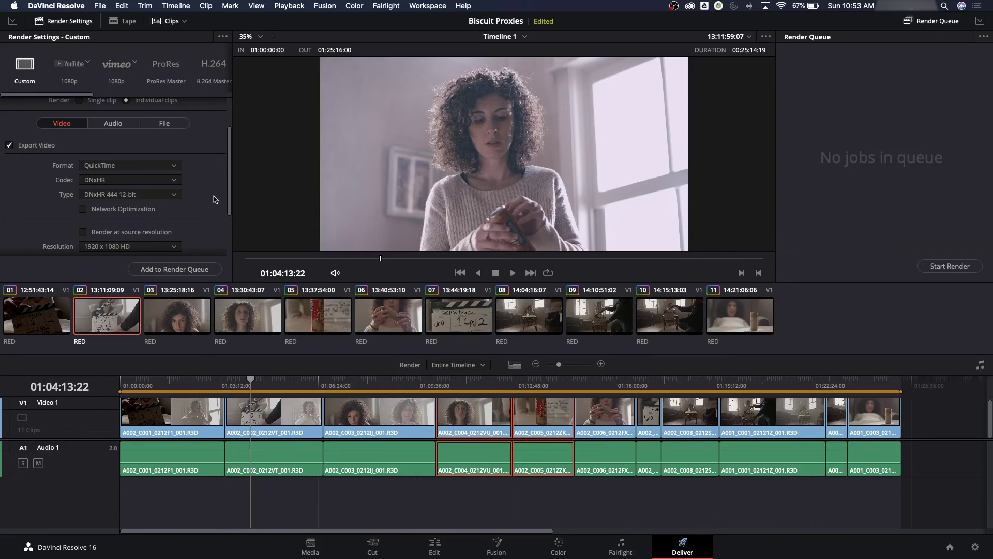
- Set the render's output resolution to 2048 x 1080 DCI
{"action": "scroll", "coordinate": [215, 194], "scroll_direction": "down", "scroll_amount": 2}
{"action": "left_click", "coordinate": [155, 217]}
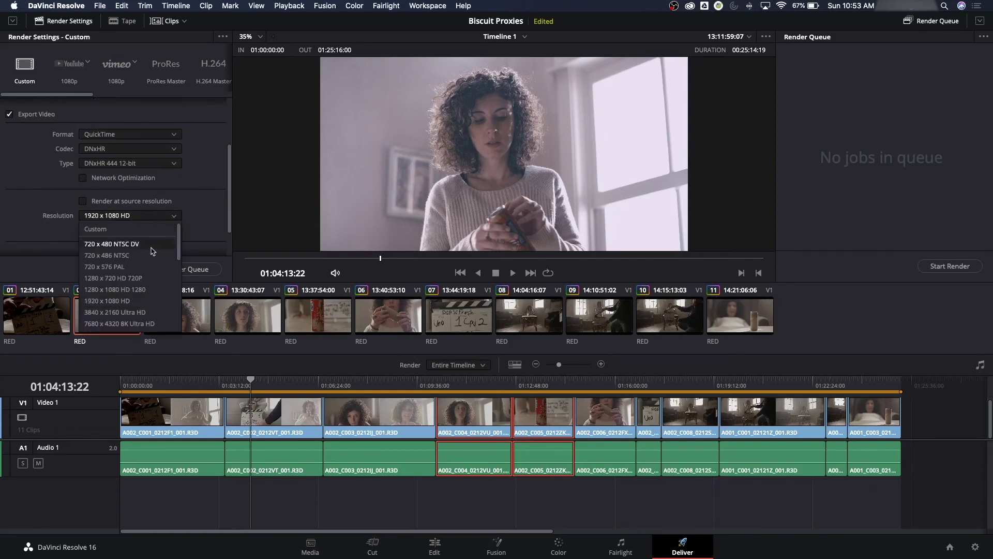
{"action": "left_click", "coordinate": [148, 215]}
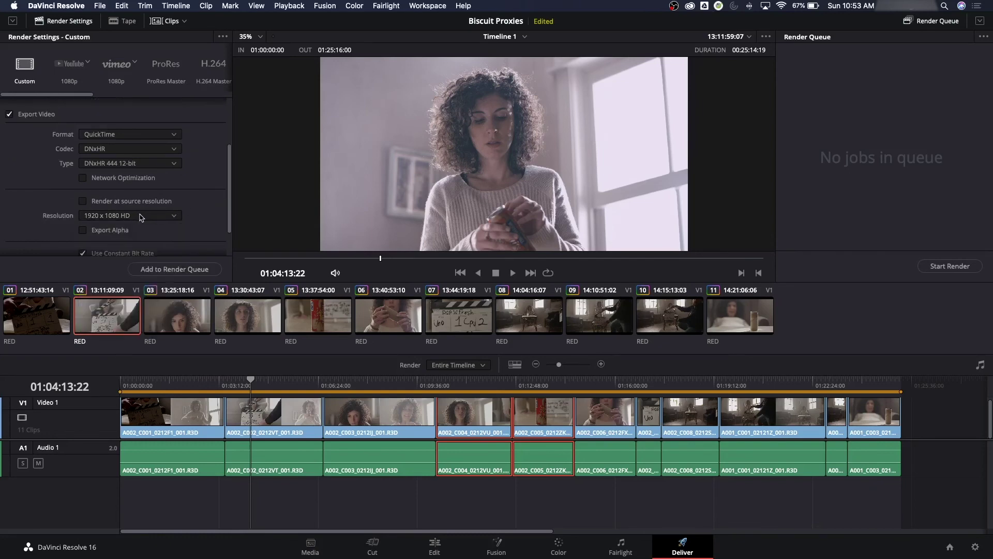
{"action": "left_click", "coordinate": [141, 216]}
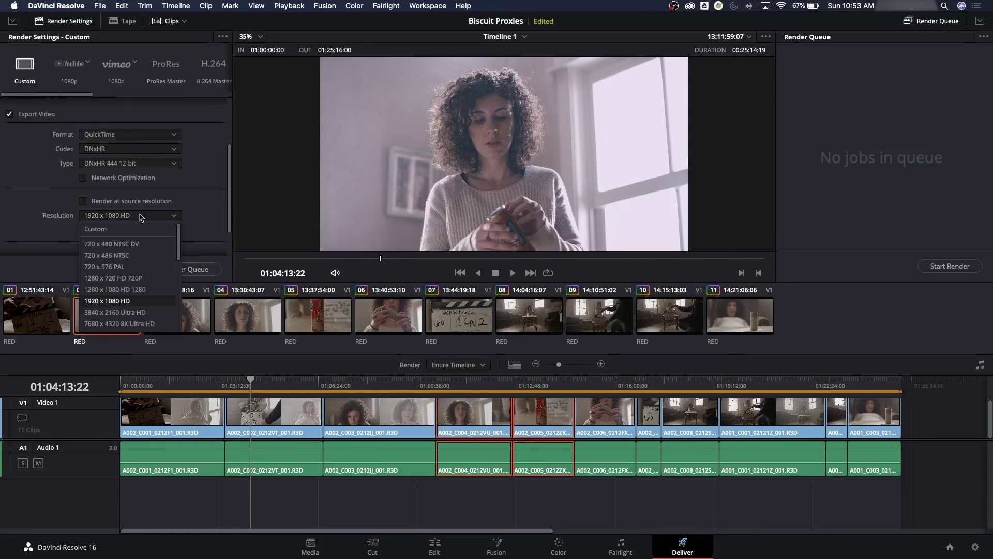
{"action": "left_click", "coordinate": [133, 230]}
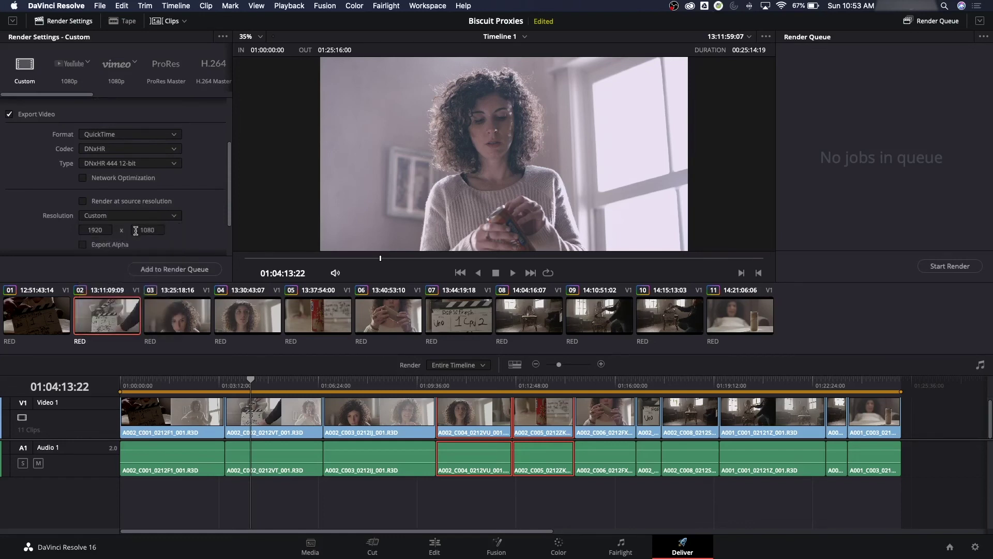
{"action": "double_click", "coordinate": [105, 232]}
{"action": "type", "text": "20"}
{"action": "key", "text": "Return"}
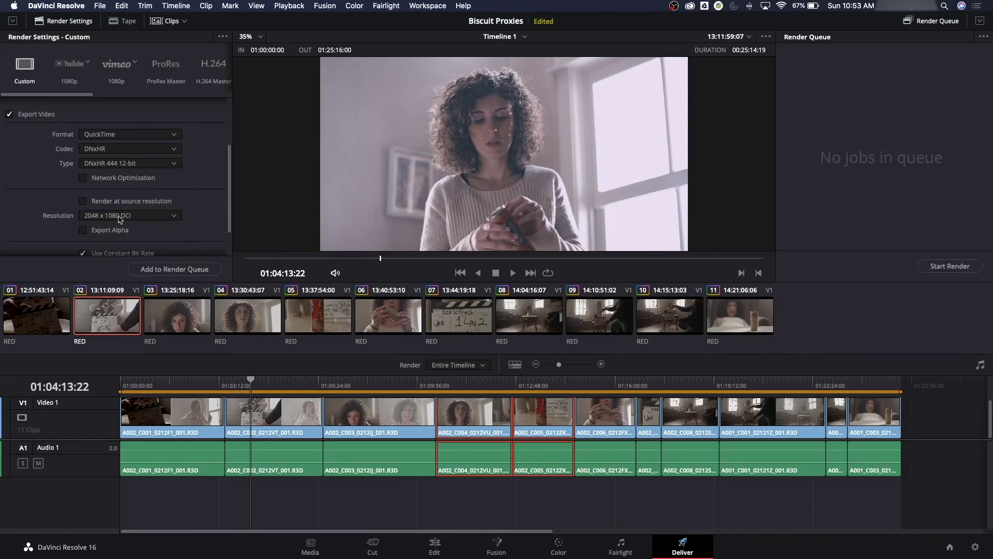
- Set the render's video codec to Apple ProRes with the type Apple ProRes 422 Proxy, and review the remaining video settings
{"action": "left_click", "coordinate": [113, 151]}
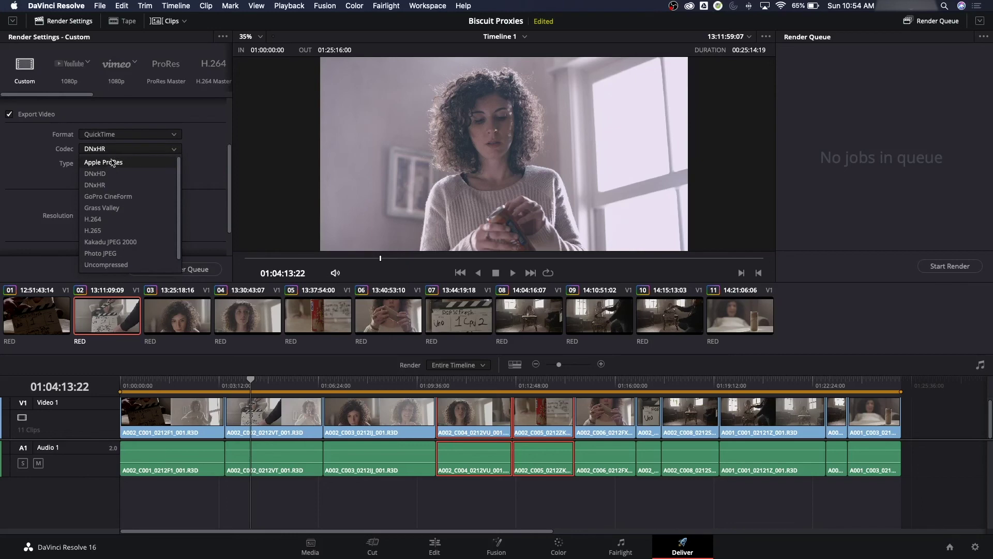
{"action": "left_click", "coordinate": [112, 163]}
{"action": "left_click", "coordinate": [127, 164]}
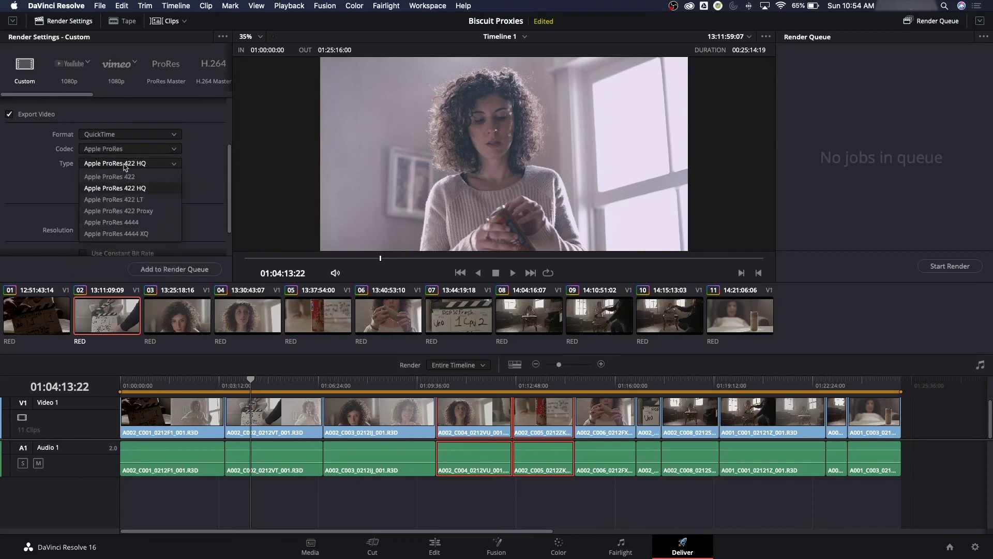
{"action": "left_click", "coordinate": [124, 210]}
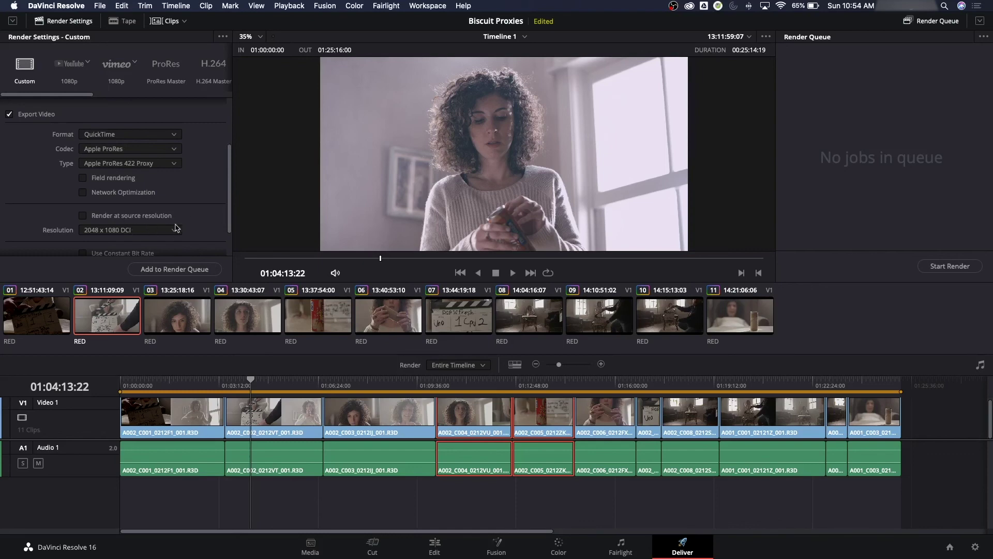
{"action": "scroll", "coordinate": [201, 197], "scroll_direction": "down", "scroll_amount": 2}
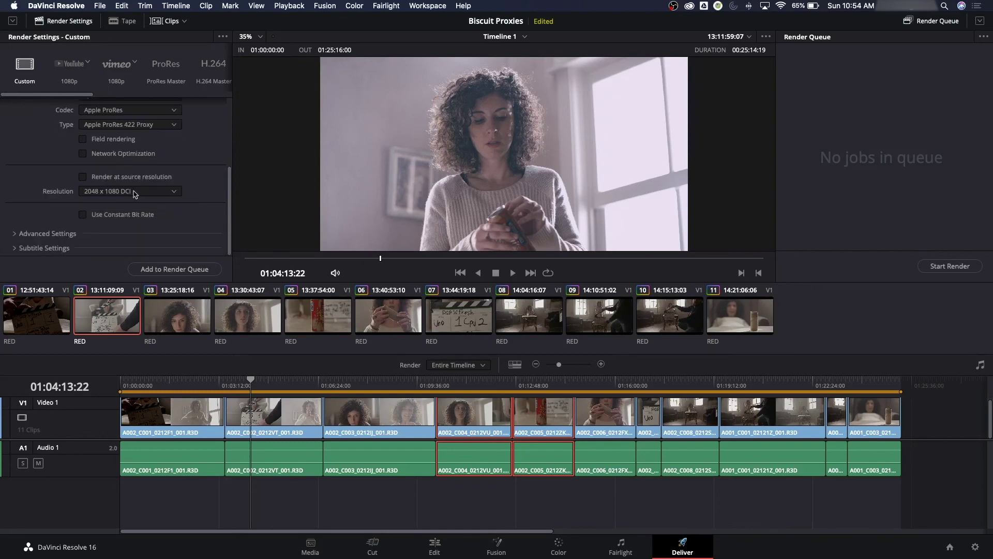
{"action": "scroll", "coordinate": [207, 214], "scroll_direction": "up", "scroll_amount": 1}
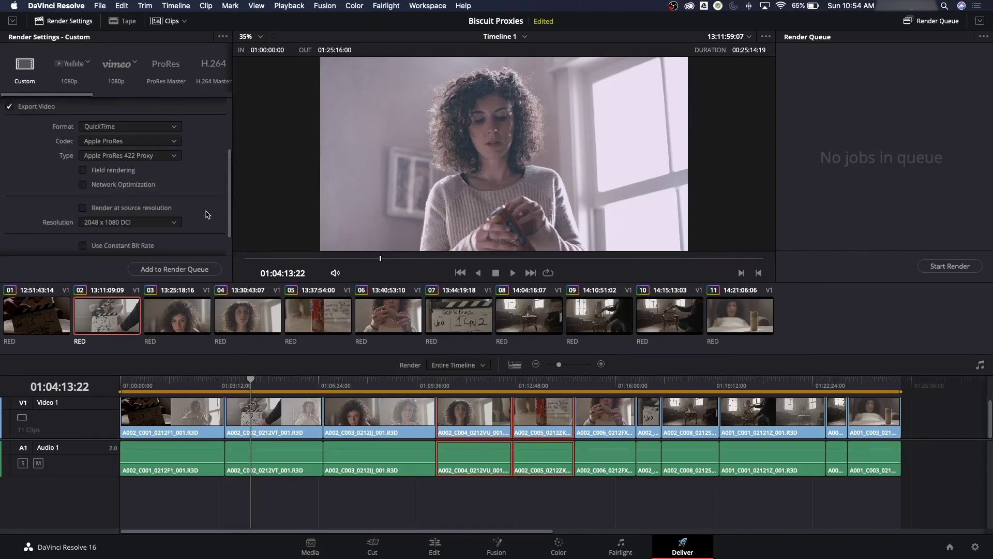
{"action": "scroll", "coordinate": [202, 214], "scroll_direction": "down", "scroll_amount": 1}
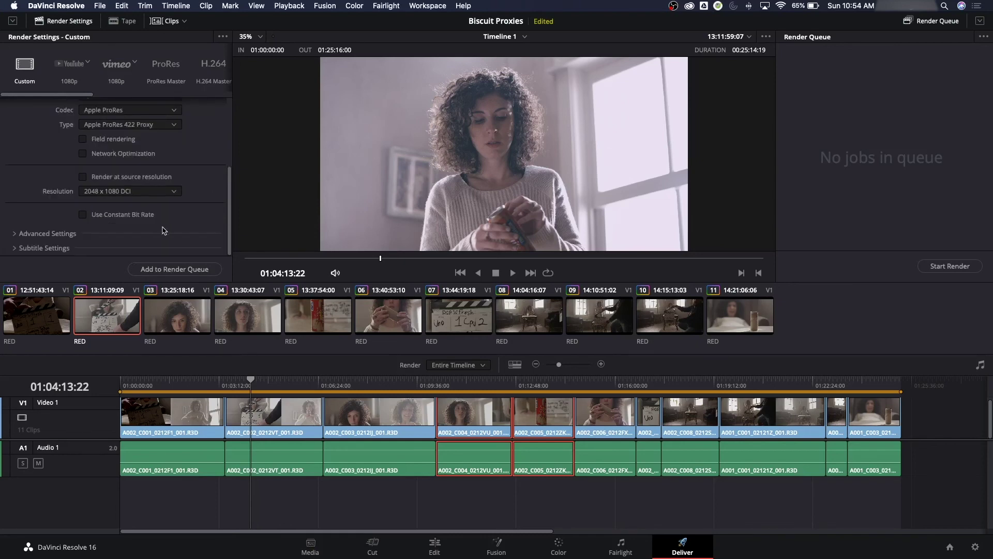
{"action": "scroll", "coordinate": [204, 221], "scroll_direction": "up", "scroll_amount": 4}
{"action": "scroll", "coordinate": [203, 221], "scroll_direction": "down", "scroll_amount": 4}
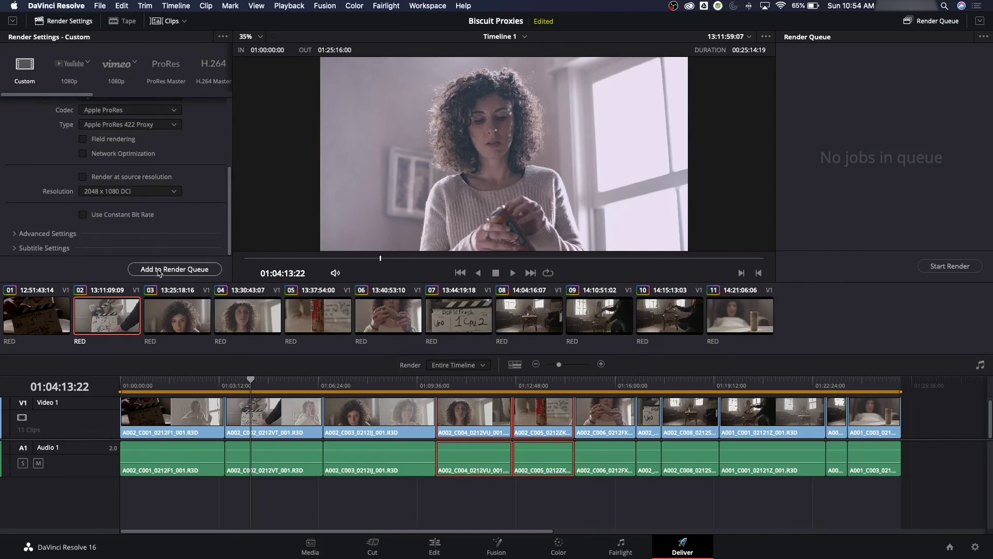
{"action": "scroll", "coordinate": [157, 176], "scroll_direction": "up", "scroll_amount": 3}
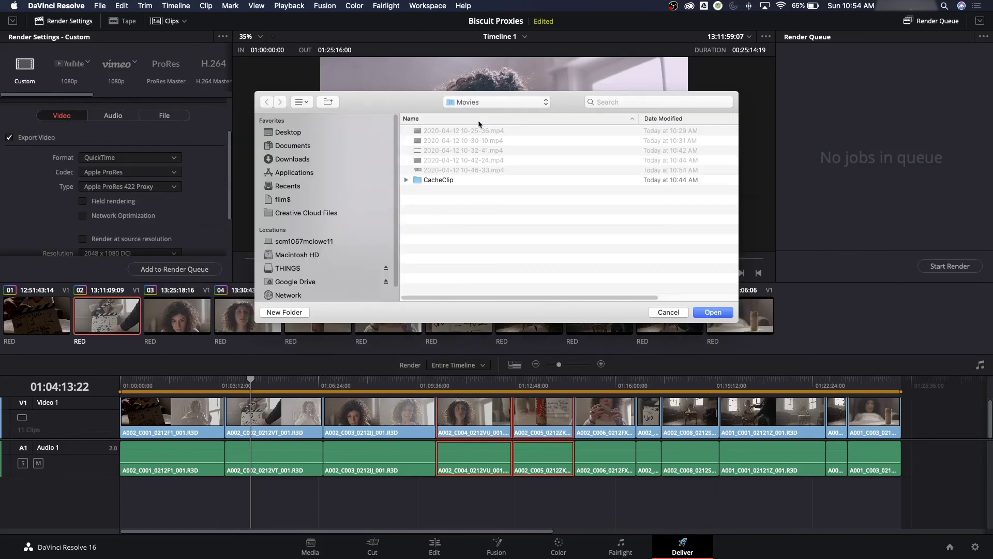
{"action": "left_click", "coordinate": [492, 103]}
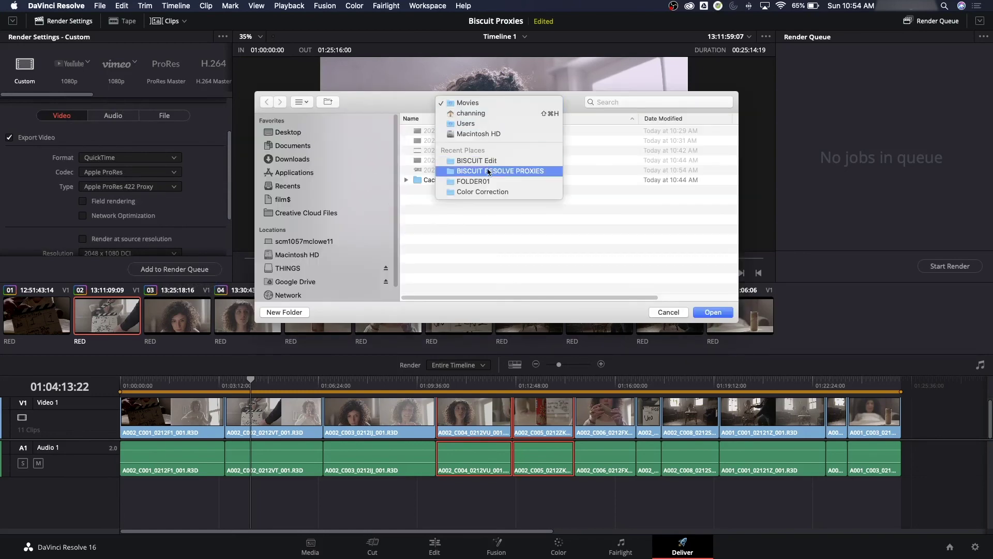
{"action": "left_click", "coordinate": [486, 249]}
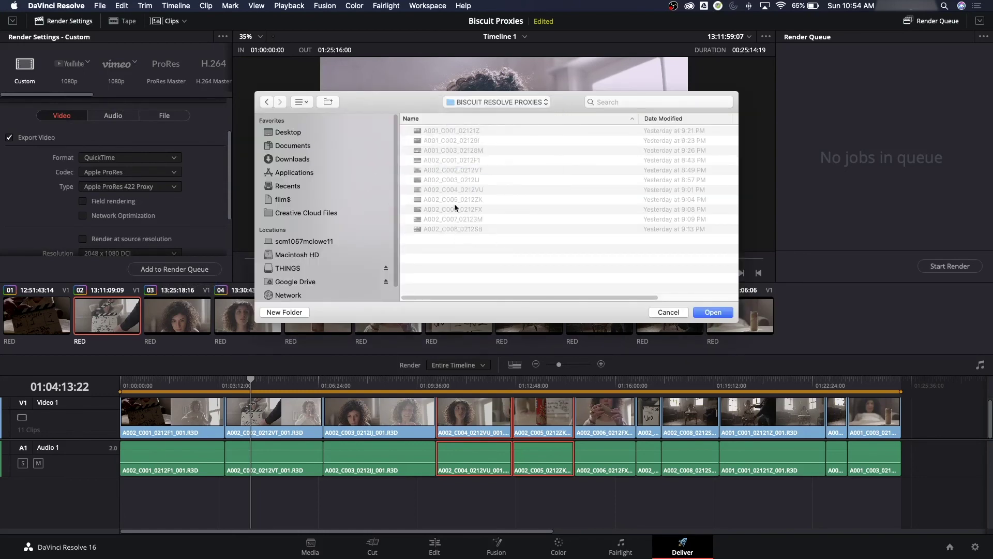
{"action": "left_click", "coordinate": [666, 313]}
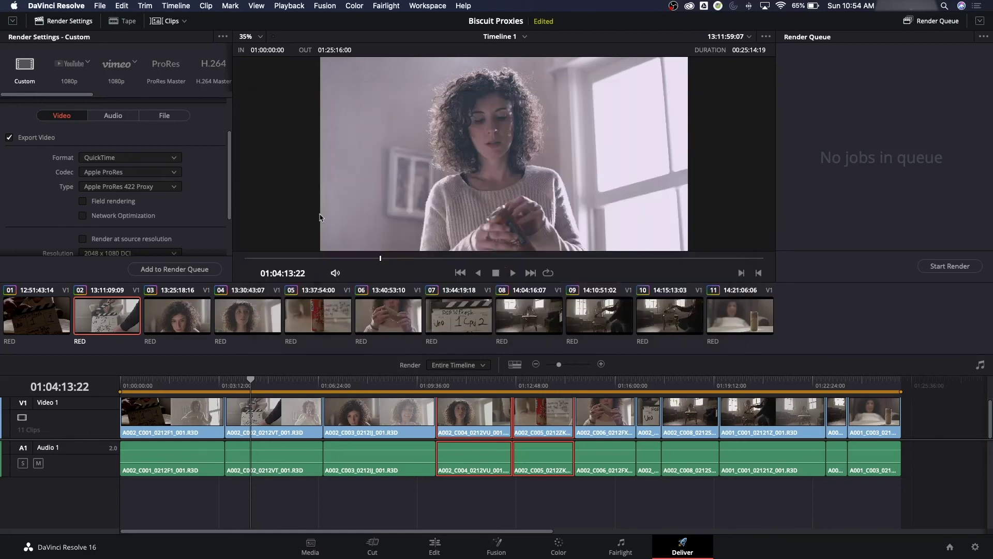
- Try placing the clips in separate folders in the render's file settings, and turn the option back off
{"action": "left_click", "coordinate": [164, 116]}
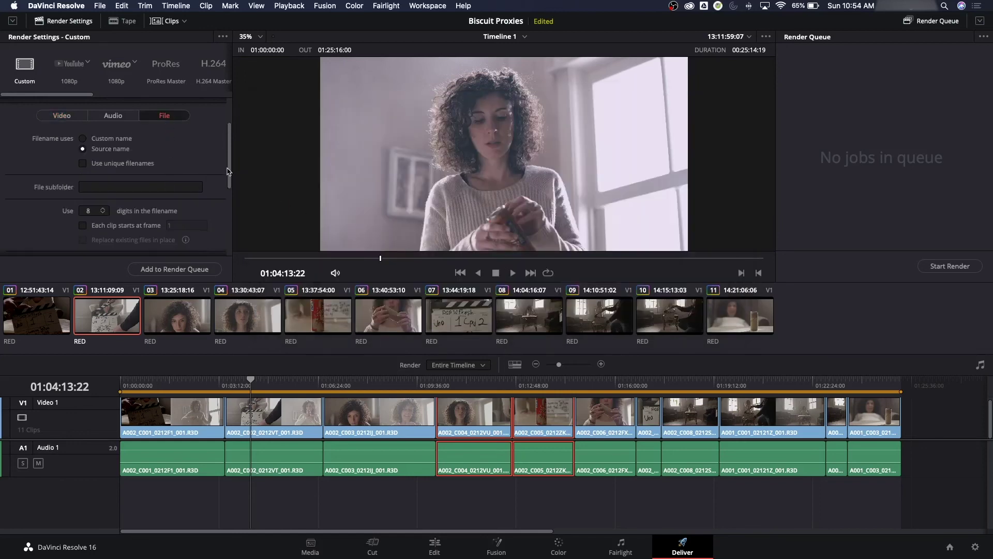
{"action": "scroll", "coordinate": [228, 176], "scroll_direction": "down", "scroll_amount": 5}
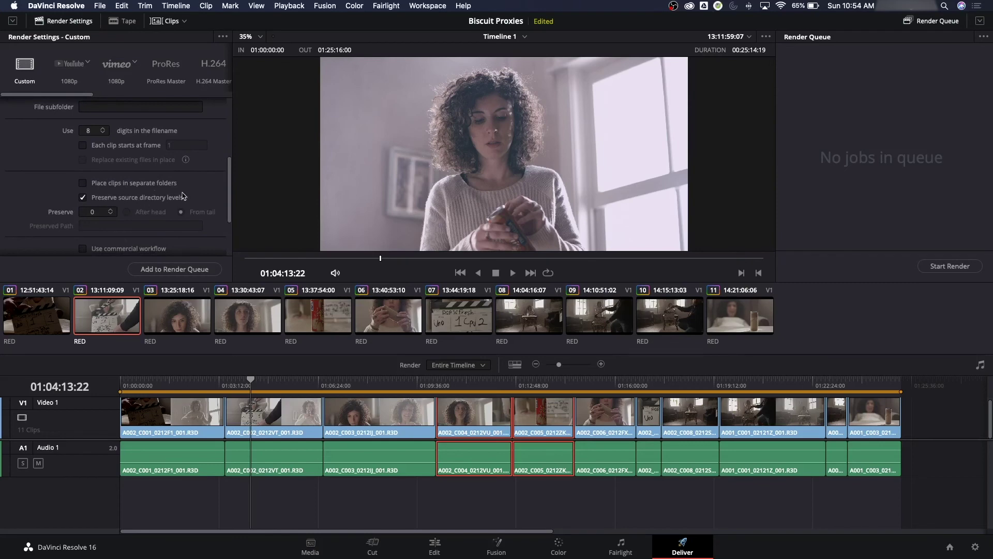
{"action": "left_click", "coordinate": [83, 183]}
{"action": "left_click", "coordinate": [84, 183]}
{"action": "scroll", "coordinate": [233, 184], "scroll_direction": "up", "scroll_amount": 2}
{"action": "scroll", "coordinate": [227, 182], "scroll_direction": "up", "scroll_amount": 3}
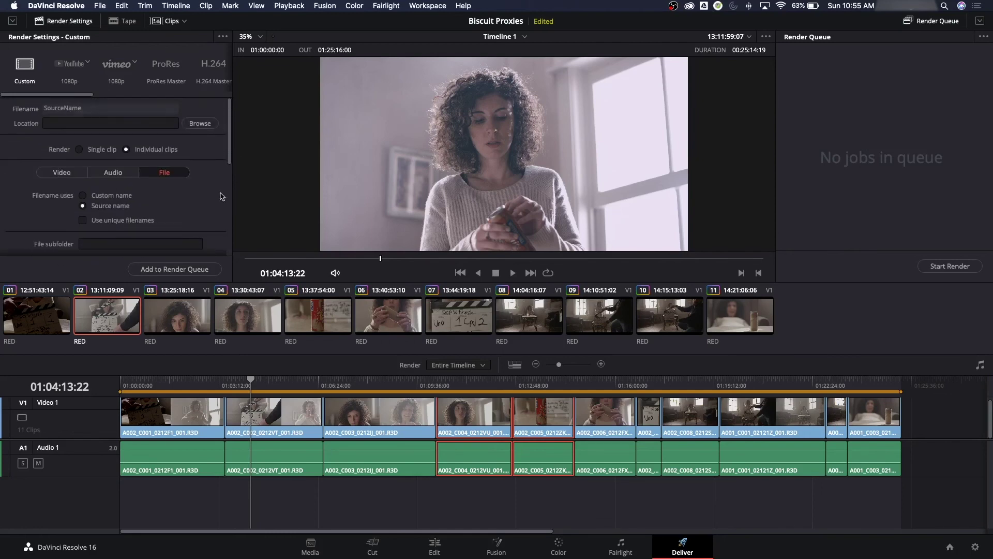
- Add the individual-clips render to the render queue with the BISCUIT RESOLVE PROXIES folder as its destination
{"action": "left_click", "coordinate": [180, 268]}
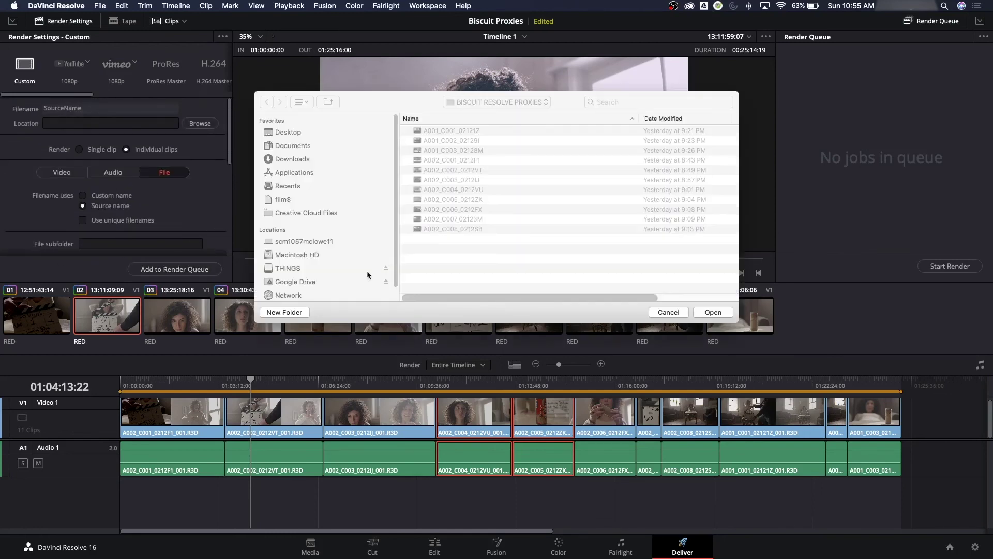
{"action": "left_click", "coordinate": [497, 102]}
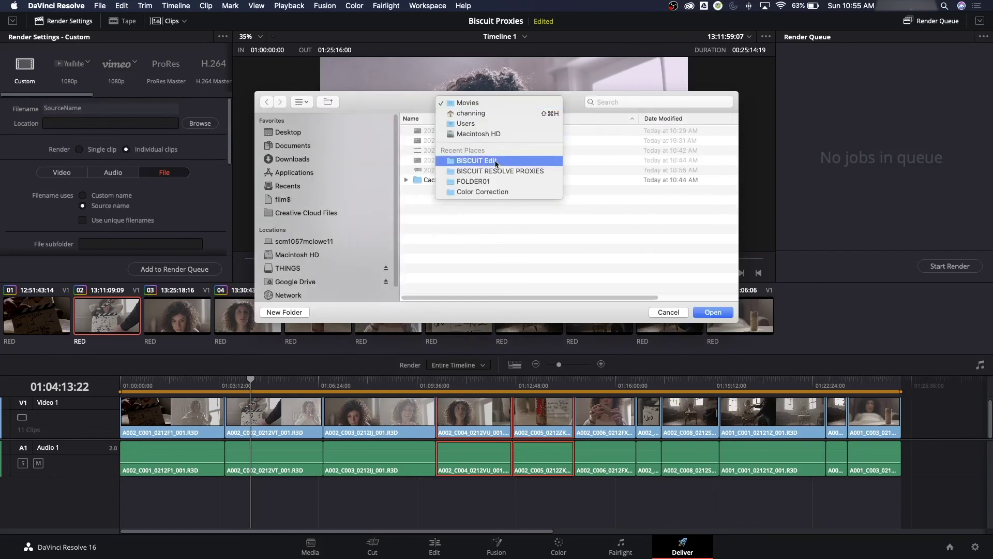
{"action": "left_click", "coordinate": [481, 171]}
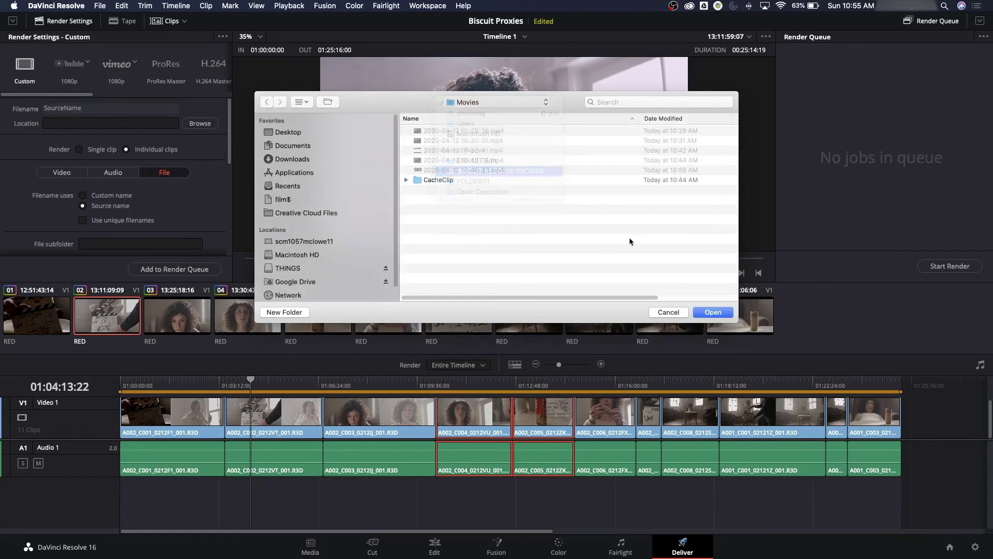
{"action": "left_click", "coordinate": [712, 312]}
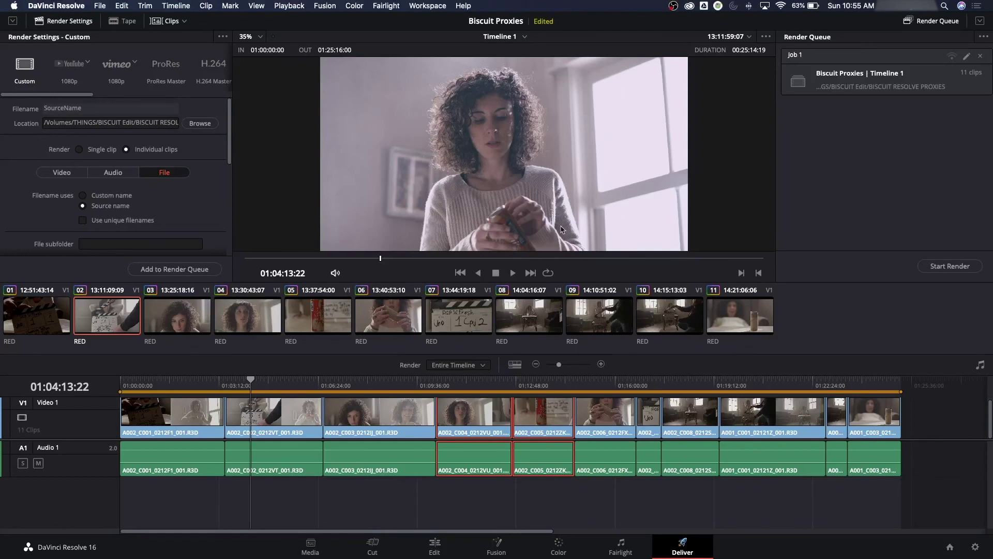
- Save the Biscuit Proxies project while quitting DaVinci Resolve, and quit the Calculator as well
{"action": "key", "text": "super+q"}
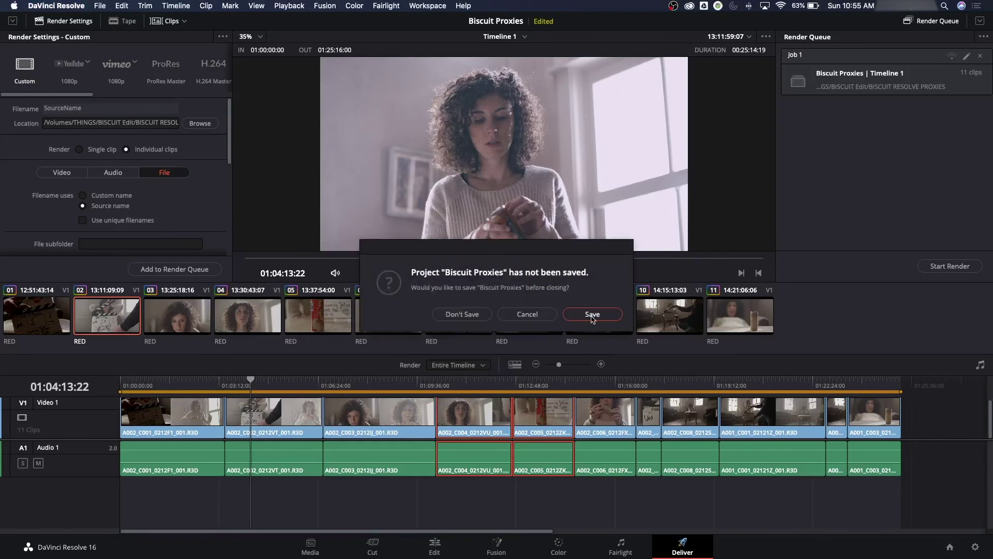
{"action": "left_click", "coordinate": [593, 315]}
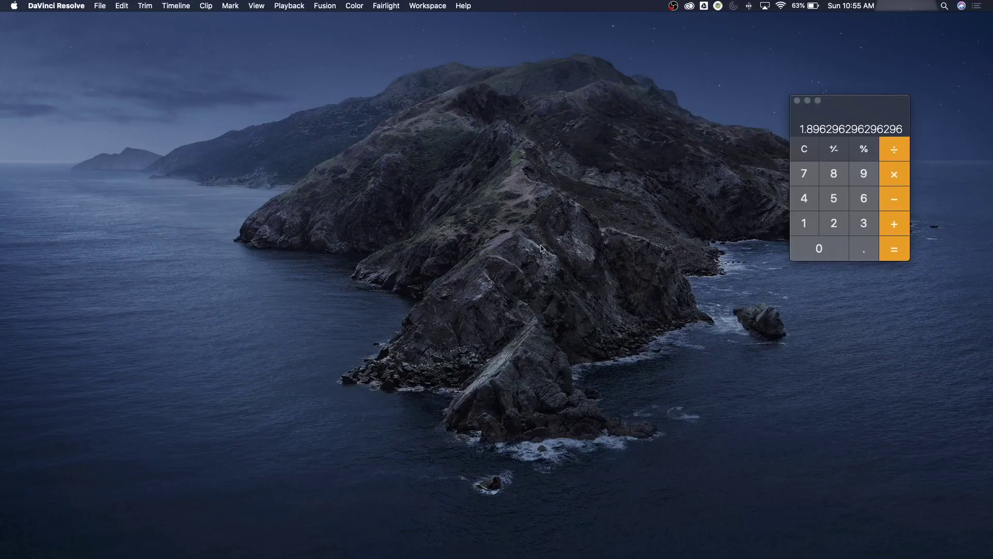
{"action": "left_click", "coordinate": [844, 123]}
{"action": "key", "text": "super+q"}
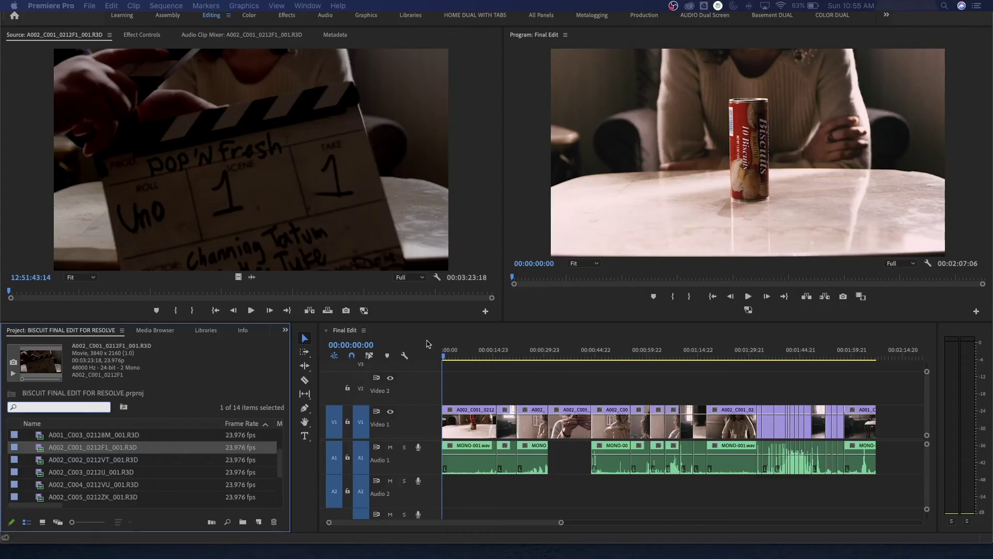
- In Premiere Pro, close the BISCUIT FINAL EDIT FOR RESOLVE project without saving its changes
{"action": "right_click", "coordinate": [68, 331]}
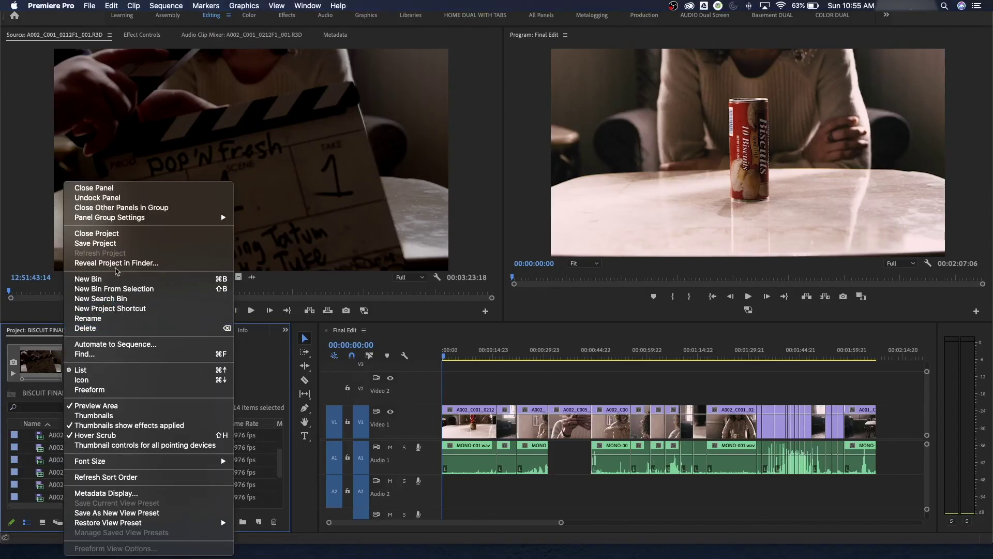
{"action": "left_click", "coordinate": [122, 233]}
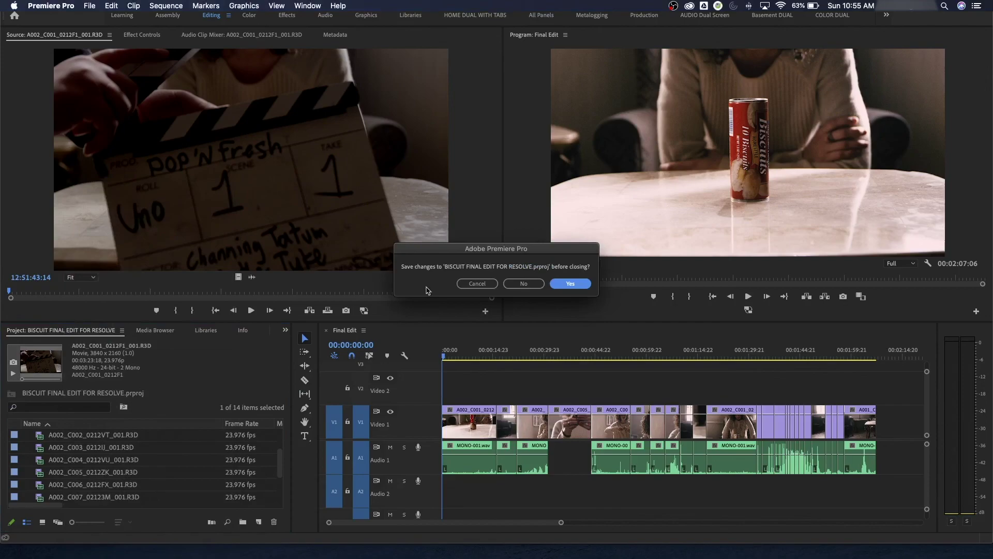
{"action": "left_click", "coordinate": [524, 284]}
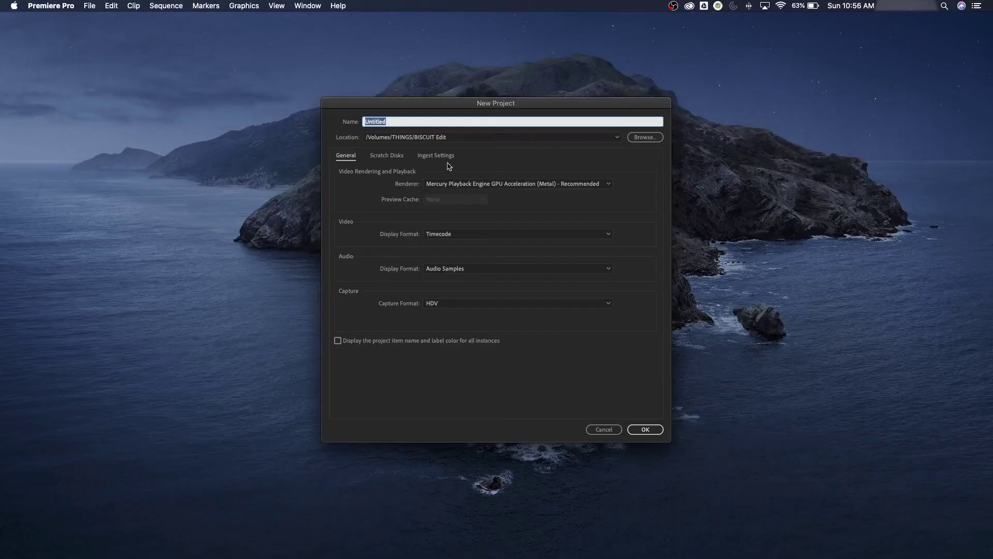
- Create a new project named Biscuit Short Film Edit in the BISCUIT Edit folder and import the BISCUIT RESOLVE PROXIES folder
{"action": "type", "text": "Biscuit Short Film Edit"}
{"action": "key", "text": "Return"}
{"action": "key", "text": "super+i"}
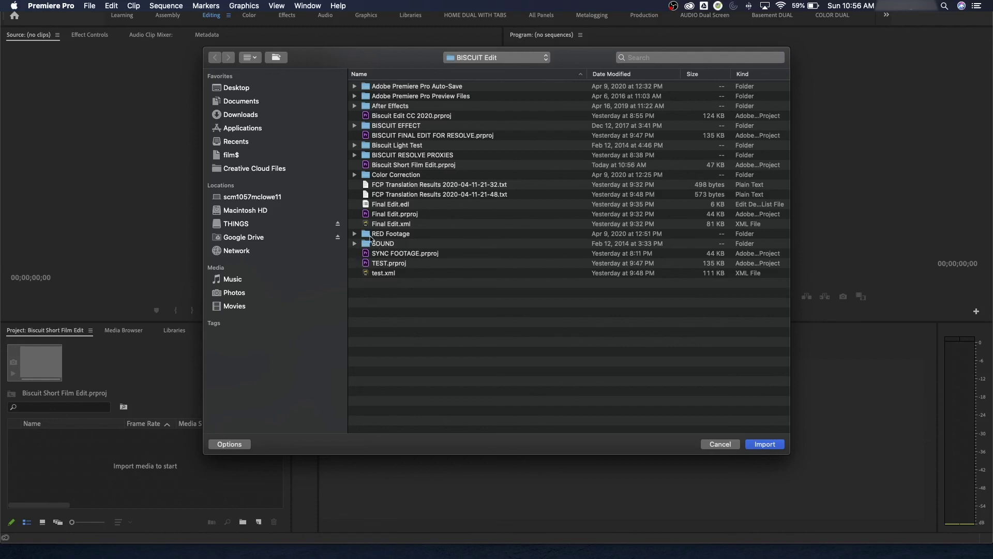
{"action": "left_click", "coordinate": [392, 155]}
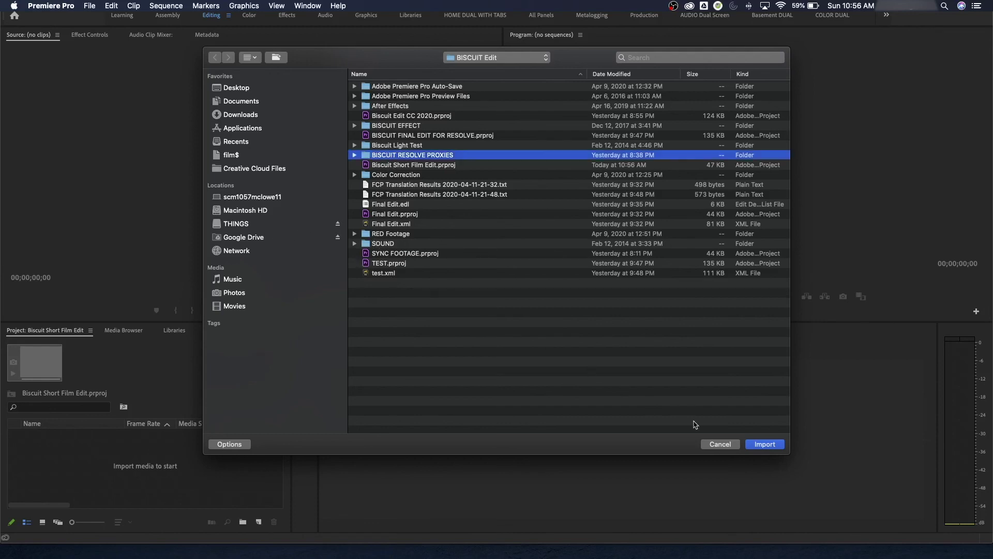
{"action": "left_click", "coordinate": [765, 443]}
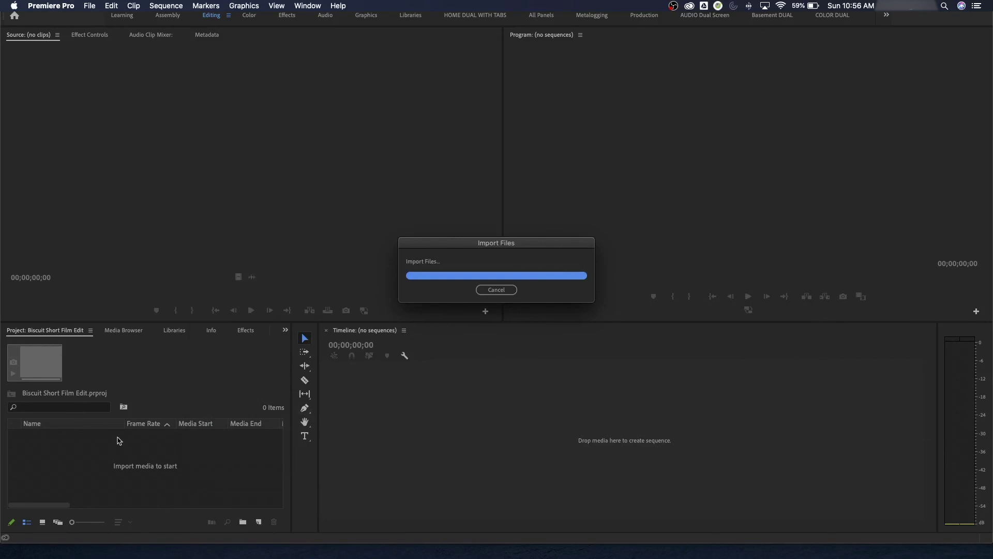
- View the A001_C001_02121Z.mov proxy from the BISCUIT RESOLVE PROXIES bin in the Source monitor, and collapse the bin
{"action": "left_click", "coordinate": [28, 434]}
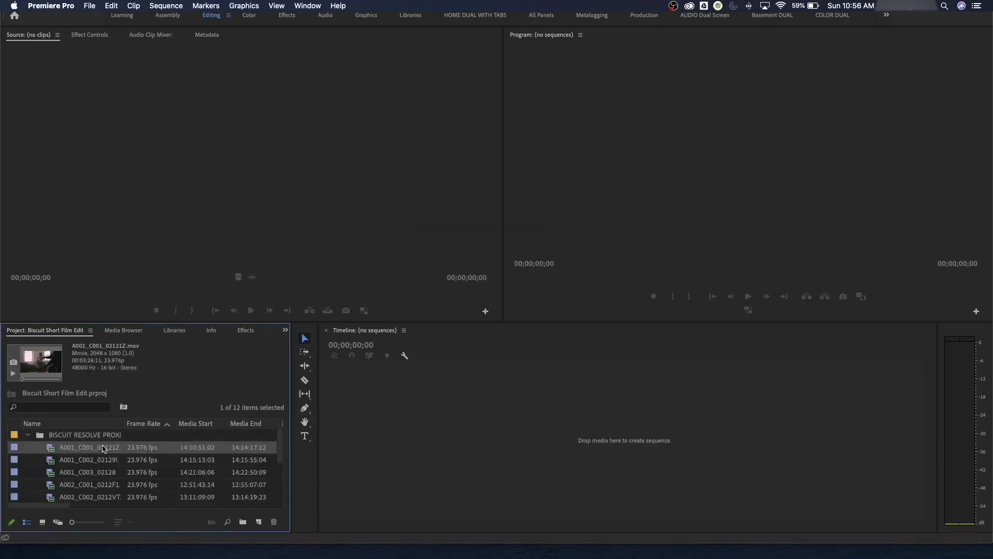
{"action": "double_click", "coordinate": [59, 448]}
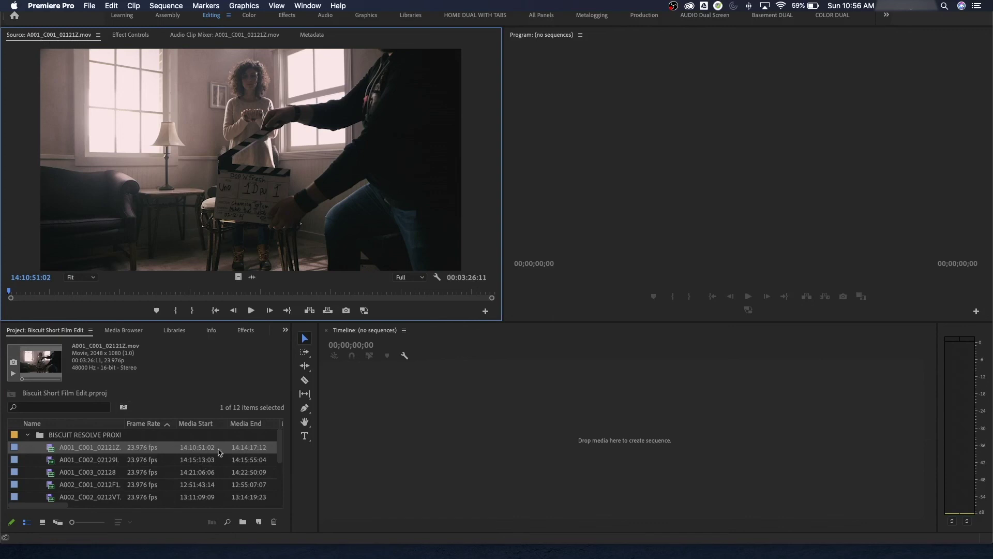
{"action": "left_click", "coordinate": [27, 436]}
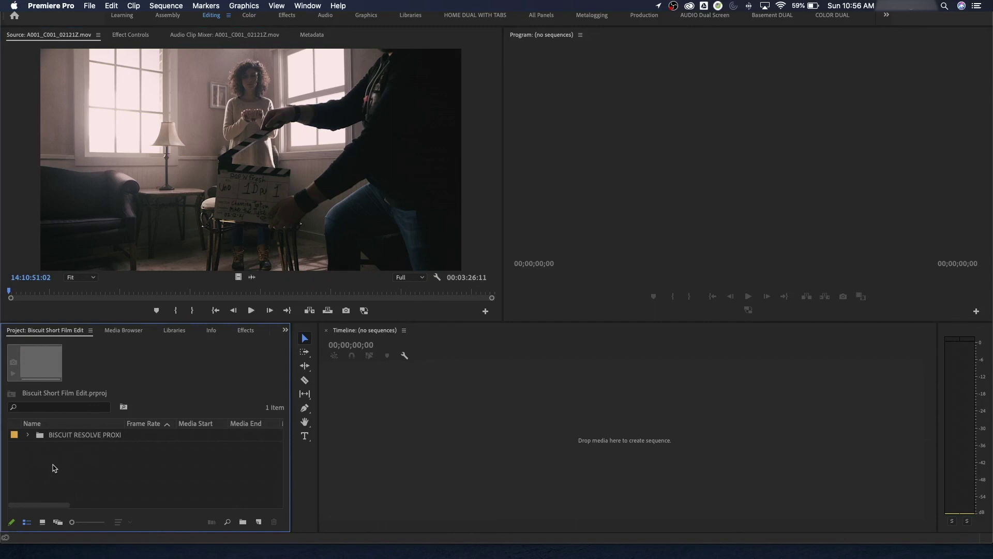
- Import the SOUND folder from BISCUIT Edit into the project
{"action": "double_click", "coordinate": [52, 464]}
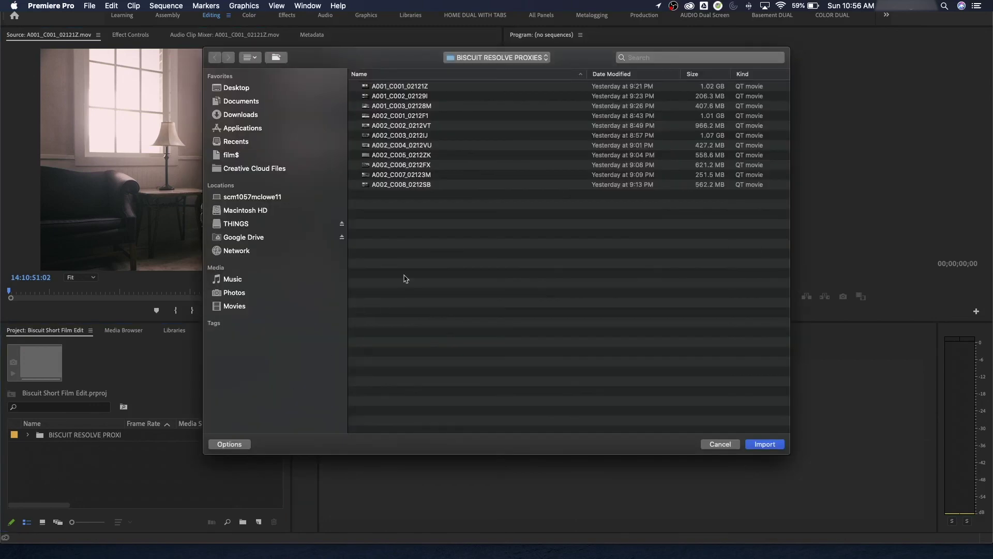
{"action": "left_click", "coordinate": [505, 57]}
{"action": "left_click", "coordinate": [506, 67]}
{"action": "left_click", "coordinate": [383, 244]}
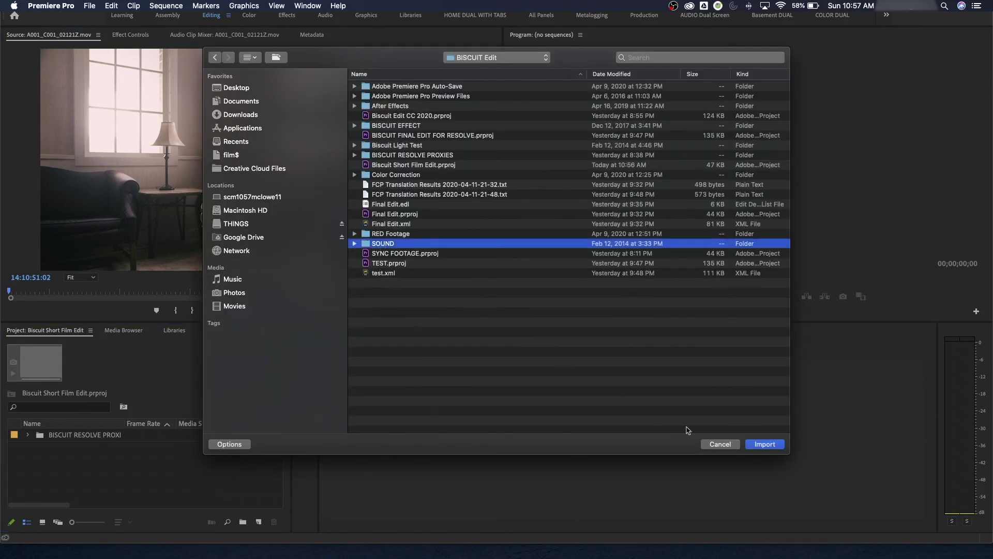
{"action": "left_click", "coordinate": [759, 445]}
- Review the imported clips in the proxies and SOUND bins in an enlarged project view, and collapse both bins
{"action": "key", "text": "grave"}
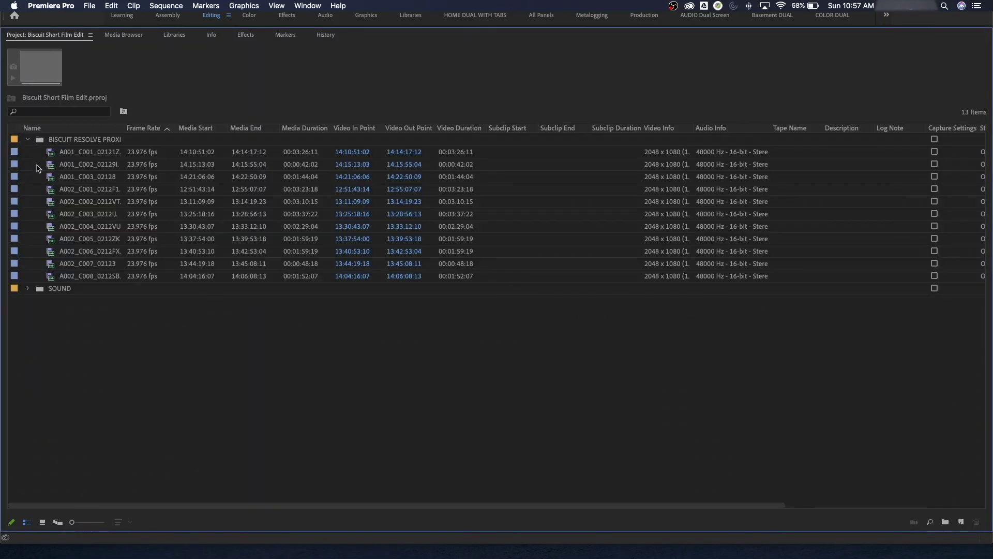
{"action": "left_click", "coordinate": [27, 288]}
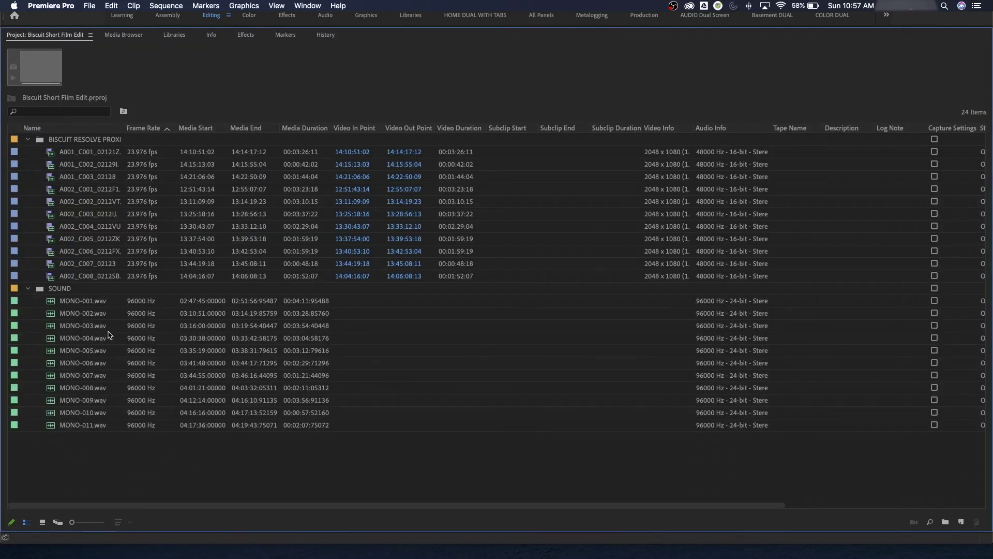
{"action": "key", "text": "grave"}
{"action": "left_click", "coordinate": [28, 436]}
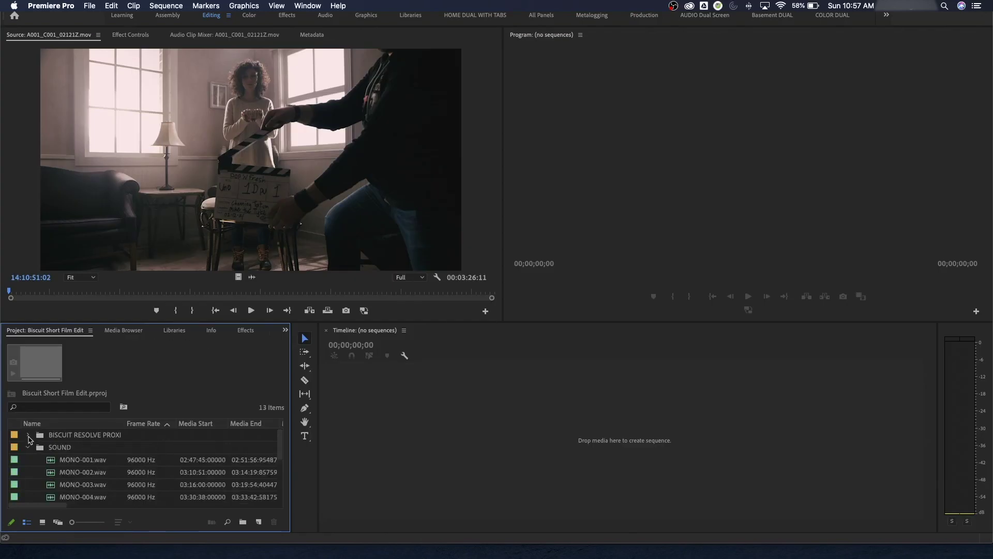
{"action": "left_click", "coordinate": [29, 448]}
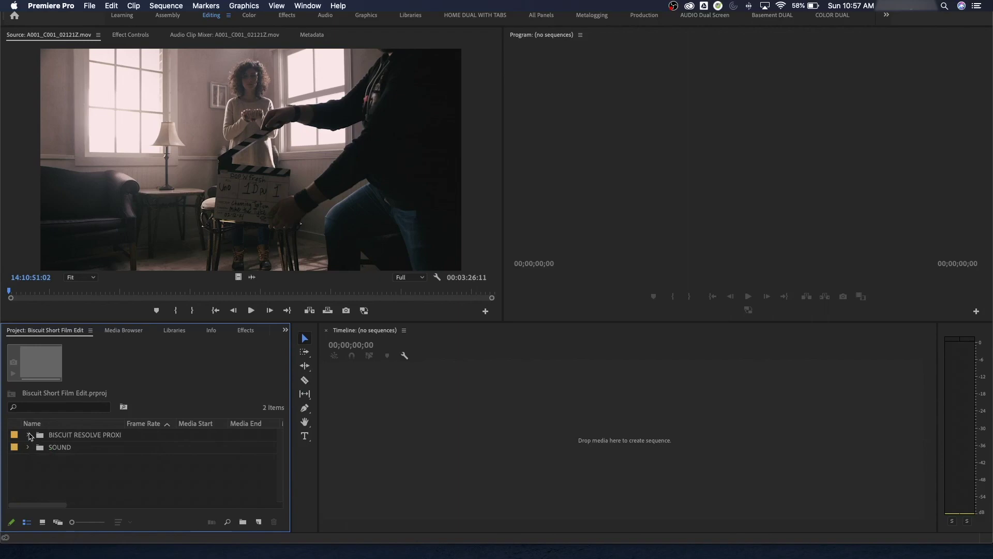
- Create a sequence from all the clips in the BISCUIT RESOLVE PROXIES bin
{"action": "left_click", "coordinate": [28, 435]}
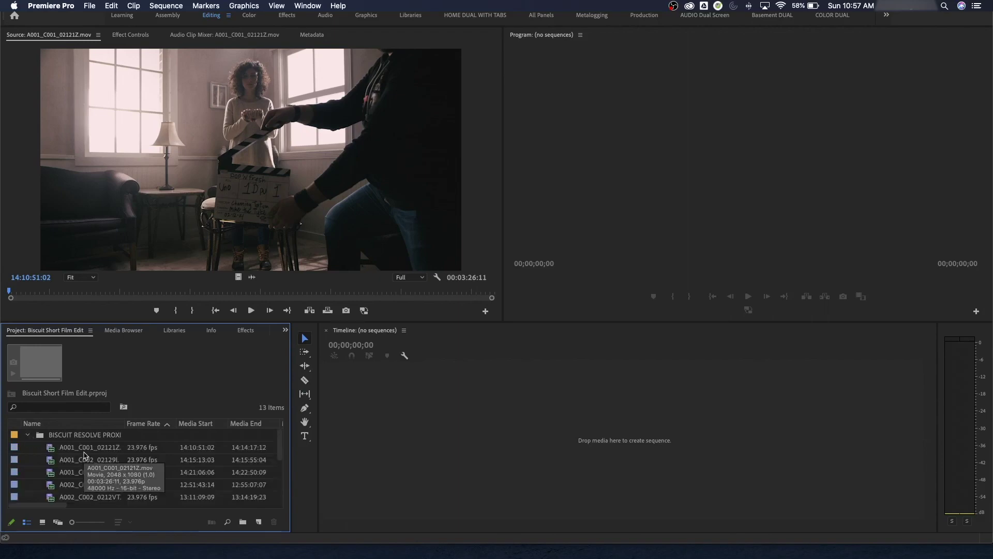
{"action": "key", "text": "grave"}
{"action": "key", "text": "super+a"}
{"action": "key", "text": "grave"}
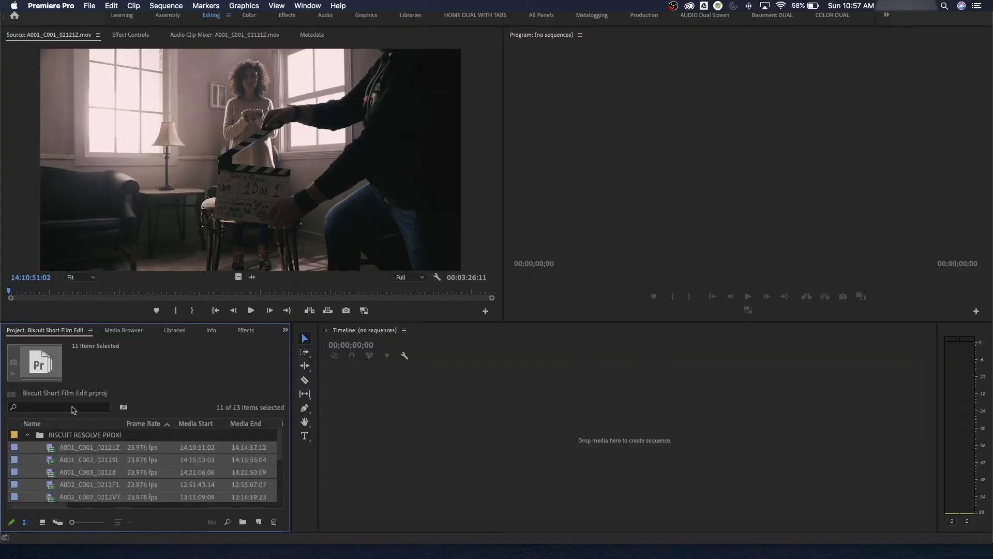
{"action": "left_click_drag", "start_coordinate": [53, 448], "coordinate": [411, 440]}
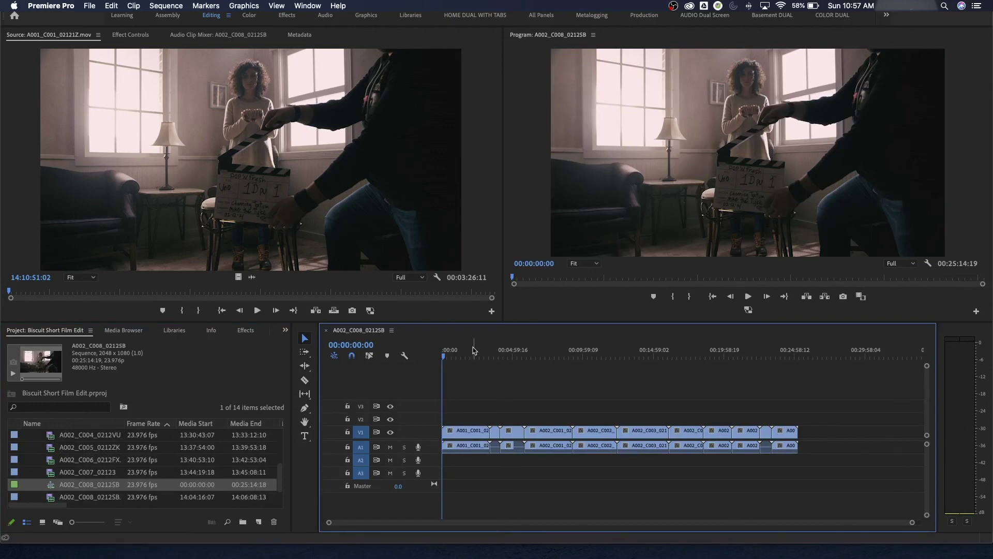
- Scrub through the new sequence to examine the look and playback of the proxy clips
{"action": "left_click", "coordinate": [457, 355]}
{"action": "left_click_drag", "start_coordinate": [459, 357], "coordinate": [606, 364]}
{"action": "left_click_drag", "start_coordinate": [617, 365], "coordinate": [647, 365]}
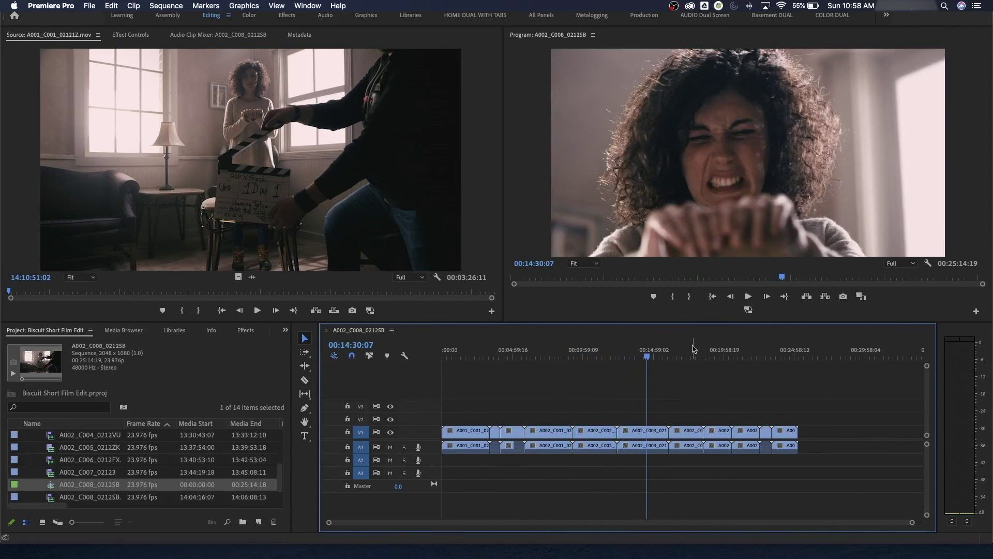
{"action": "left_click", "coordinate": [680, 281]}
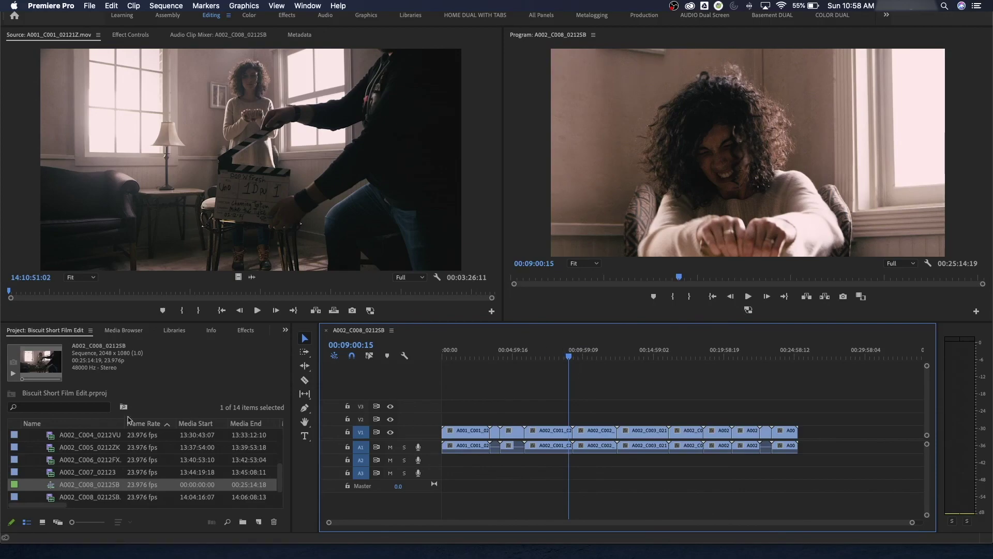
{"action": "scroll", "coordinate": [73, 495], "scroll_direction": "up", "scroll_amount": 3}
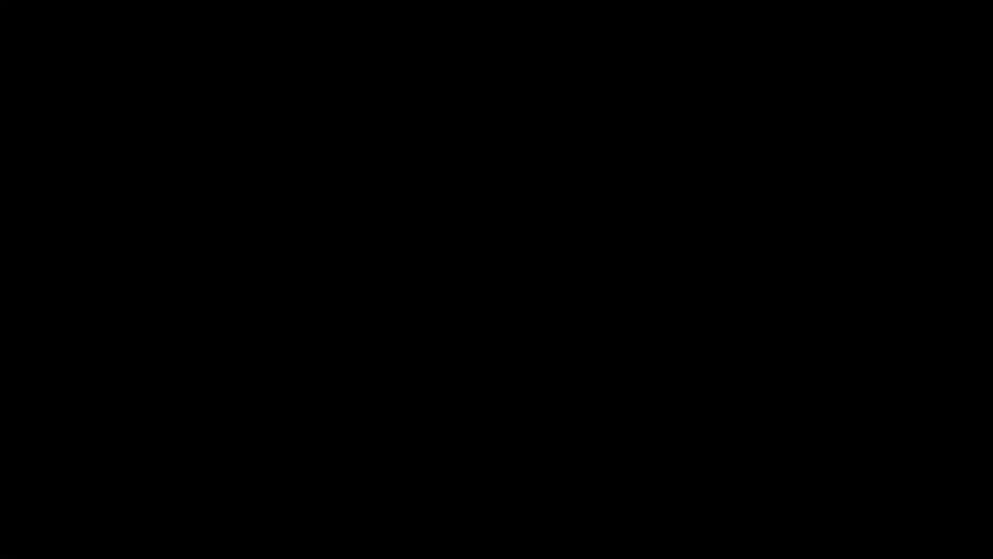